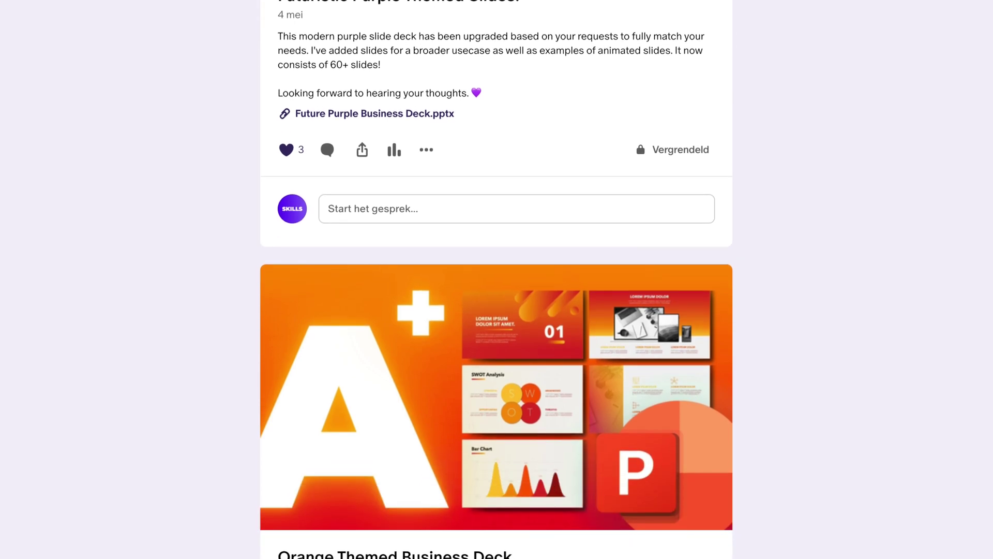
{"action": "scroll", "coordinate": [497, 279], "scroll_direction": "down", "scroll_amount": 8}
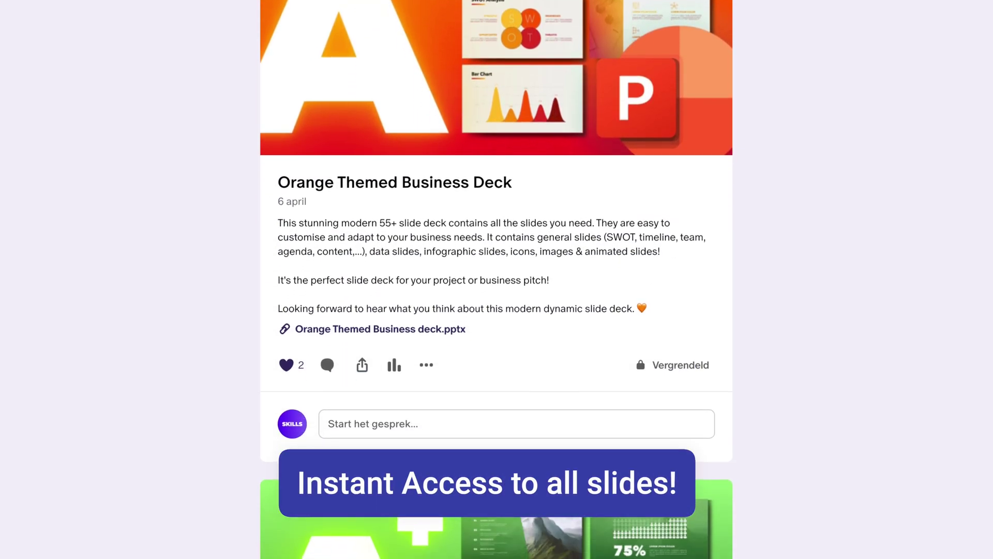
{"action": "scroll", "coordinate": [497, 279], "scroll_direction": "down", "scroll_amount": 9}
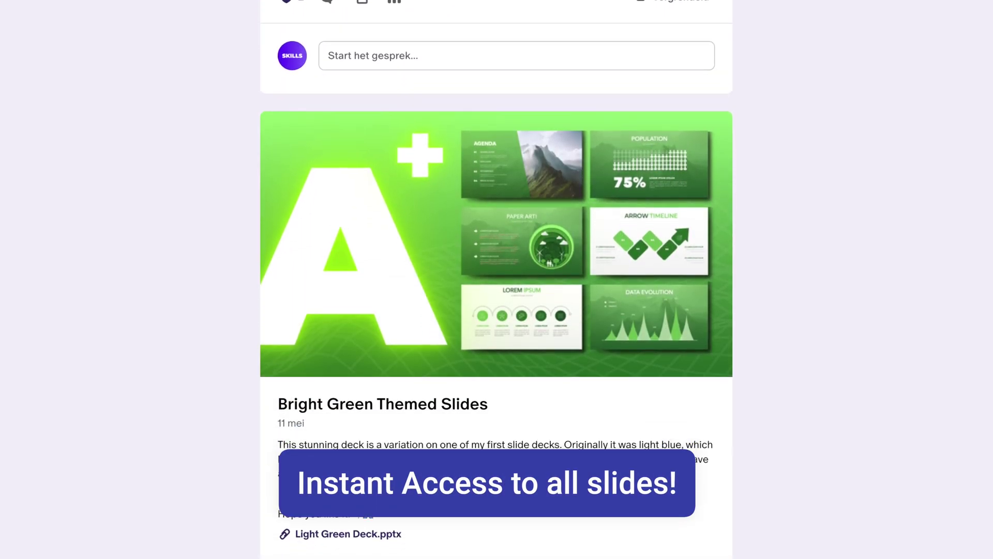
{"action": "scroll", "coordinate": [496, 280], "scroll_direction": "down", "scroll_amount": 10}
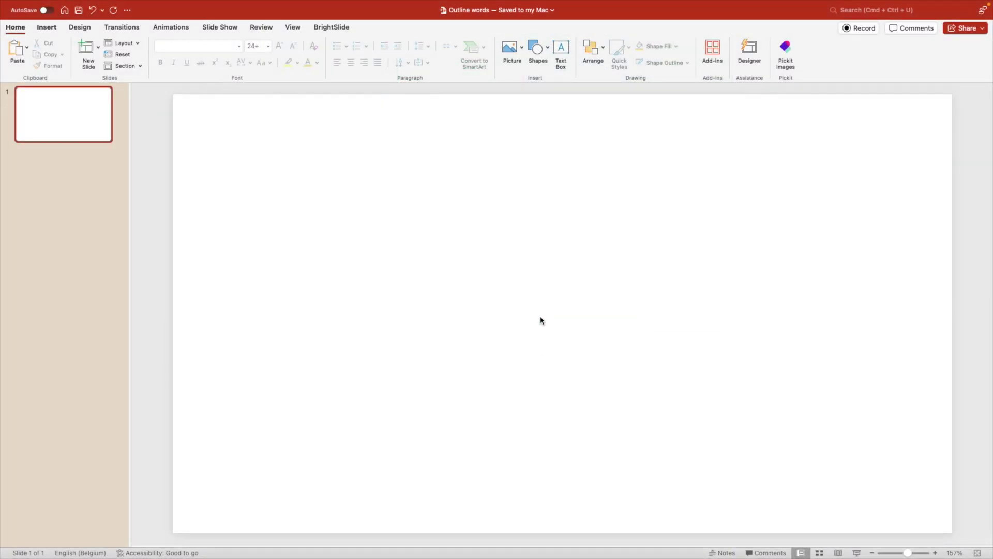
Step: Give the slide background a solid near-black fill
{"action": "right_click", "coordinate": [466, 249]}
{"action": "left_click", "coordinate": [516, 398]}
{"action": "left_click", "coordinate": [973, 208]}
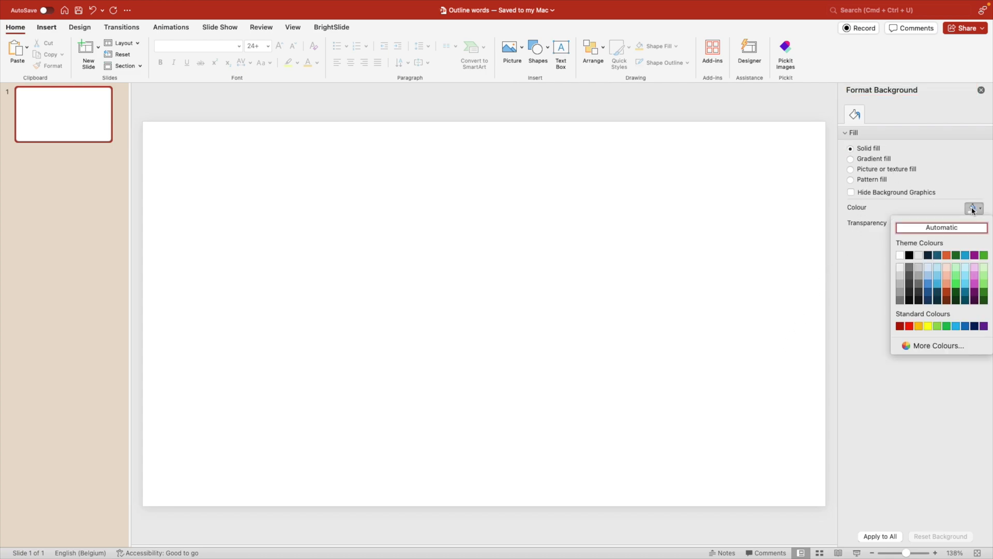
{"action": "left_click", "coordinate": [906, 298]}
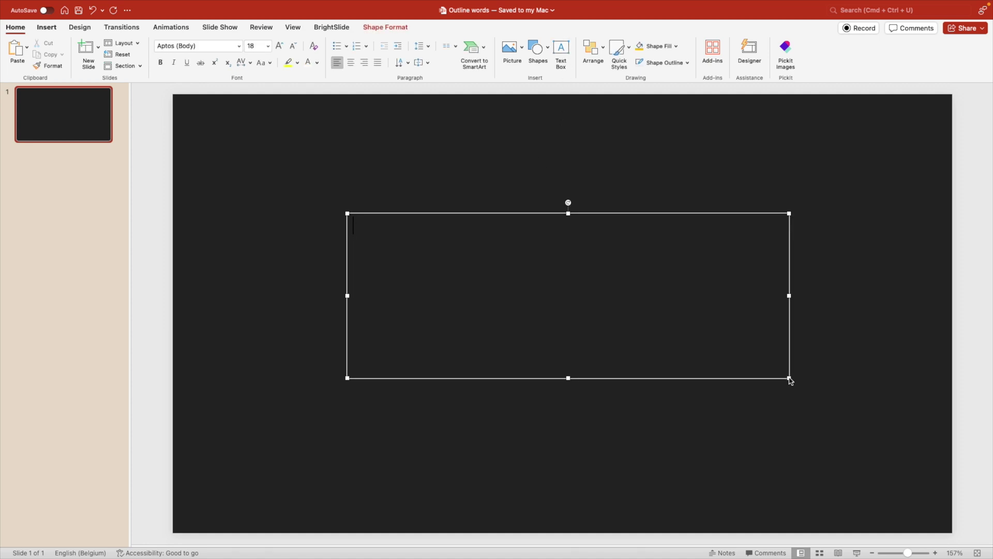
Step: Add a text box across the middle of the slide reading ENERGY, with font size 100 and centred alignment
{"action": "type", "text": "ENERGY"}
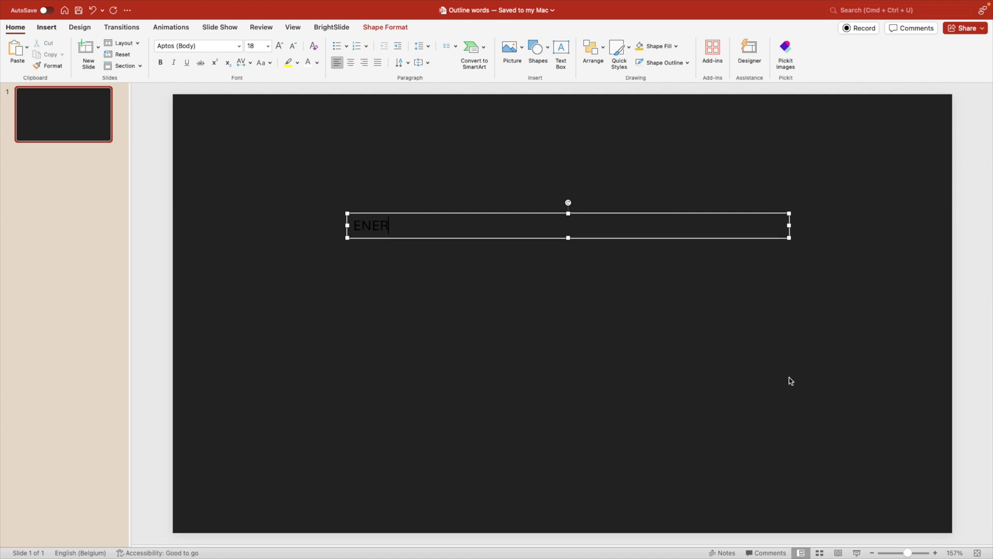
{"action": "key", "text": "super+a"}
{"action": "left_click", "coordinate": [259, 46]}
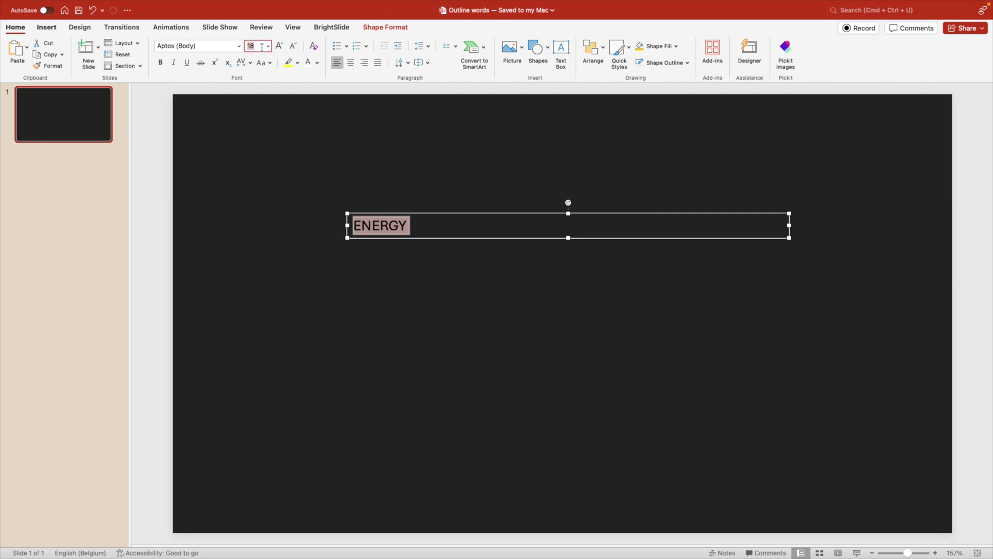
{"action": "type", "text": "150"}
{"action": "key", "text": "Return"}
{"action": "left_click", "coordinate": [261, 47]}
{"action": "type", "text": "1"}
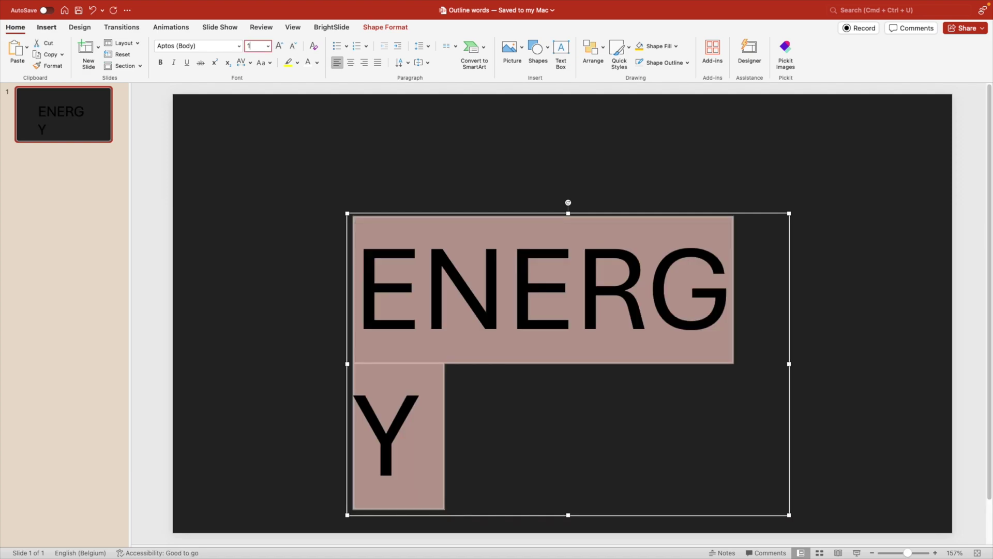
{"action": "type", "text": "00"}
{"action": "key", "text": "Return"}
{"action": "key", "text": "super+e"}
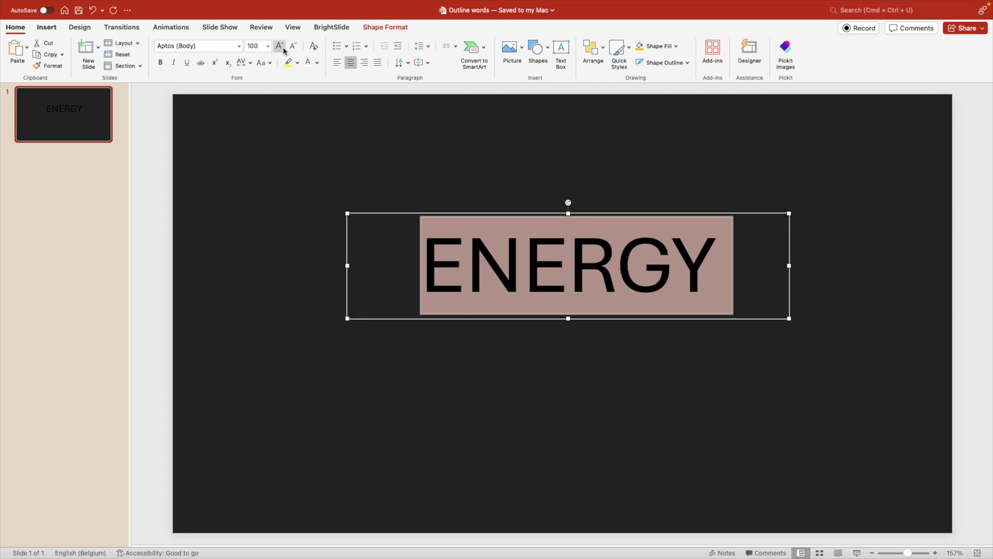
Step: Enlarge the ENERGY text to size 144 and colour it white
{"action": "left_click", "coordinate": [279, 46]}
{"action": "left_click", "coordinate": [307, 61]}
{"action": "left_click", "coordinate": [354, 145]}
{"action": "left_click", "coordinate": [555, 214]}
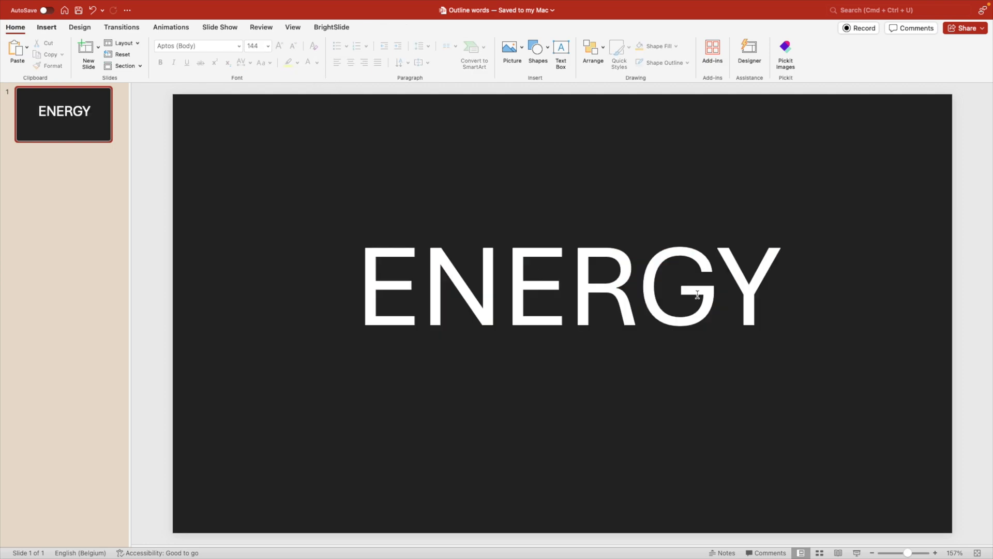
Step: Set the font of the ENERGY text to ProLamina
{"action": "triple_click", "coordinate": [779, 261]}
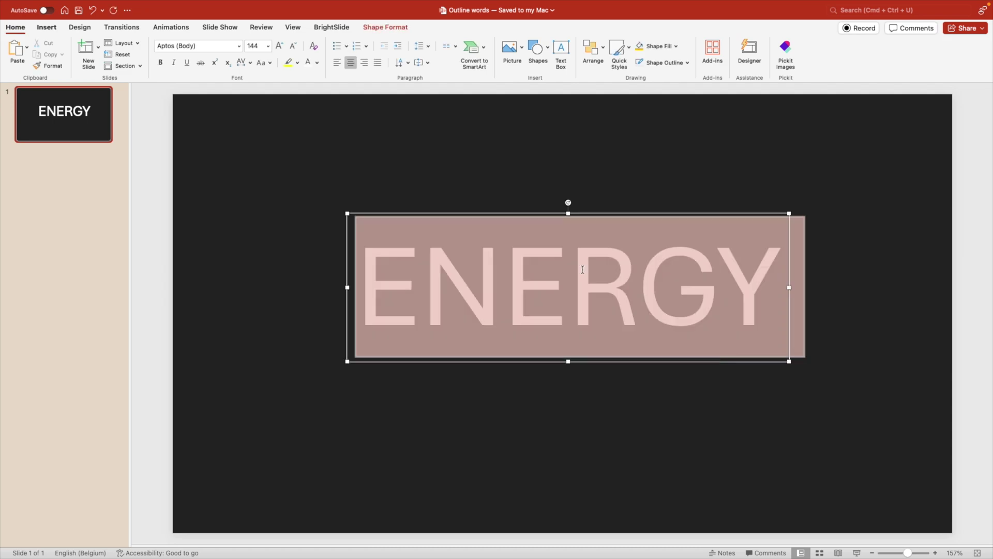
{"action": "left_click", "coordinate": [189, 50]}
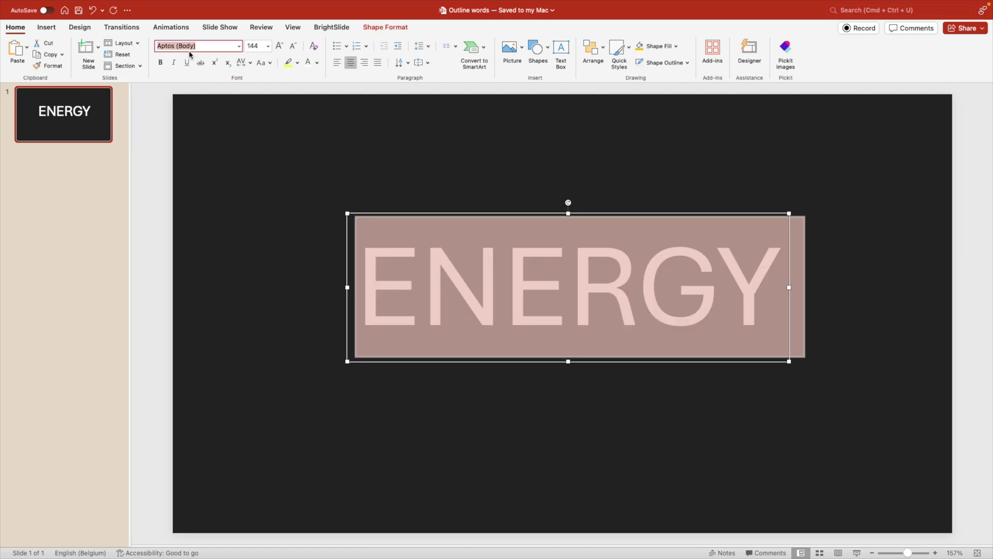
{"action": "type", "text": "ProLamina"}
{"action": "key", "text": "Return"}
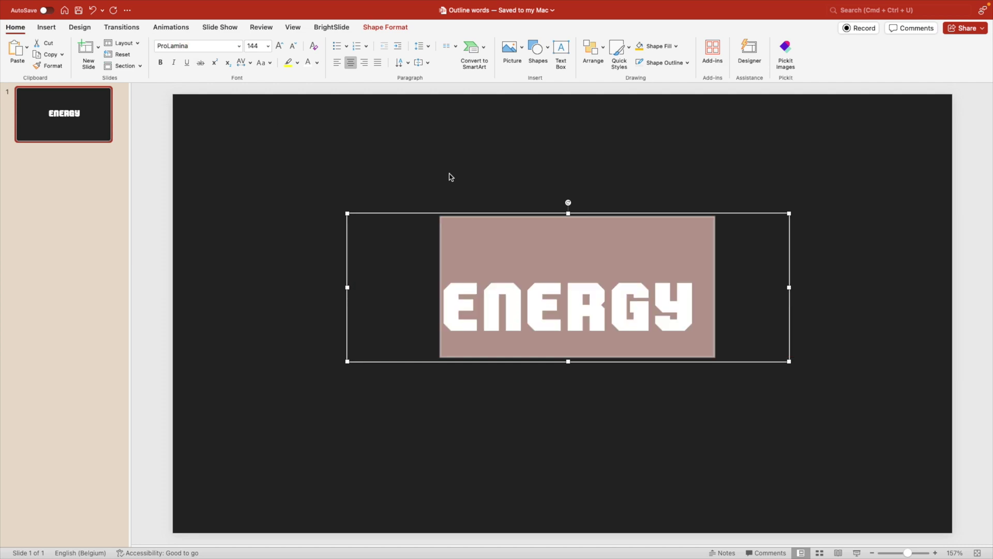
Step: Set the ENERGY text in Aharoni and widen its text box on both sides so the word fits on one line
{"action": "left_click", "coordinate": [239, 47]}
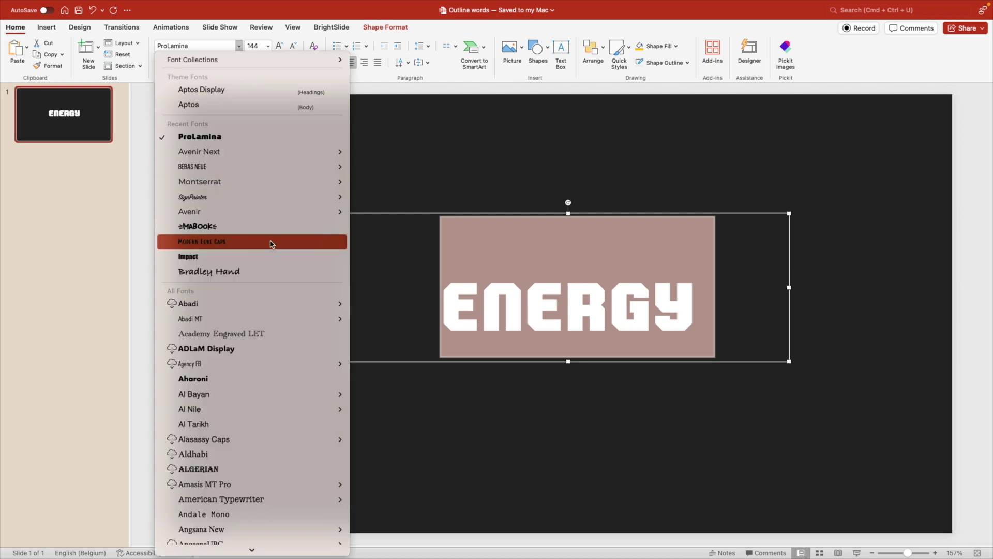
{"action": "left_click", "coordinate": [233, 383]}
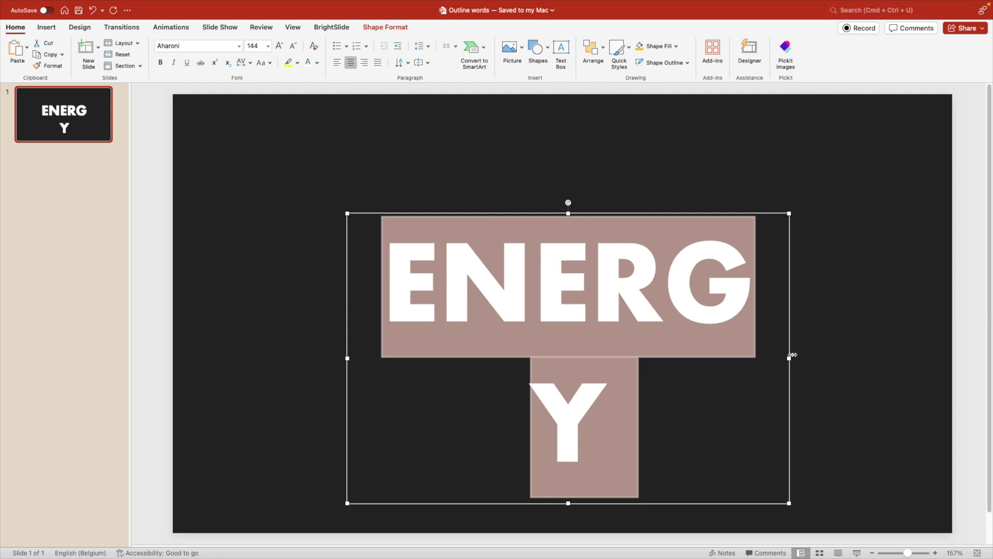
{"action": "left_click_drag", "start_coordinate": [792, 355], "coordinate": [856, 357]}
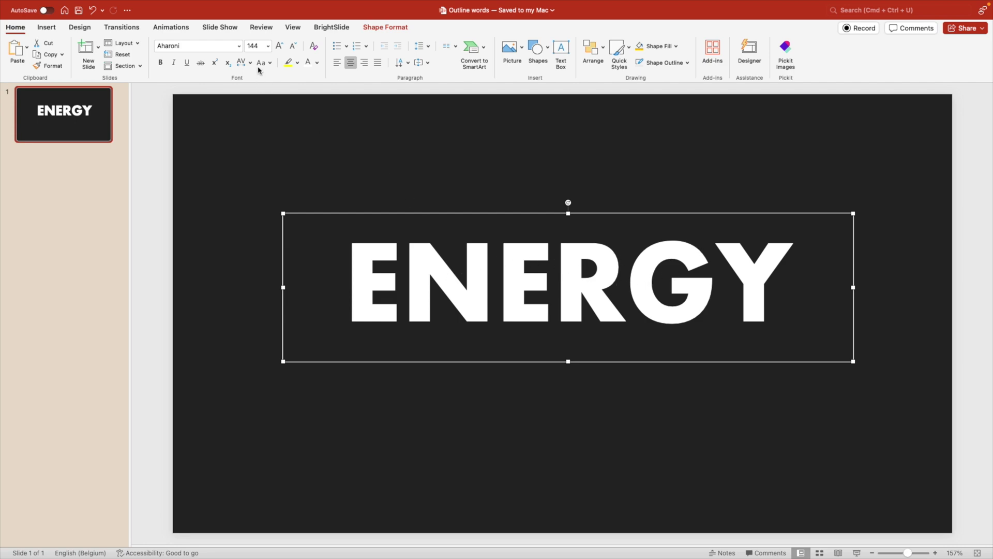
Step: Set the ENERGY text in Bebas Neue and make it bold
{"action": "left_click", "coordinate": [239, 46]}
{"action": "left_click", "coordinate": [197, 48]}
{"action": "left_click", "coordinate": [202, 46]}
{"action": "type", "text": "Bebas Neue"}
{"action": "key", "text": "Return"}
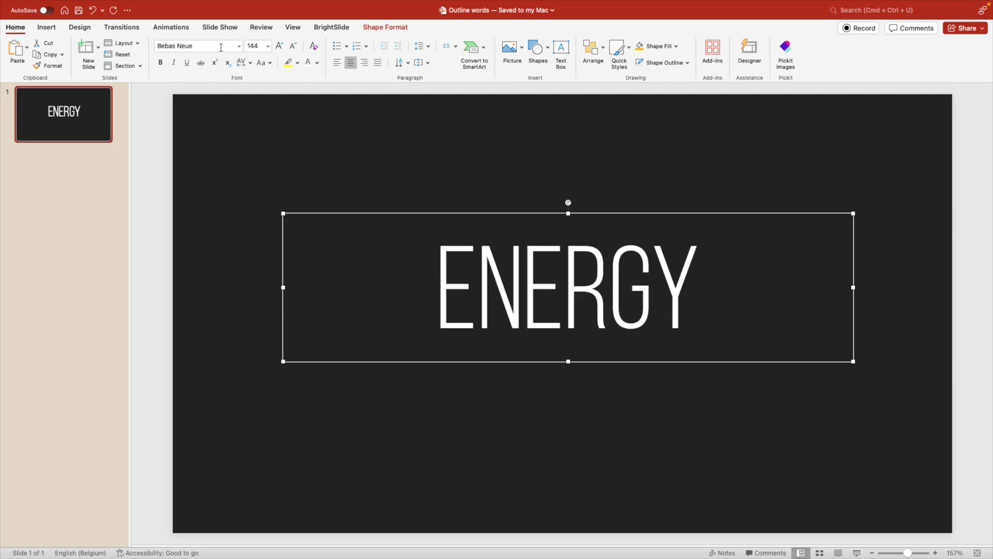
{"action": "key", "text": "super+b"}
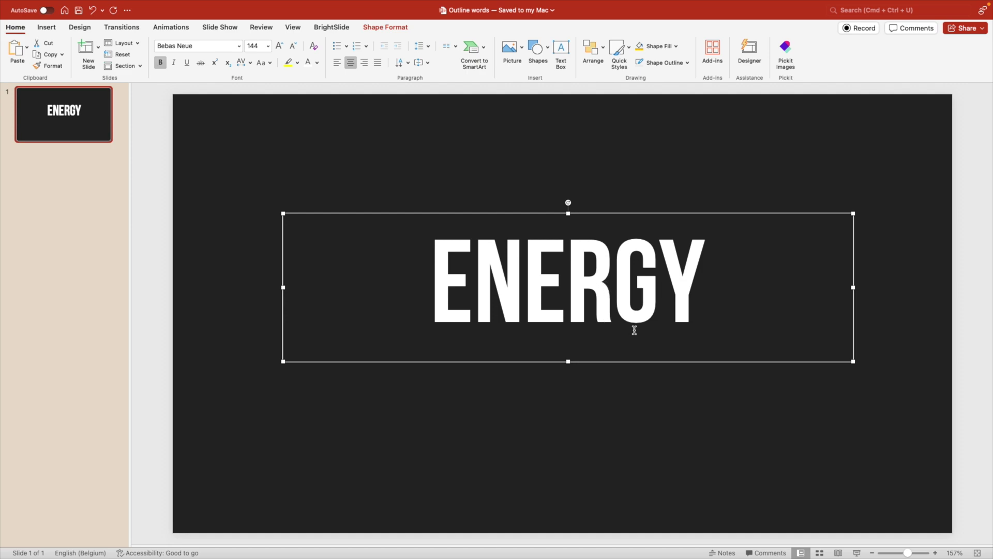
Step: Set the ENERGY text in ProLamina at size 208 and move its text box up to the slide's middle
{"action": "left_click", "coordinate": [209, 48]}
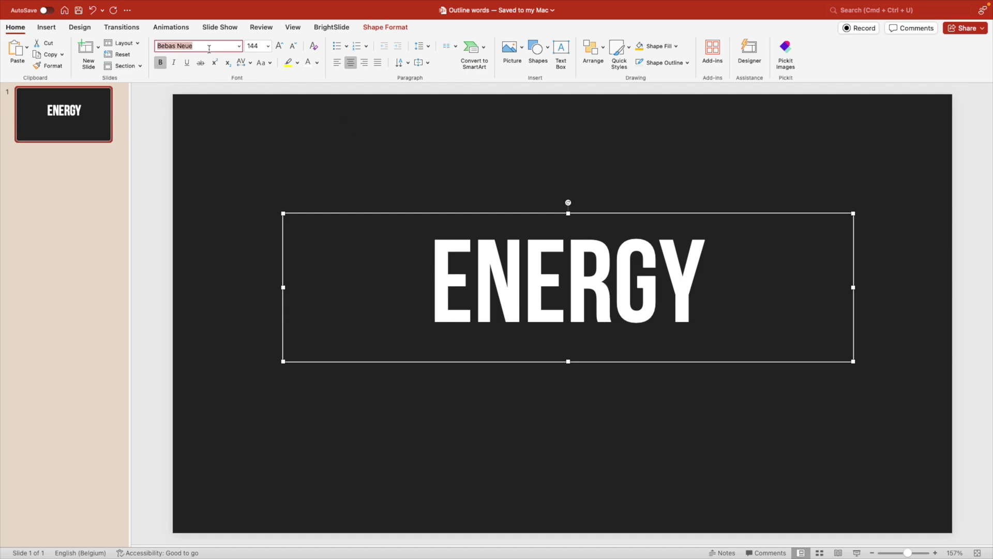
{"action": "type", "text": "ProLamina"}
{"action": "key", "text": "Return"}
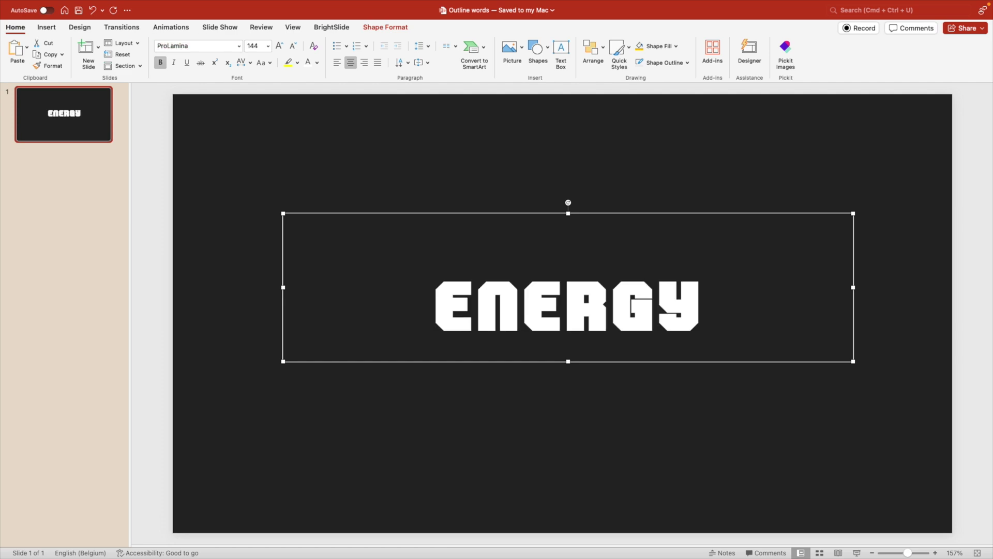
{"action": "left_click", "coordinate": [277, 47]}
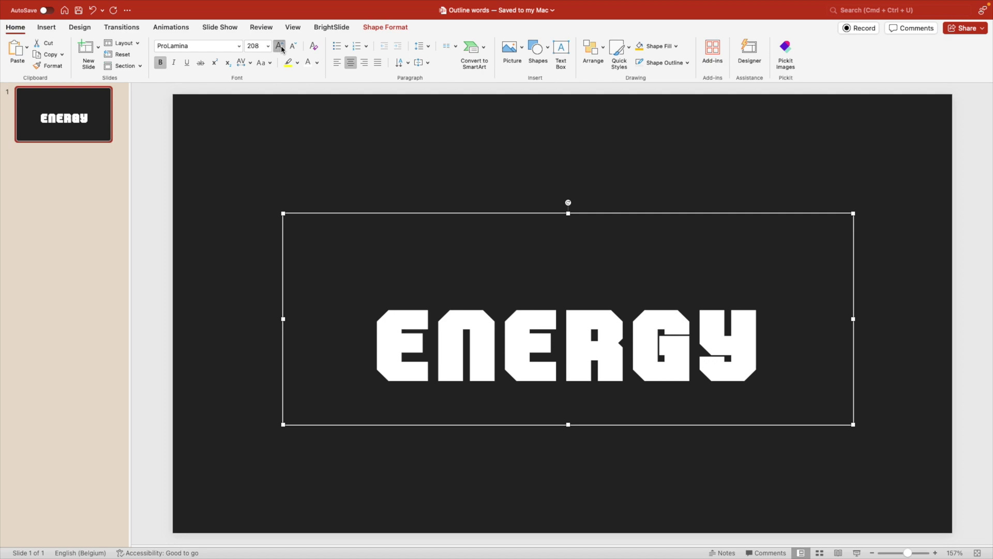
{"action": "left_click", "coordinate": [278, 47]}
{"action": "left_click", "coordinate": [294, 47]}
{"action": "left_click_drag", "start_coordinate": [584, 212], "coordinate": [585, 165]}
{"action": "left_click", "coordinate": [774, 147]}
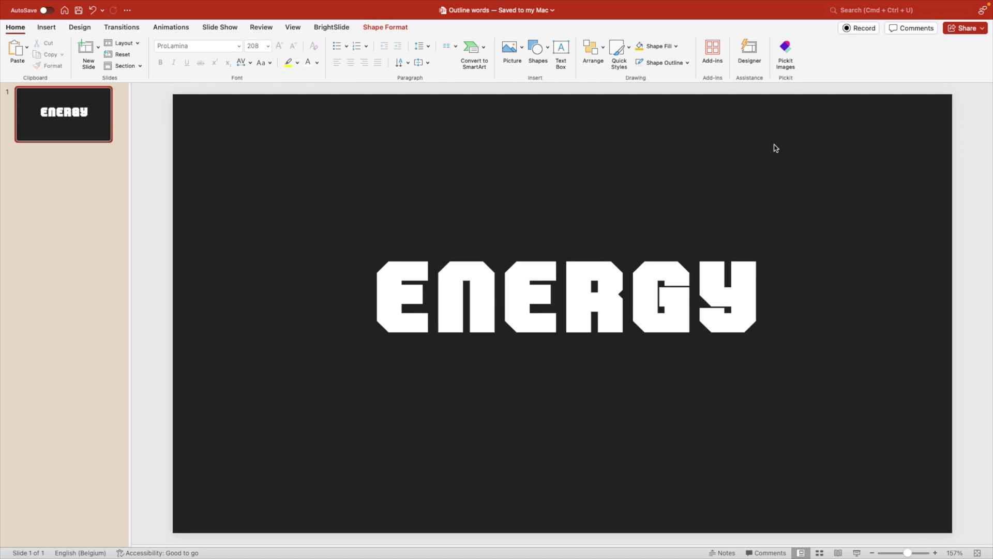
Step: Lock the ENERGY text box and try to select it to check the lock
{"action": "left_click", "coordinate": [647, 166]}
{"action": "right_click", "coordinate": [647, 165]}
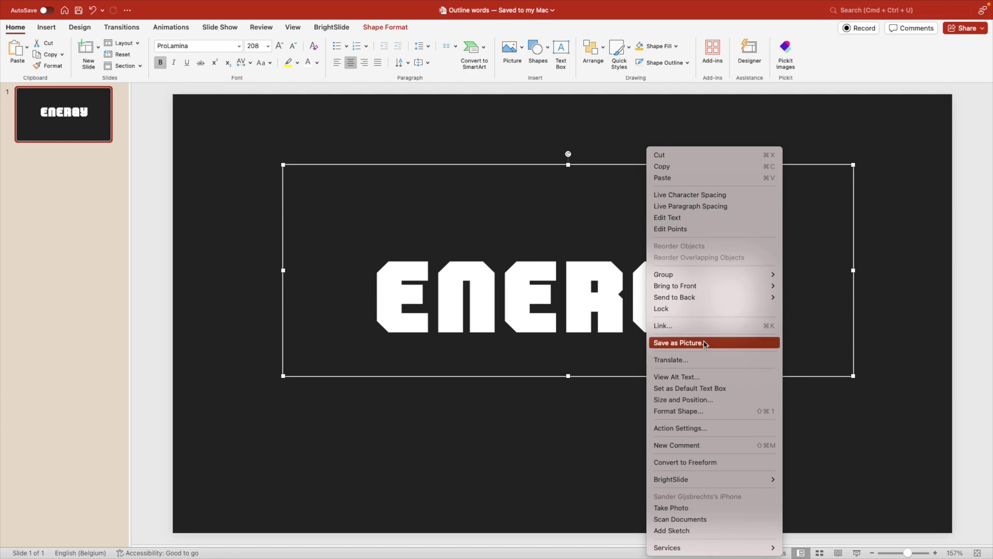
{"action": "left_click", "coordinate": [675, 309]}
{"action": "left_click", "coordinate": [591, 429]}
{"action": "left_click_drag", "start_coordinate": [420, 136], "coordinate": [468, 171]}
{"action": "left_click_drag", "start_coordinate": [754, 430], "coordinate": [424, 175]}
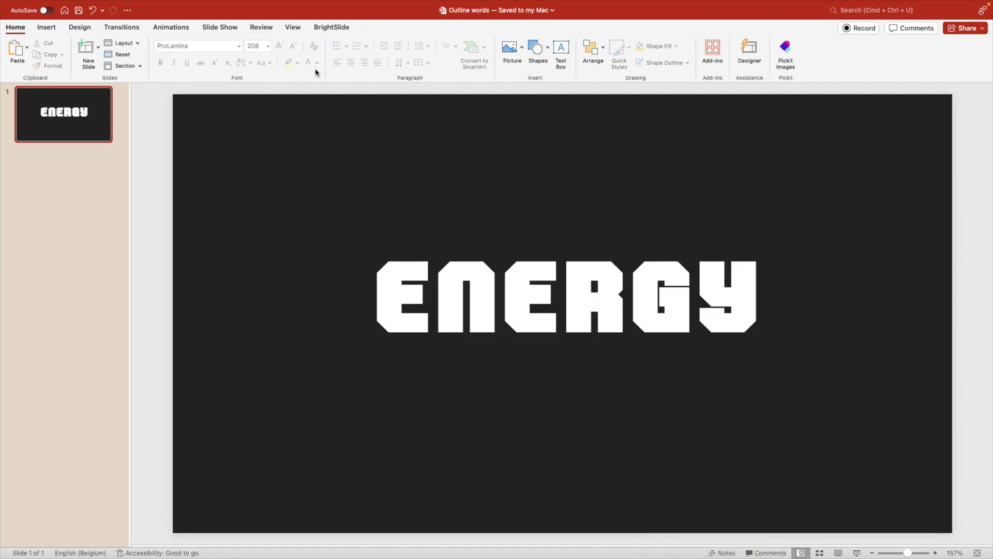
Step: Begin a freeform line at the baseline before ENERGY and trace the edges of the first E and the N
{"action": "left_click", "coordinate": [542, 54]}
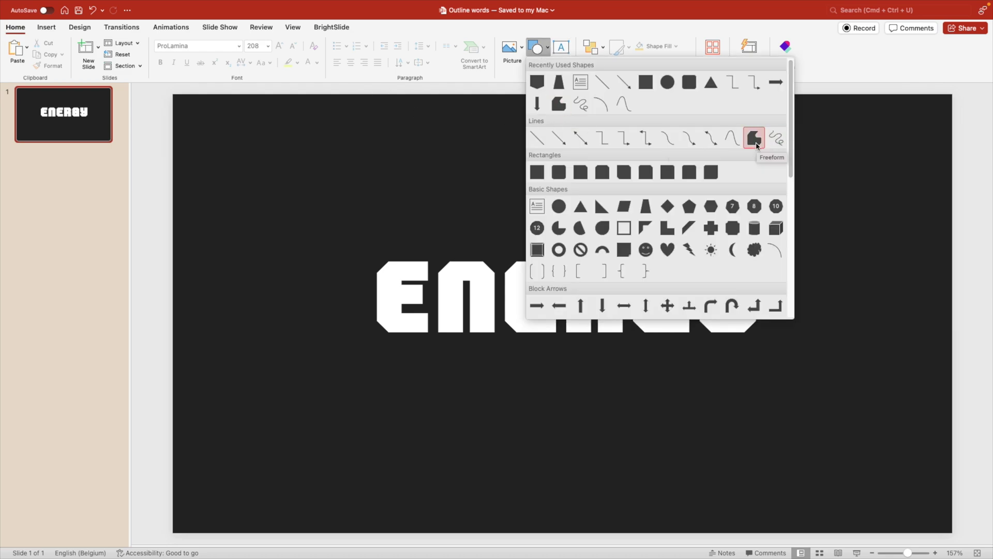
{"action": "left_click", "coordinate": [755, 145]}
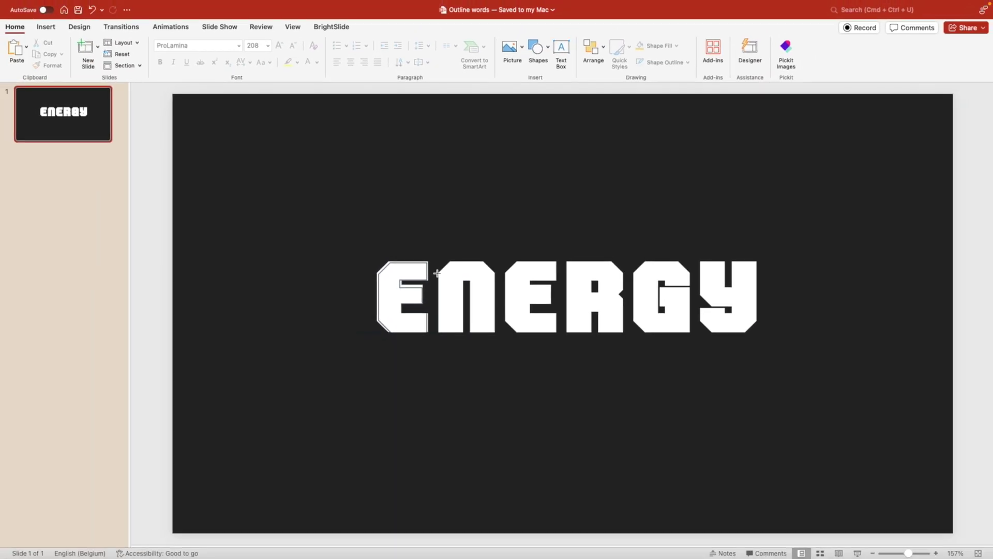
{"action": "left_click", "coordinate": [449, 262]}
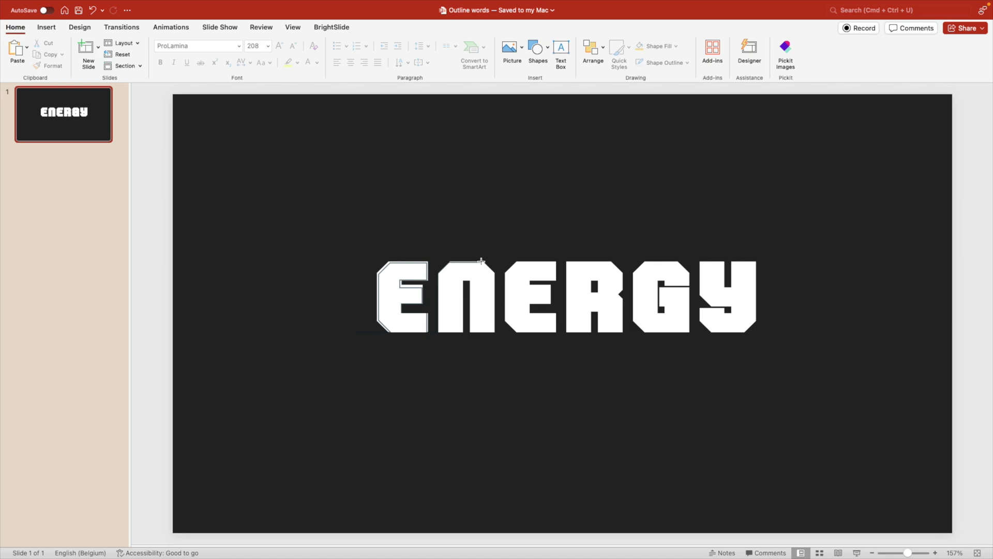
{"action": "left_click", "coordinate": [482, 261]}
{"action": "left_click", "coordinate": [496, 275]}
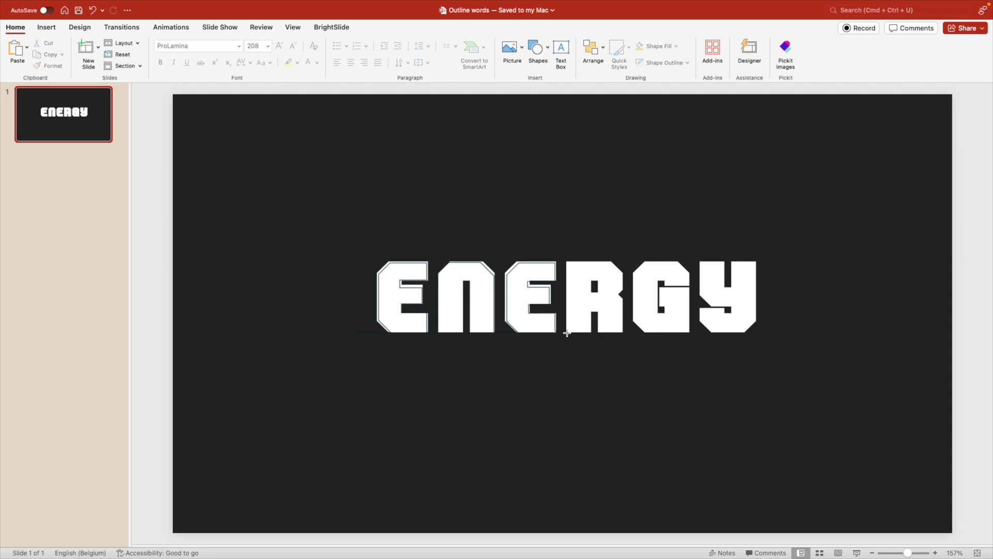
Step: Continue the freeform line from the second E around the outer edge of the R
{"action": "left_click", "coordinate": [567, 334]}
{"action": "left_click", "coordinate": [568, 263]}
{"action": "left_click", "coordinate": [612, 262]}
{"action": "left_click", "coordinate": [623, 331]}
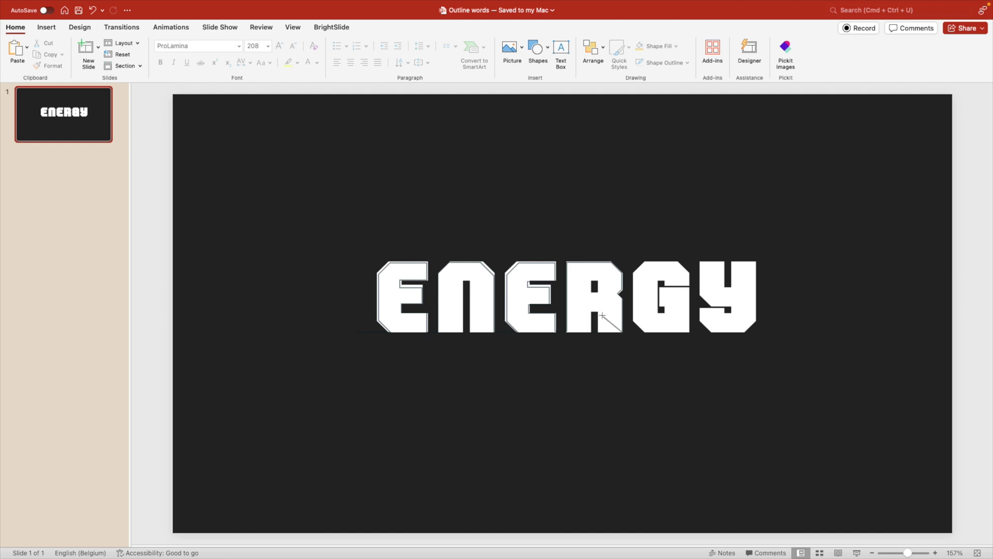
Step: Trace the edges of the G and Y, extend the freeform line along the baseline past the Y and finish it
{"action": "left_click", "coordinate": [634, 321]}
{"action": "left_click", "coordinate": [646, 262]}
{"action": "left_click", "coordinate": [677, 262]}
{"action": "left_click", "coordinate": [657, 280]}
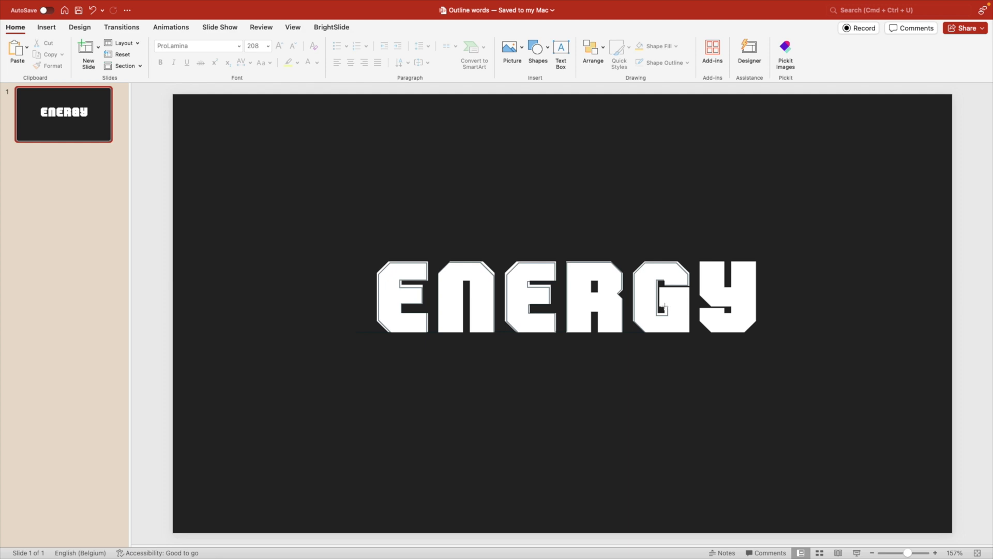
{"action": "left_click", "coordinate": [688, 291]}
{"action": "left_click", "coordinate": [678, 333]}
{"action": "mouse_move", "coordinate": [723, 261]}
{"action": "left_mouse_down"}
{"action": "mouse_move", "coordinate": [724, 287]}
{"action": "mouse_move", "coordinate": [732, 261]}
{"action": "mouse_move", "coordinate": [754, 261]}
{"action": "mouse_move", "coordinate": [741, 332]}
{"action": "mouse_move", "coordinate": [776, 333]}
{"action": "left_mouse_up"}
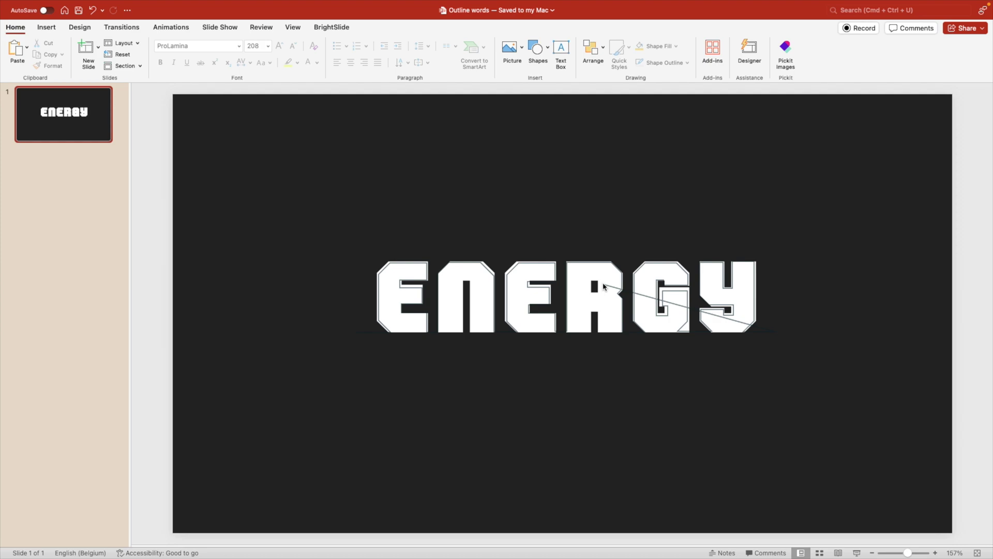
{"action": "key", "text": "Escape"}
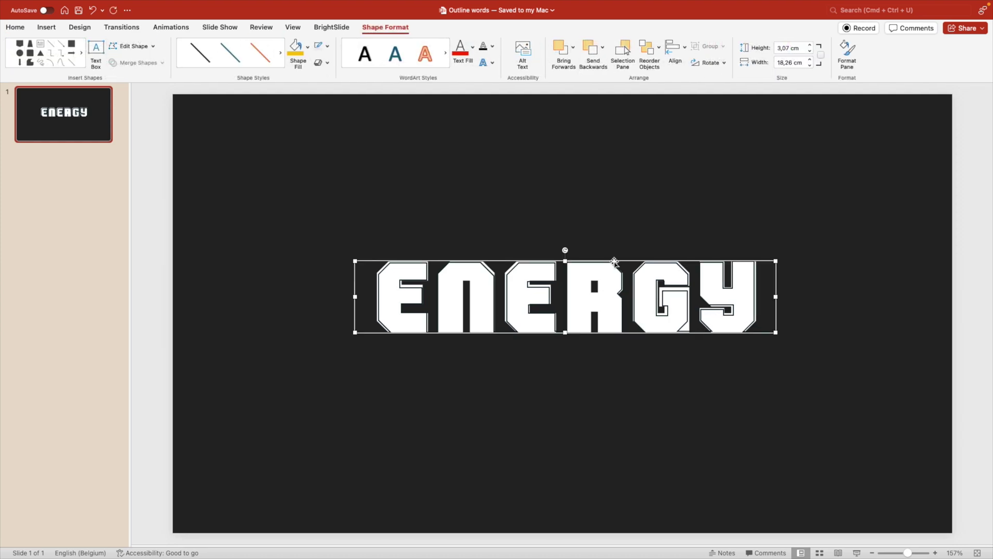
Step: Move the traced freeform line below the ENERGY text and set its outline colour to gold
{"action": "left_click_drag", "start_coordinate": [615, 263], "coordinate": [615, 310]}
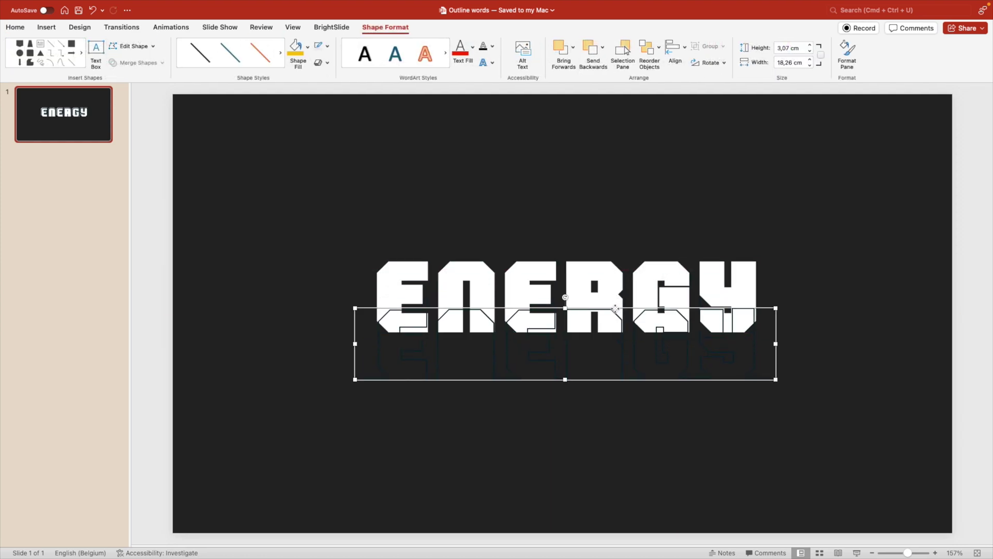
{"action": "left_click", "coordinate": [328, 46]}
{"action": "left_click", "coordinate": [342, 165]}
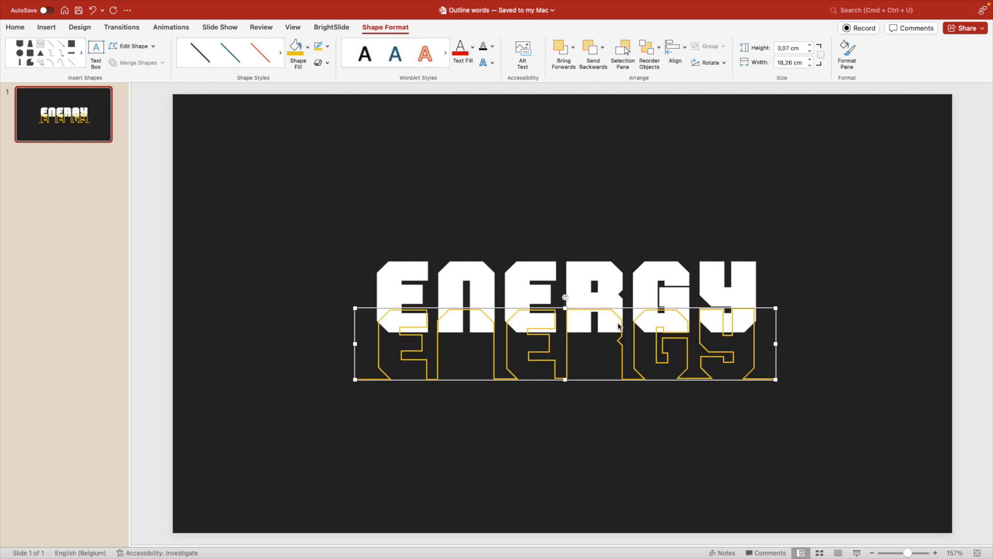
{"action": "left_click_drag", "start_coordinate": [620, 344], "coordinate": [625, 388]}
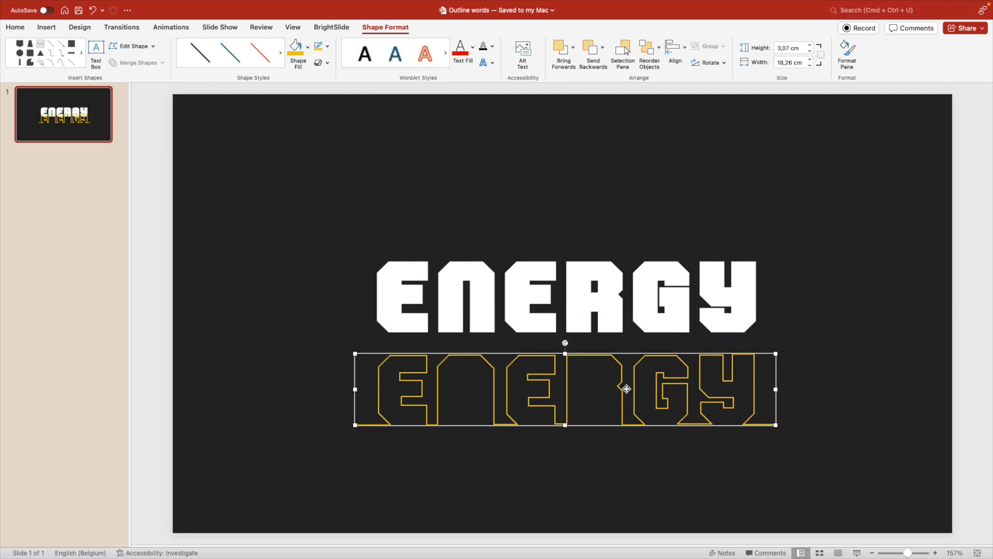
Step: Draw a rectangle about 2.13 cm high and 0.25 cm wide inside the traced N, without fill and with a gold outline
{"action": "left_click", "coordinate": [701, 461]}
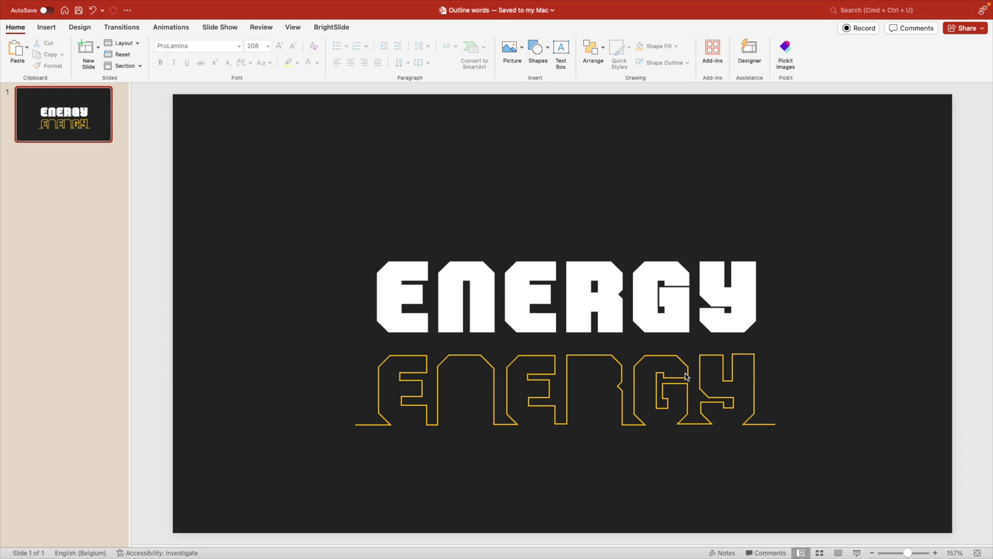
{"action": "left_click", "coordinate": [537, 49]}
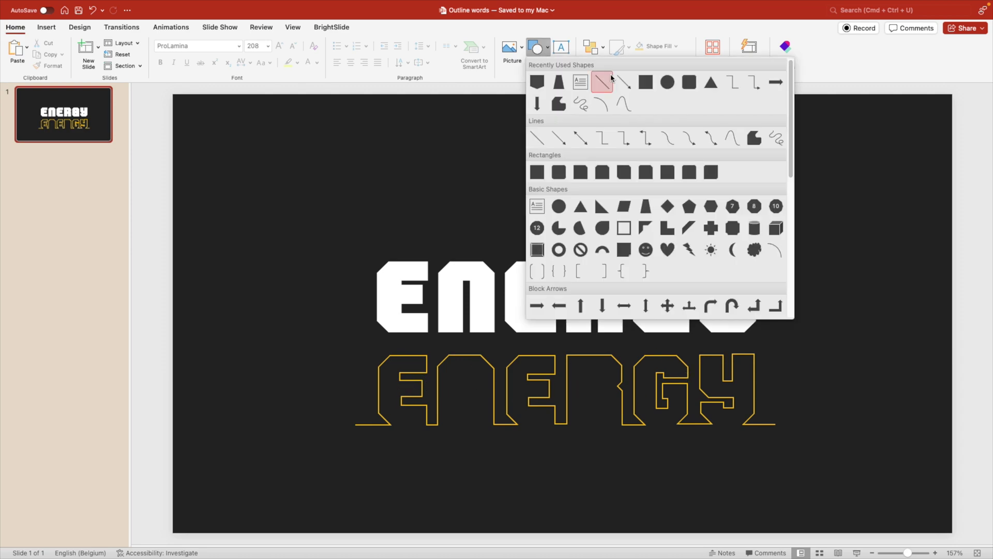
{"action": "left_click", "coordinate": [646, 81]}
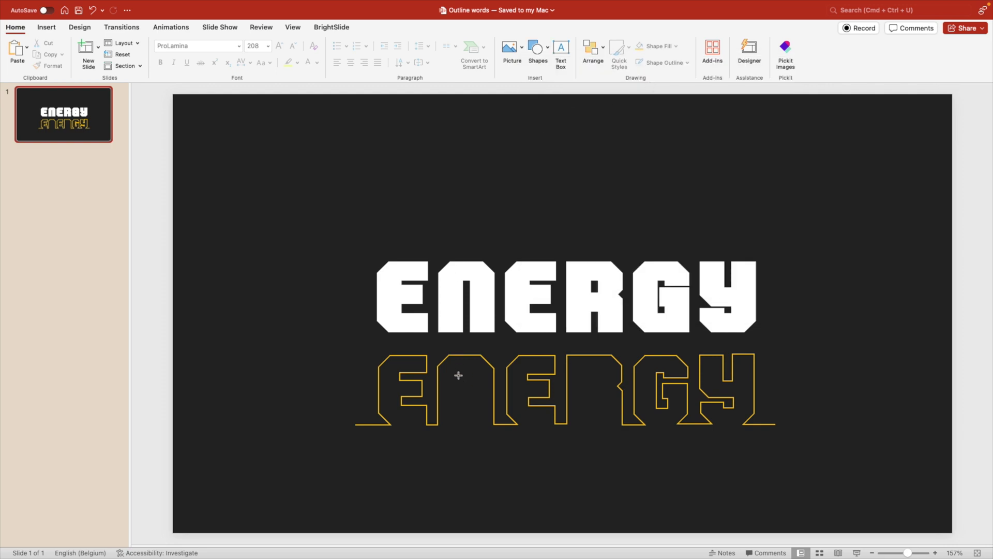
{"action": "left_click_drag", "start_coordinate": [458, 376], "coordinate": [467, 400]}
{"action": "left_click", "coordinate": [308, 48]}
{"action": "left_click", "coordinate": [323, 71]}
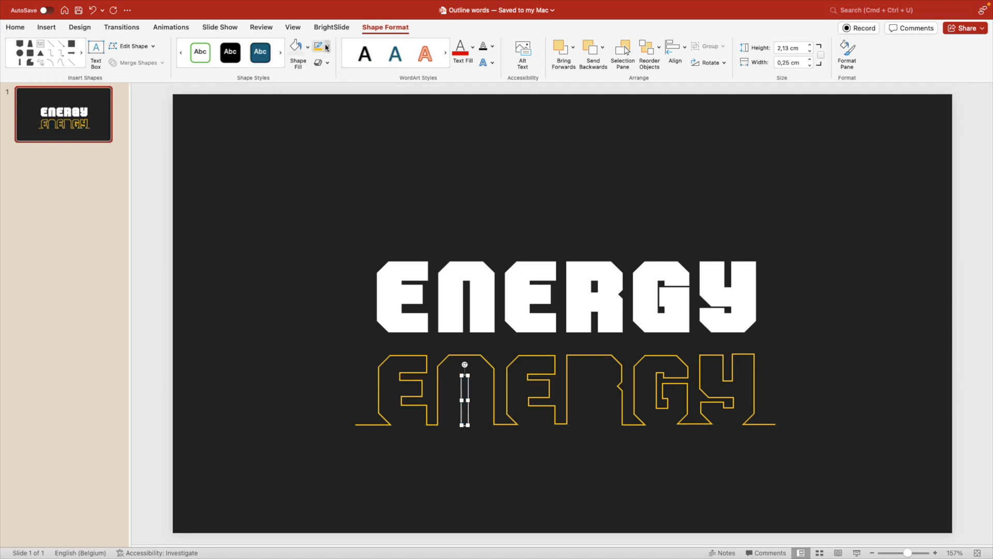
{"action": "left_click", "coordinate": [487, 194]}
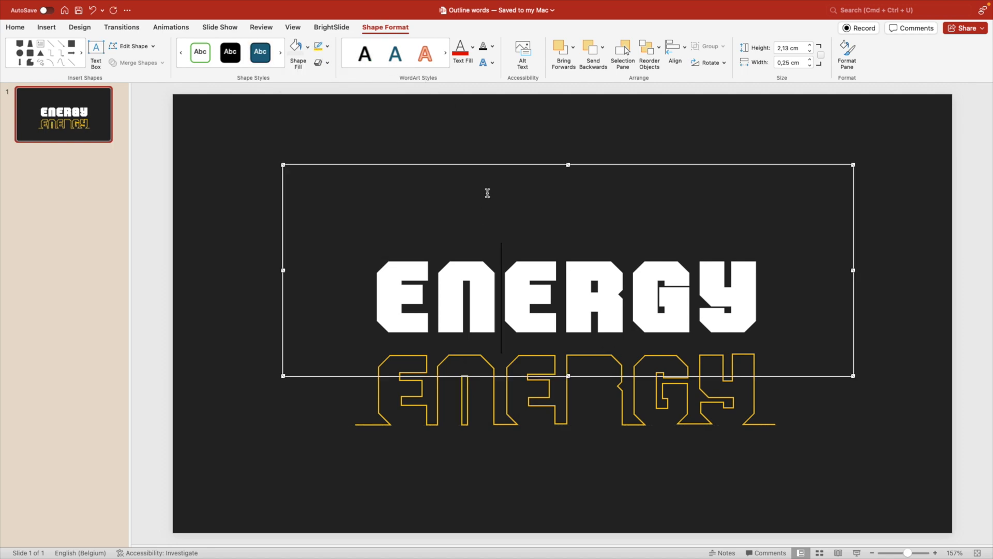
{"action": "left_click", "coordinate": [331, 408]}
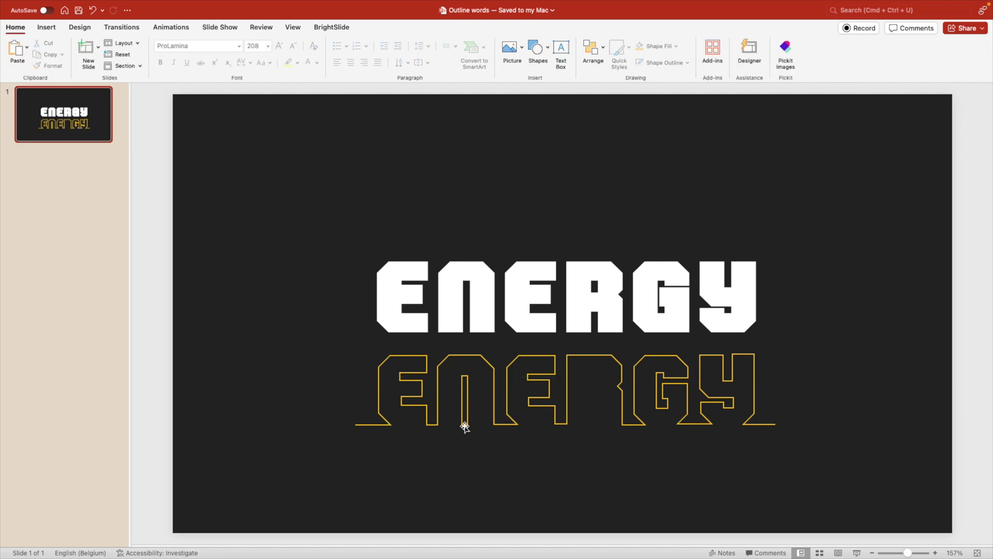
Step: Copy the narrow rectangle into the traced R, shorten it for the leg gap and add a small narrow copy above as the counter
{"action": "left_click_drag", "start_coordinate": [465, 425], "coordinate": [595, 428]}
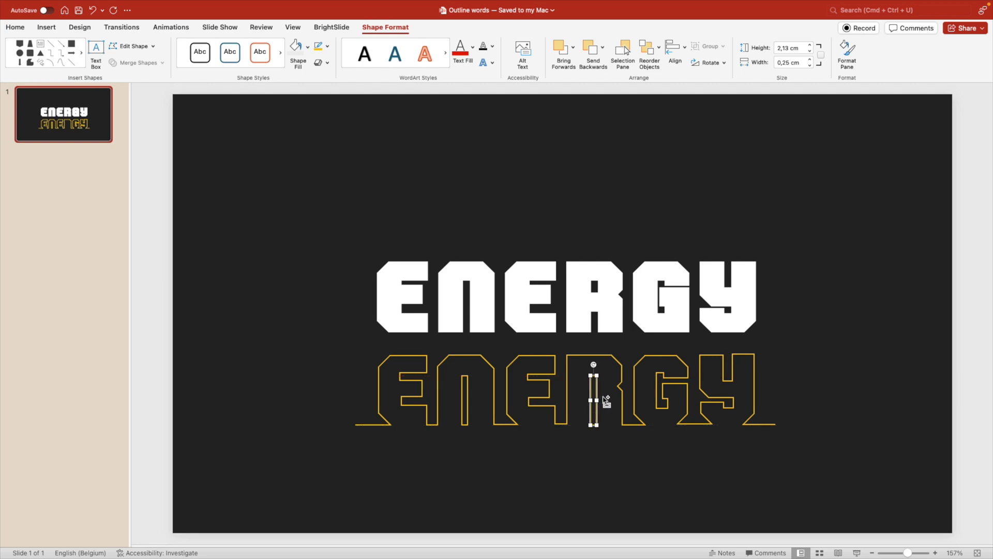
{"action": "mouse_move", "coordinate": [595, 375]}
{"action": "left_mouse_down"}
{"action": "mouse_move", "coordinate": [596, 397]}
{"action": "mouse_move", "coordinate": [588, 377]}
{"action": "left_mouse_up"}
{"action": "left_click", "coordinate": [643, 470]}
{"action": "left_click", "coordinate": [593, 373]}
{"action": "left_click", "coordinate": [610, 485]}
{"action": "left_click", "coordinate": [591, 373]}
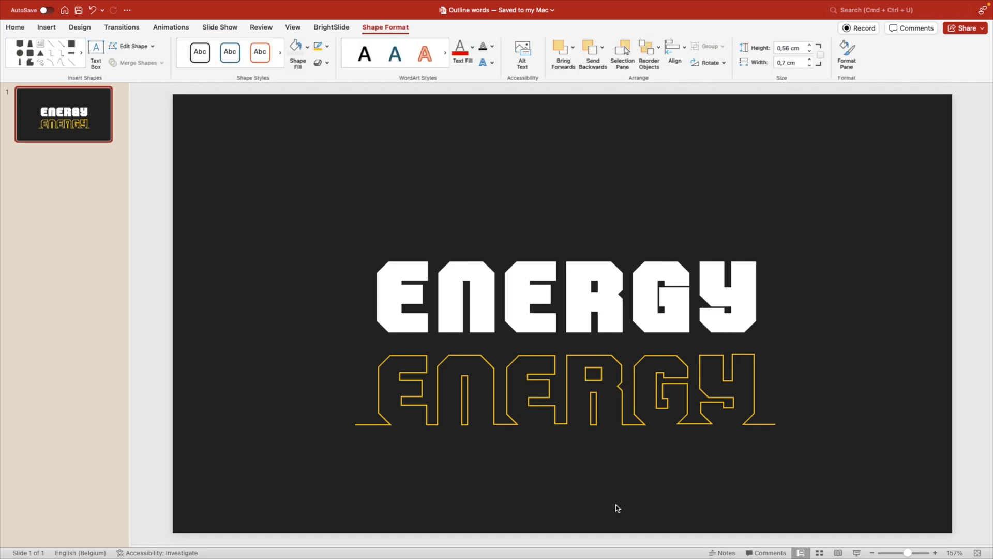
{"action": "left_click", "coordinate": [670, 430]}
{"action": "key", "text": "super+z"}
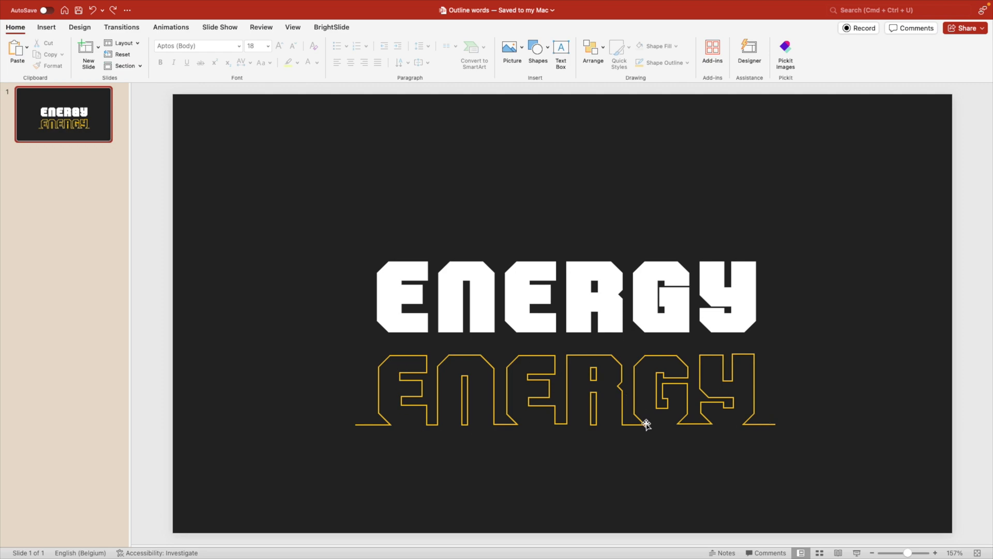
Step: Duplicate slide 1 and delete the solid white ENERGY text on the copy
{"action": "right_click", "coordinate": [79, 125]}
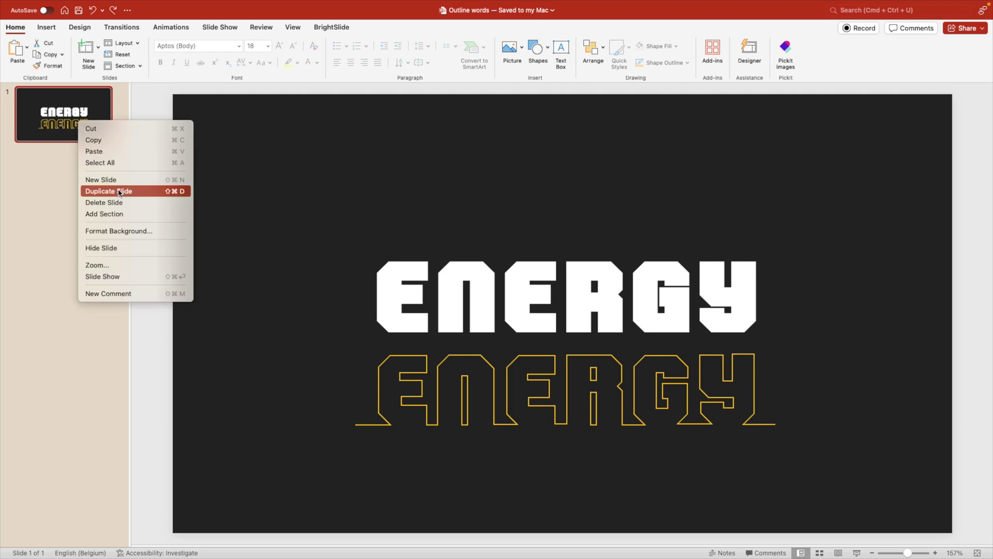
{"action": "left_click", "coordinate": [119, 191]}
{"action": "left_click", "coordinate": [57, 135]}
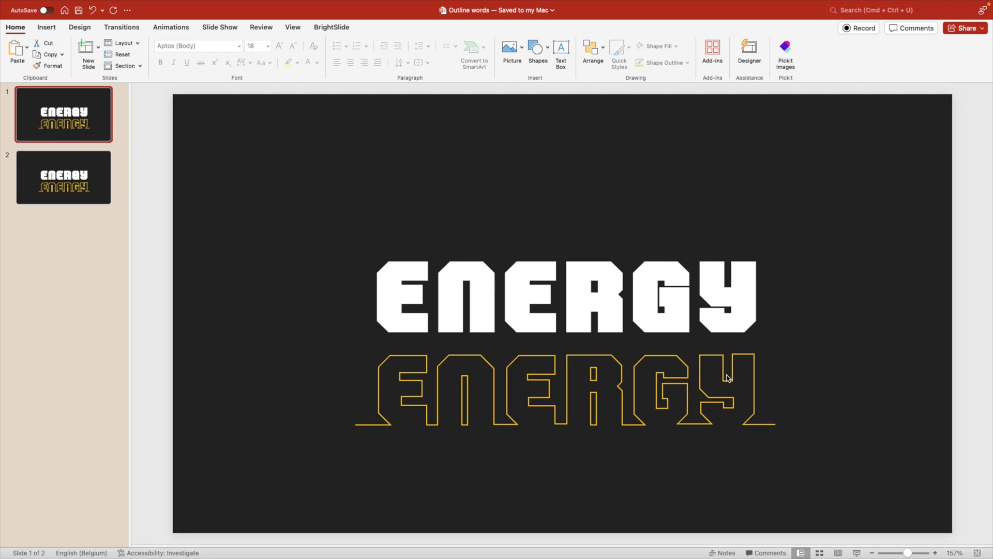
{"action": "left_click", "coordinate": [71, 191]}
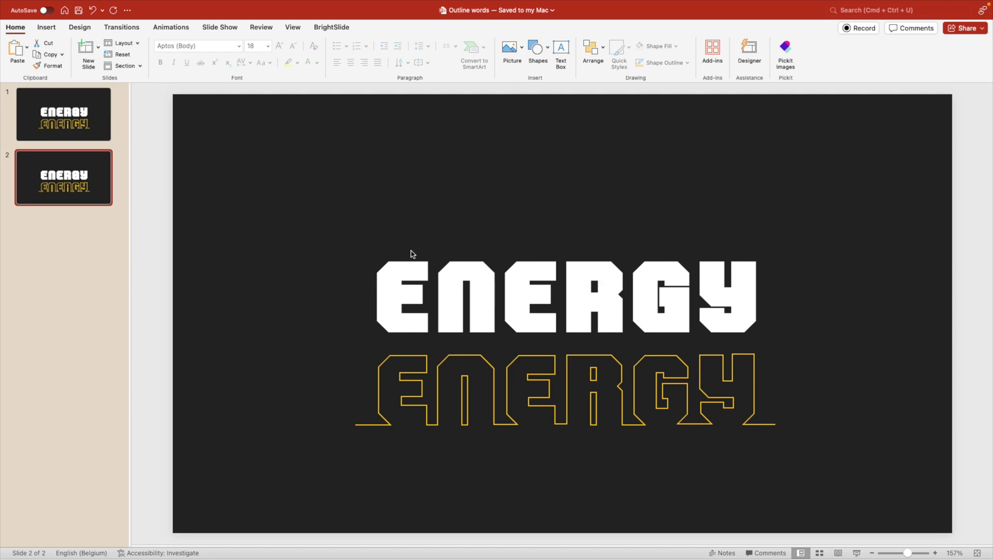
{"action": "left_click", "coordinate": [411, 250]}
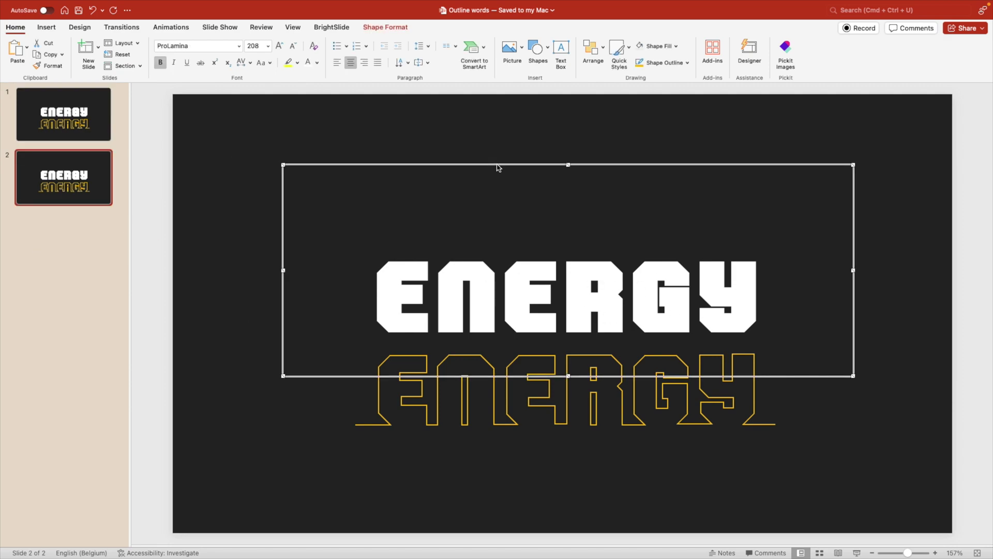
{"action": "key", "text": "Delete"}
Step: Move the outlined ENERGY up to the middle of slide 2 and set the outline of all its shapes to white
{"action": "left_click", "coordinate": [672, 425]}
{"action": "left_click_drag", "start_coordinate": [673, 425], "coordinate": [672, 344]}
{"action": "left_click_drag", "start_coordinate": [259, 183], "coordinate": [862, 431]}
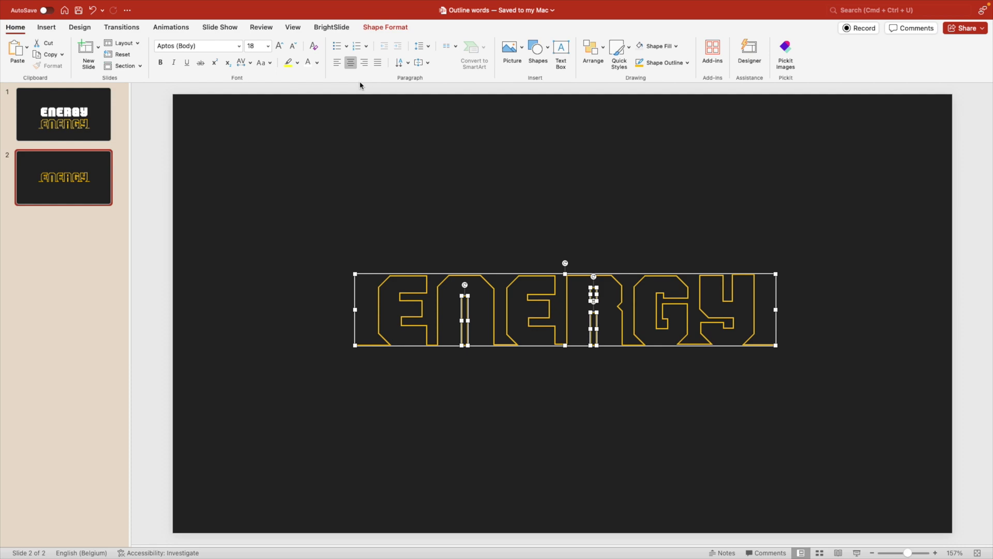
{"action": "left_click", "coordinate": [688, 62]}
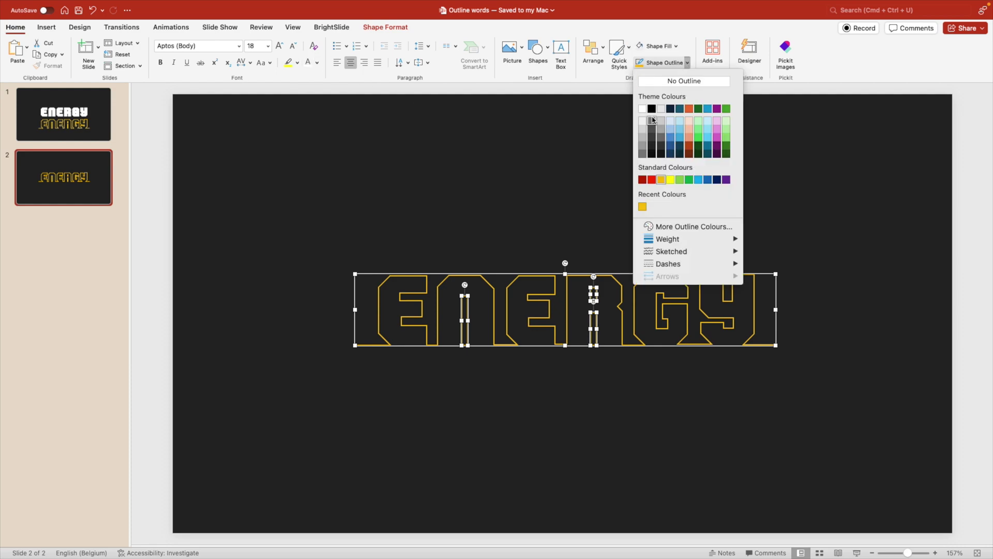
{"action": "left_click", "coordinate": [643, 108]}
{"action": "left_click", "coordinate": [570, 191]}
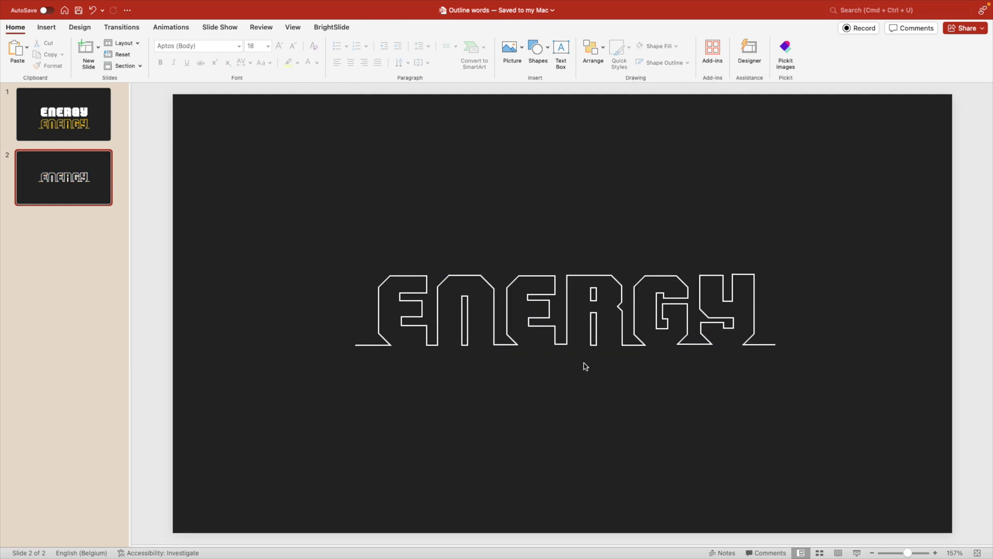
Step: Search the stock icons for "leaf" and insert the plain outlined leaf
{"action": "left_click", "coordinate": [48, 28]}
{"action": "left_click", "coordinate": [211, 49]}
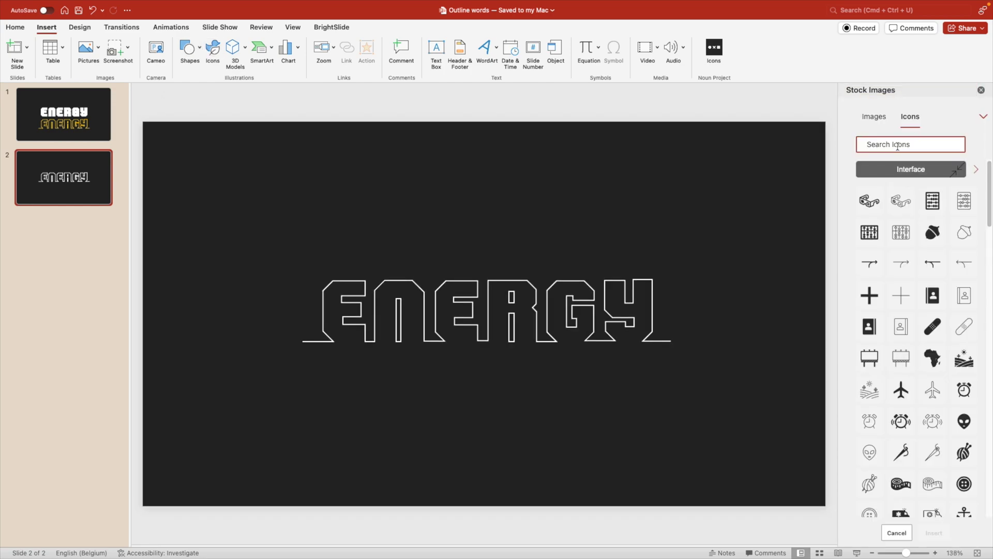
{"action": "type", "text": "leaf"}
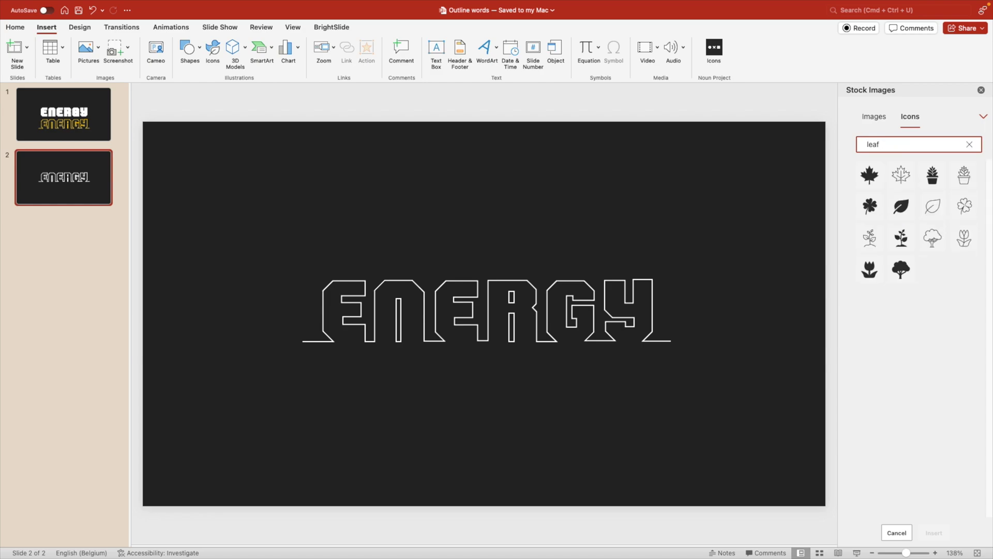
{"action": "left_click", "coordinate": [933, 207]}
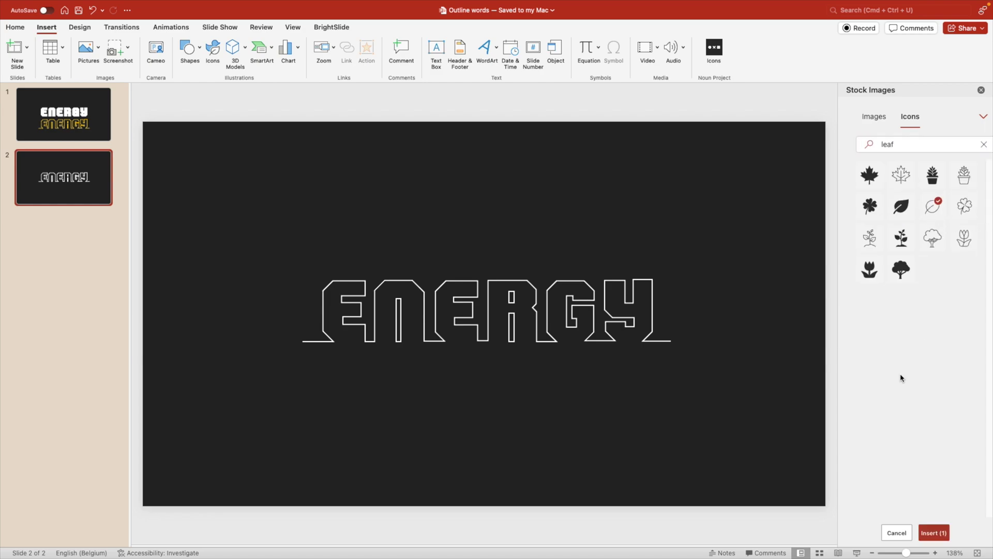
{"action": "left_click", "coordinate": [934, 533]}
Step: Move the leaf icon above the Y and set its graphics fill to white
{"action": "left_click_drag", "start_coordinate": [504, 325], "coordinate": [641, 245]}
{"action": "left_click", "coordinate": [307, 49]}
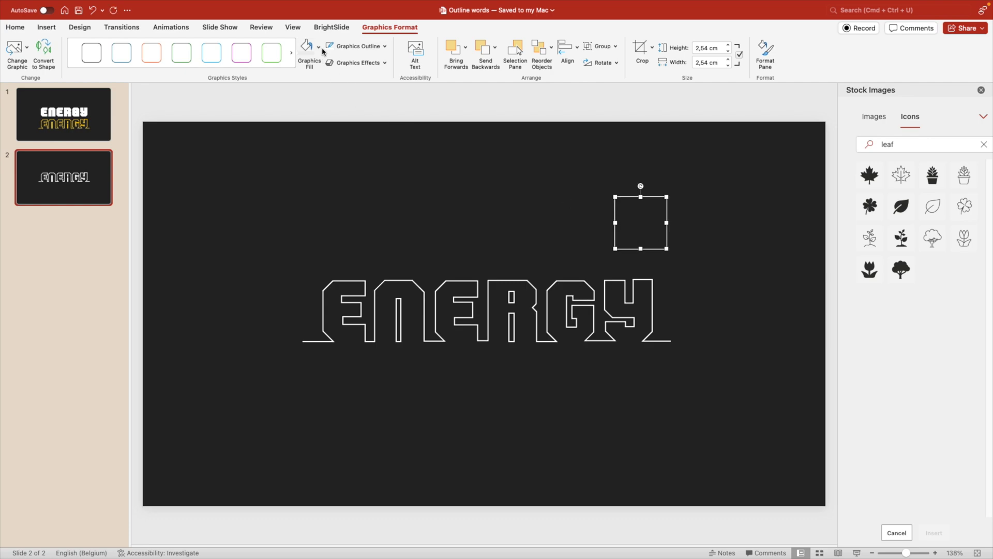
{"action": "left_click", "coordinate": [319, 49]}
{"action": "left_click", "coordinate": [306, 74]}
Step: Search the stock icons for "plug" and insert the outlined plug-and-socket icon
{"action": "left_click_drag", "start_coordinate": [891, 143], "coordinate": [847, 143]}
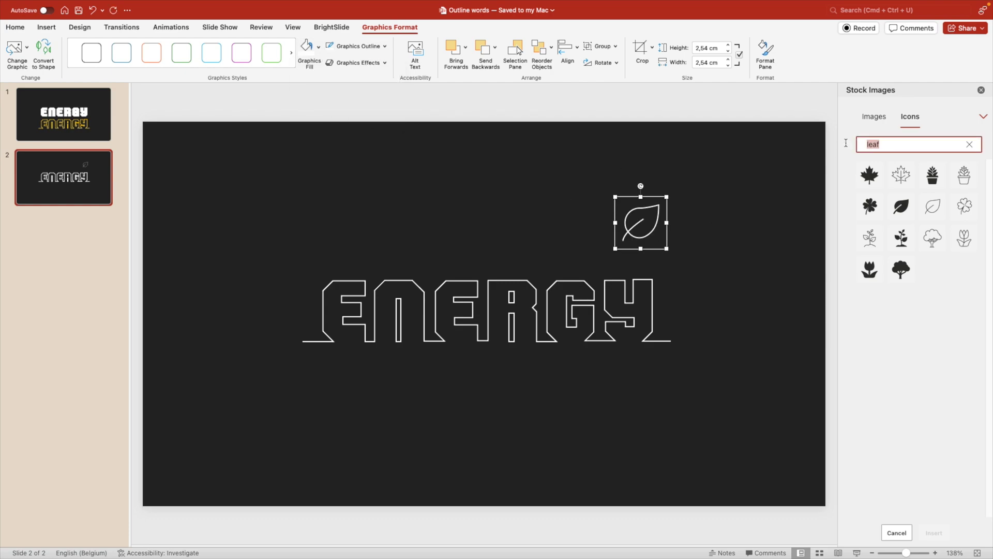
{"action": "type", "text": "plug"}
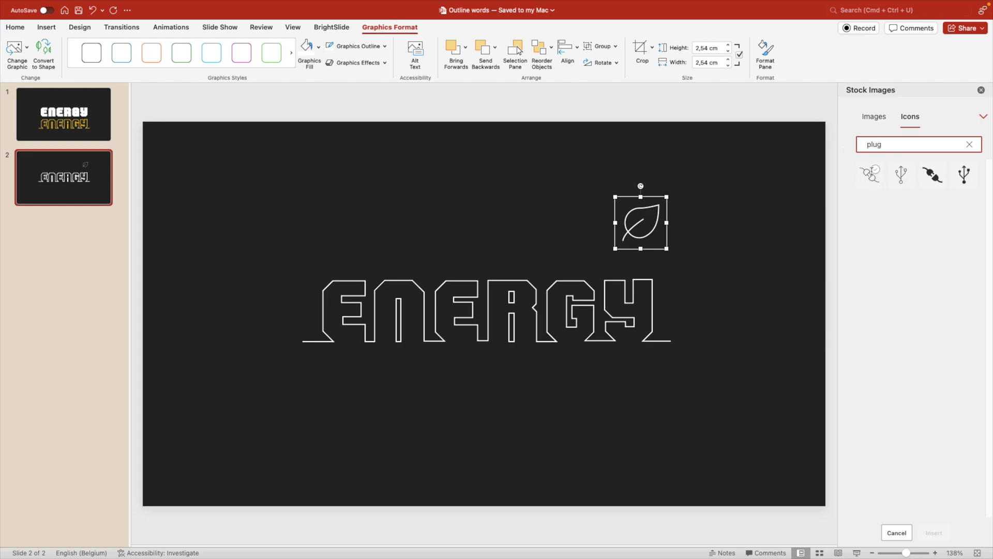
{"action": "left_click", "coordinate": [872, 173]}
{"action": "left_click", "coordinate": [937, 532]}
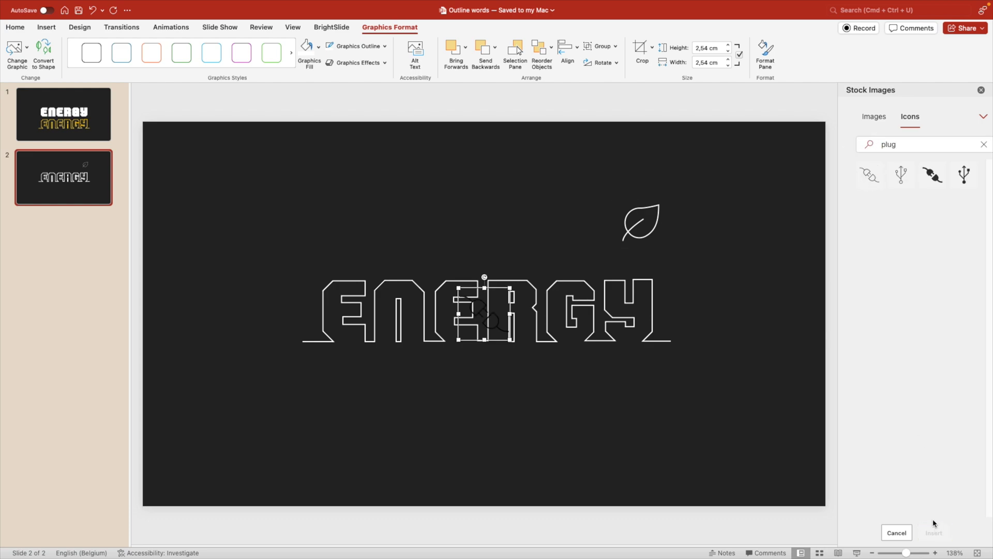
Step: Place the plug icon above the N at about 3.07 cm square and fill it white
{"action": "left_click_drag", "start_coordinate": [510, 340], "coordinate": [444, 235]}
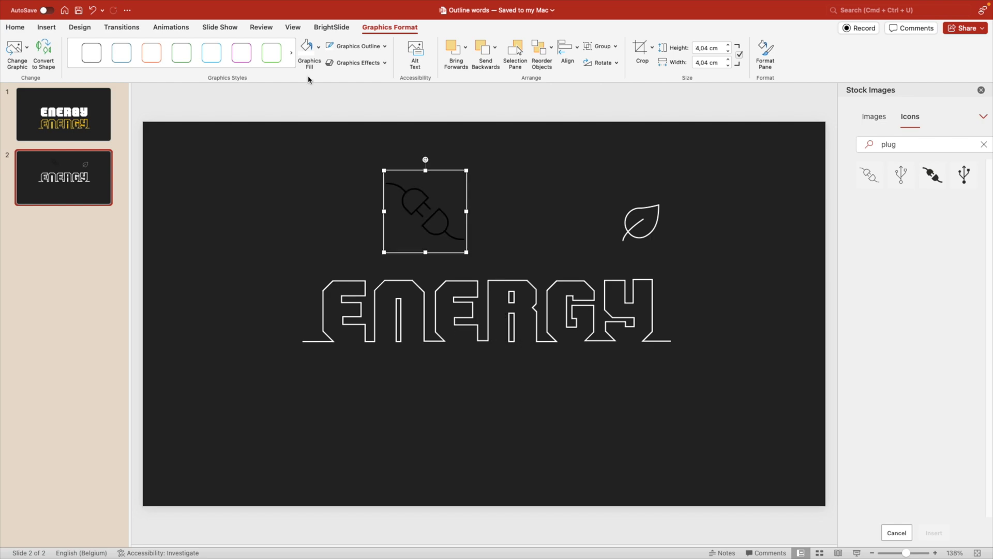
{"action": "left_click", "coordinate": [305, 45]}
{"action": "left_click", "coordinate": [474, 177]}
{"action": "left_click", "coordinate": [464, 174]}
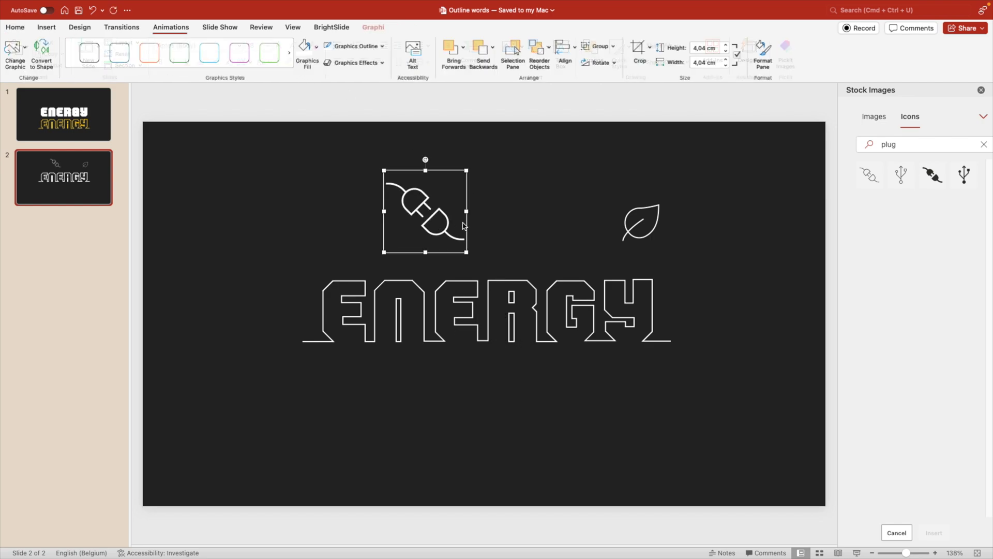
{"action": "left_click_drag", "start_coordinate": [464, 171], "coordinate": [446, 190]}
{"action": "left_click", "coordinate": [365, 220]}
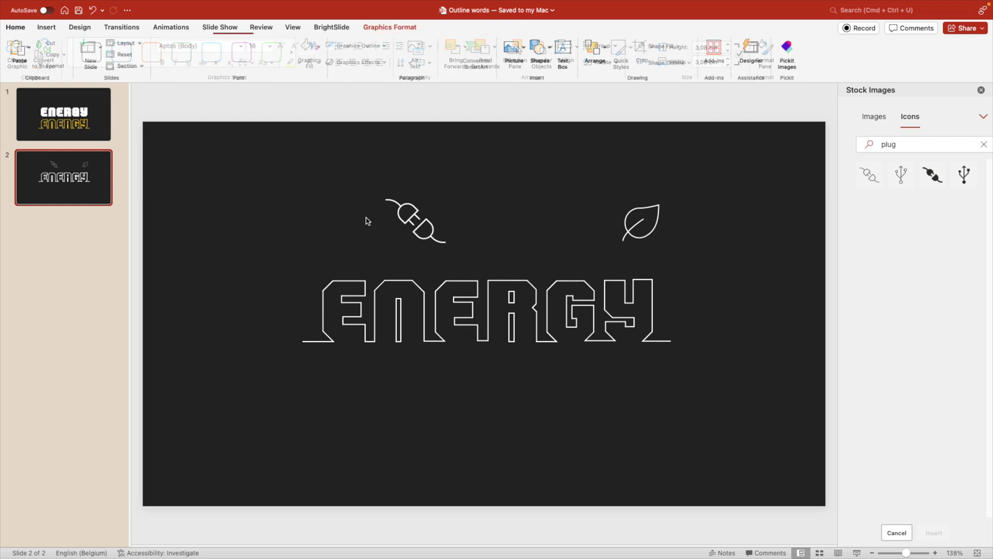
Step: Convert the plug icon to shapes and delete its lower connector half with the attached cable
{"action": "left_click", "coordinate": [414, 214]}
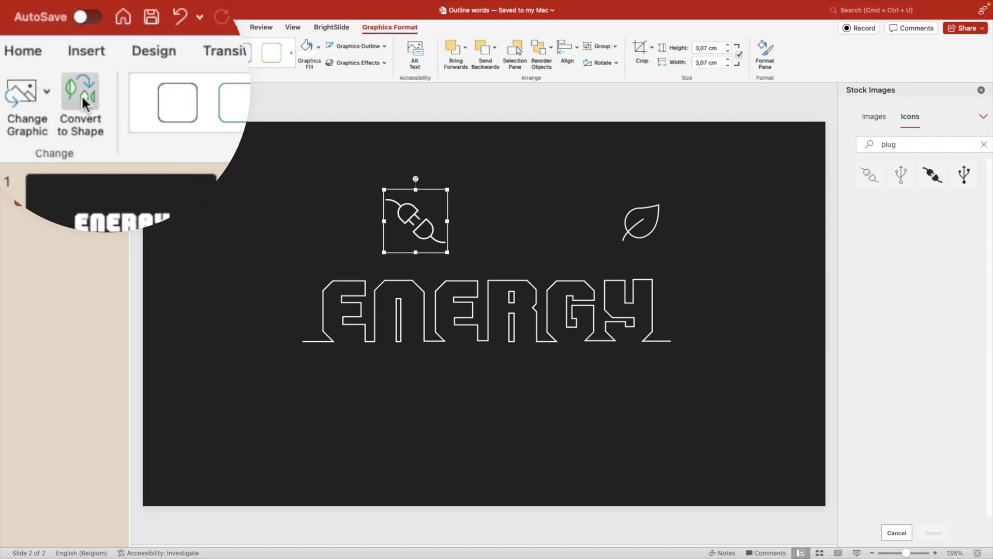
{"action": "left_click", "coordinate": [45, 51]}
{"action": "left_click", "coordinate": [423, 232]}
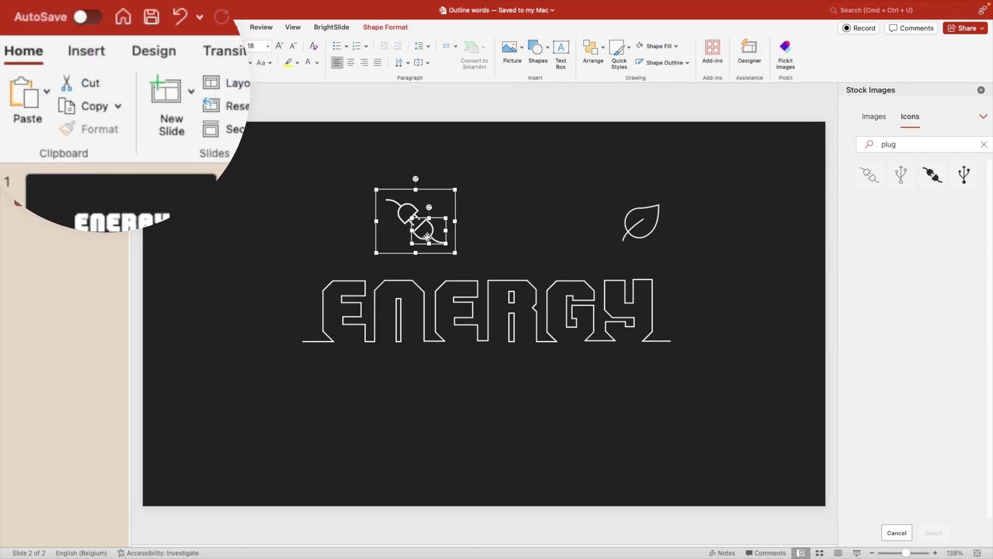
{"action": "key", "text": "Delete"}
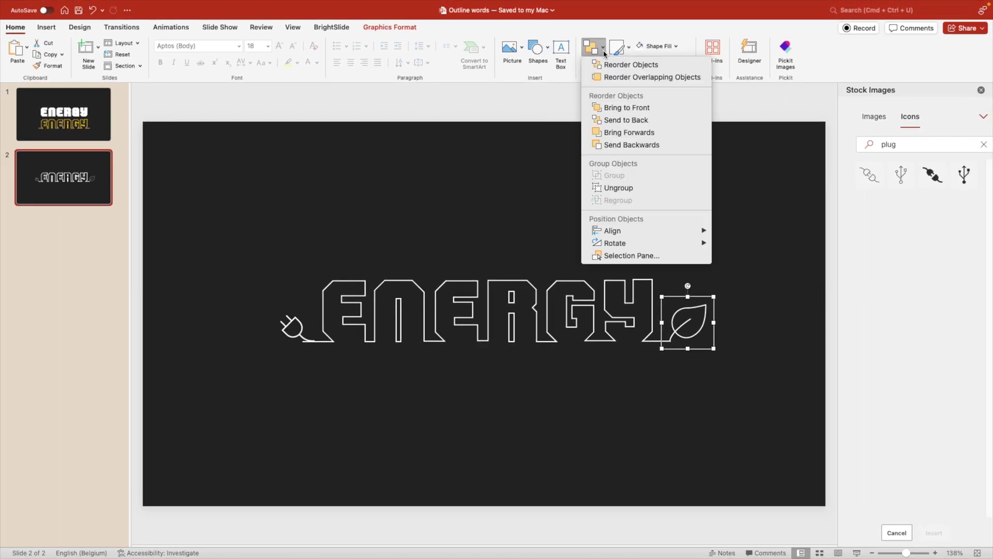
Step: Flip the leaf horizontally, rotate it about 90° clockwise and nudge its stem toward the end of the ENERGY baseline
{"action": "mouse_move", "coordinate": [646, 227]}
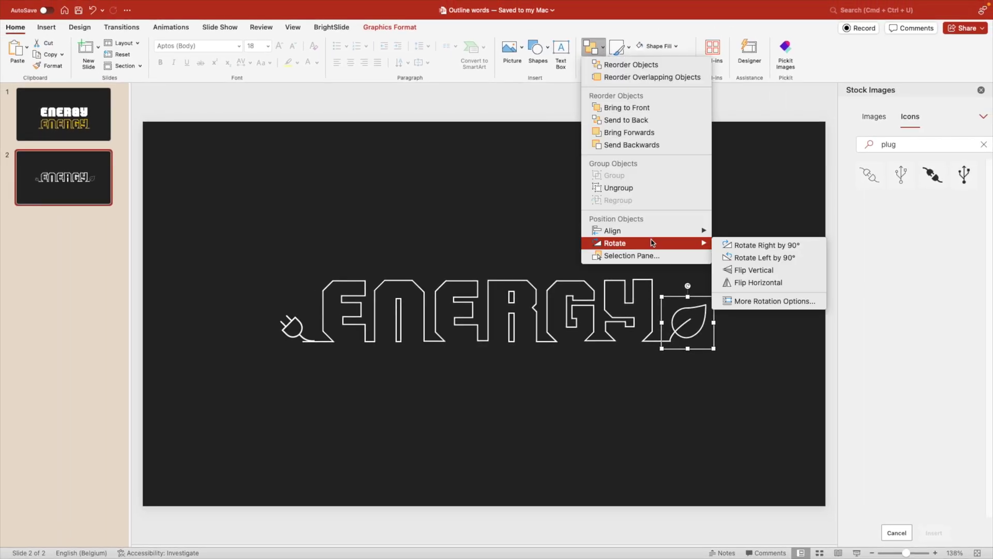
{"action": "left_click", "coordinate": [745, 286]}
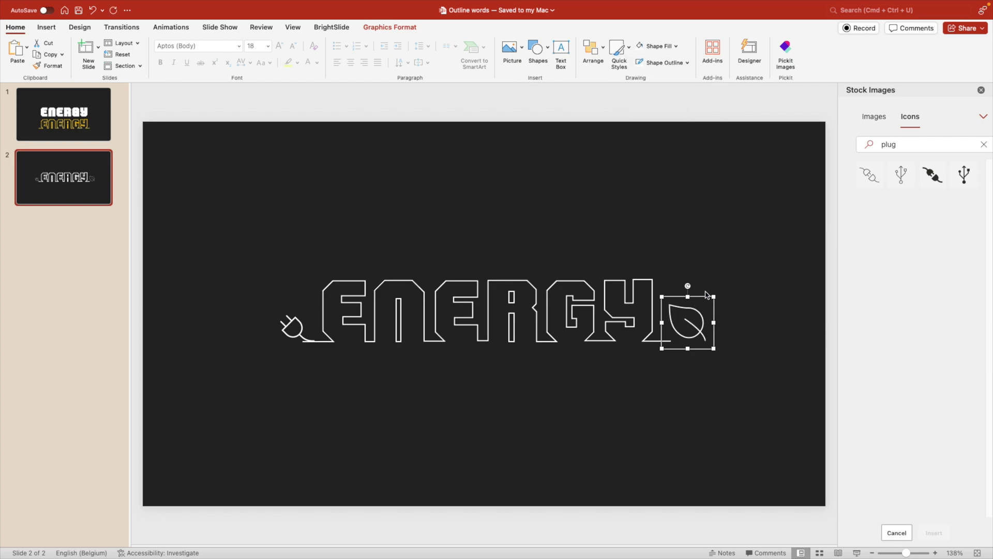
{"action": "left_click_drag", "start_coordinate": [688, 286], "coordinate": [696, 336]}
{"action": "key", "text": "Down"}
{"action": "key", "text": "Down"}
{"action": "key", "text": "Left"}
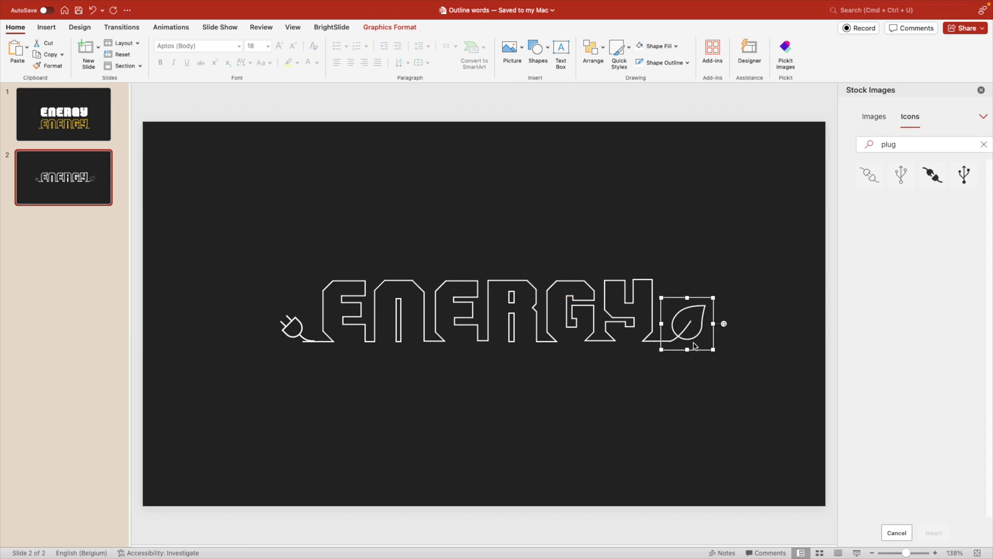
Step: Tilt the leaf slightly further clockwise and fine-tune its position so the stem lines up with the baseline after the Y
{"action": "key", "text": "Right"}
{"action": "key", "text": "Up"}
{"action": "key", "text": "Right"}
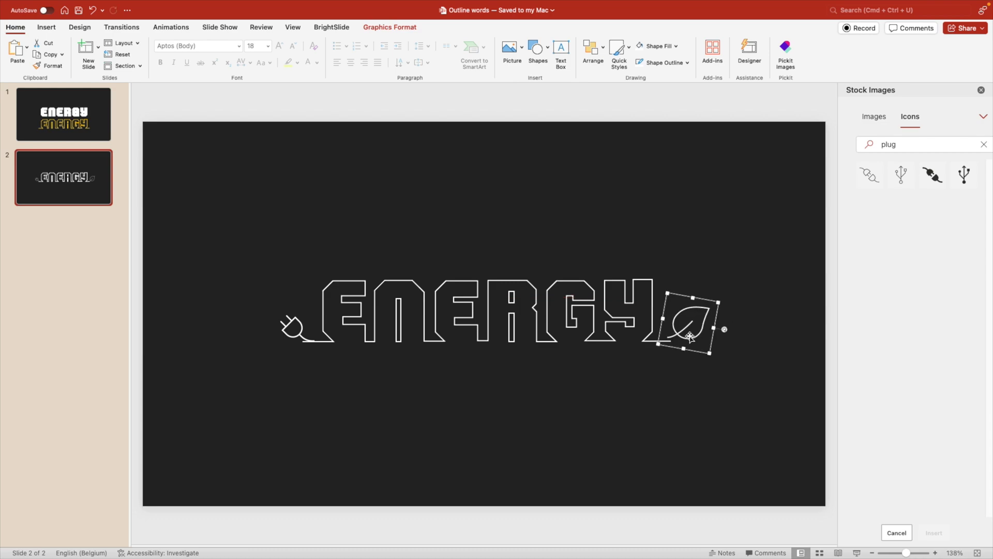
{"action": "left_click_drag", "start_coordinate": [690, 337], "coordinate": [693, 340]}
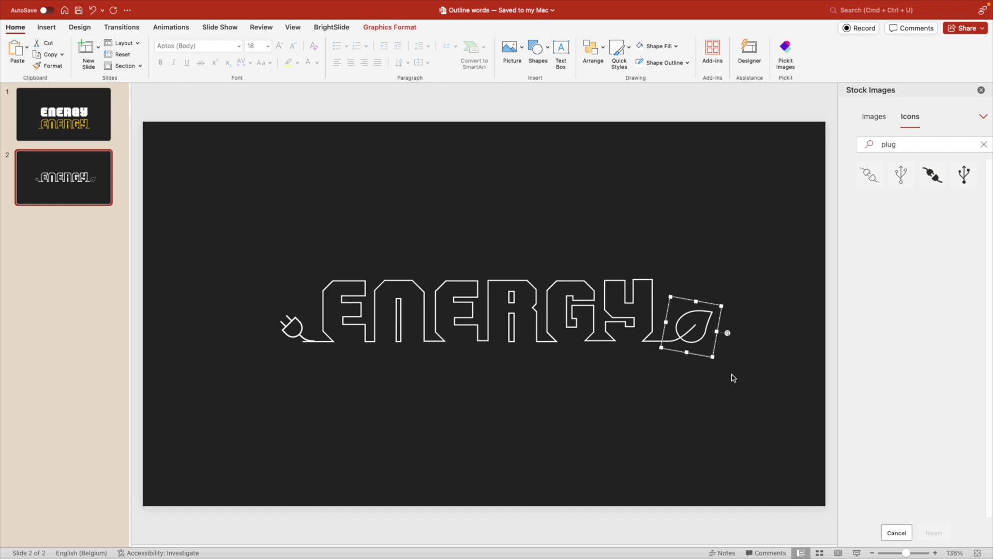
{"action": "left_click", "coordinate": [728, 376]}
{"action": "left_click", "coordinate": [683, 341]}
{"action": "key", "text": "Right"}
{"action": "key", "text": "Right"}
{"action": "key", "text": "Right"}
{"action": "key", "text": "Right"}
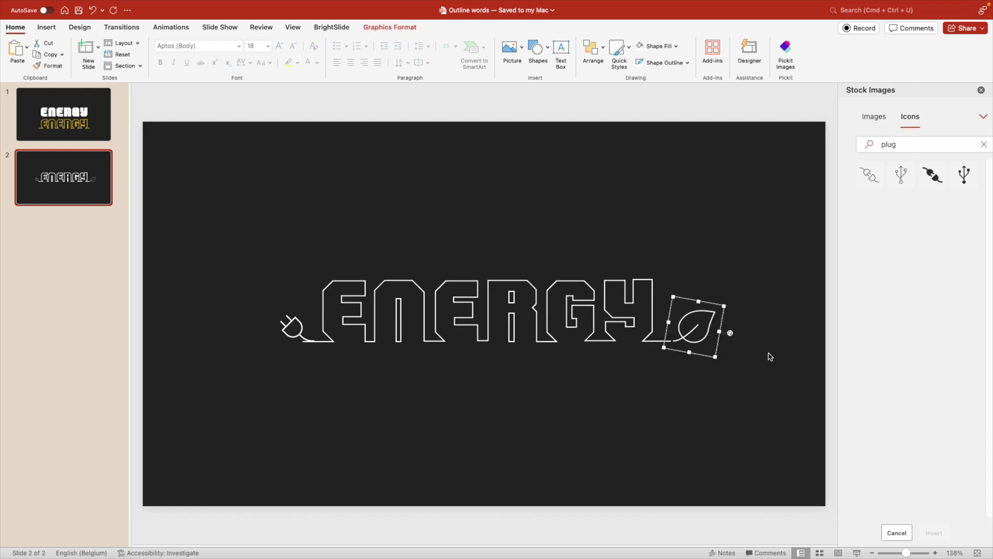
Step: Nudge the leaf slightly toward the Y until its stem joins the end of the ENERGY baseline
{"action": "key", "text": "Left"}
{"action": "key", "text": "Down"}
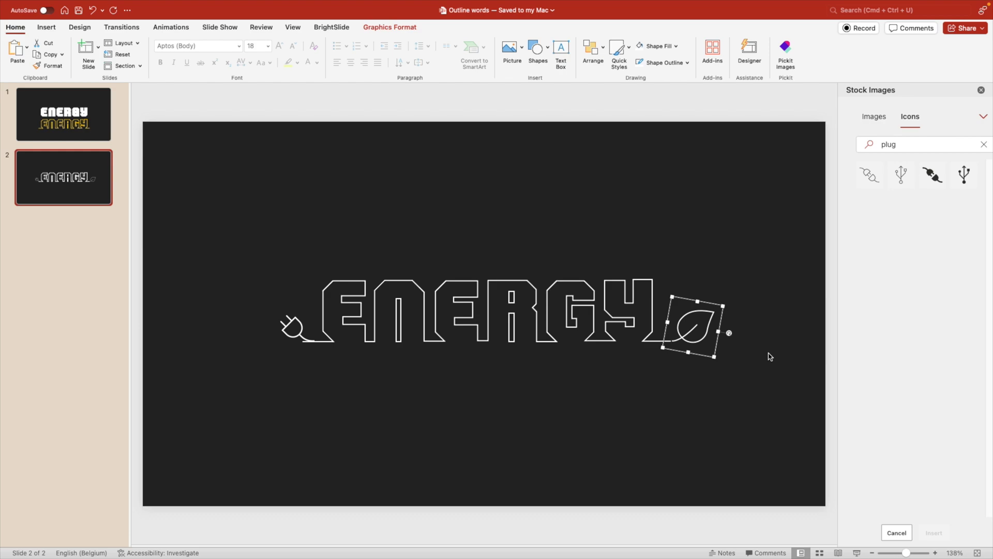
{"action": "key", "text": "Left"}
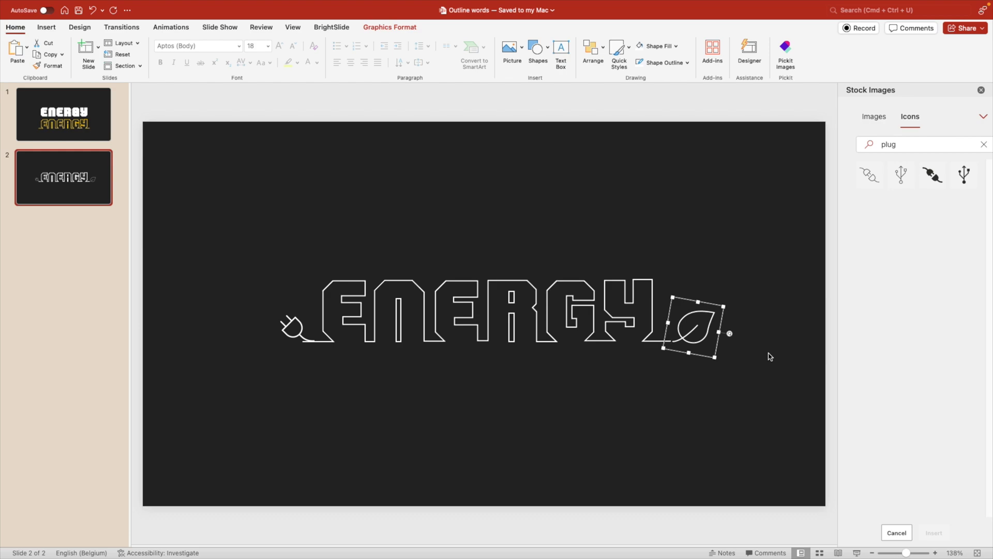
{"action": "key", "text": "Up"}
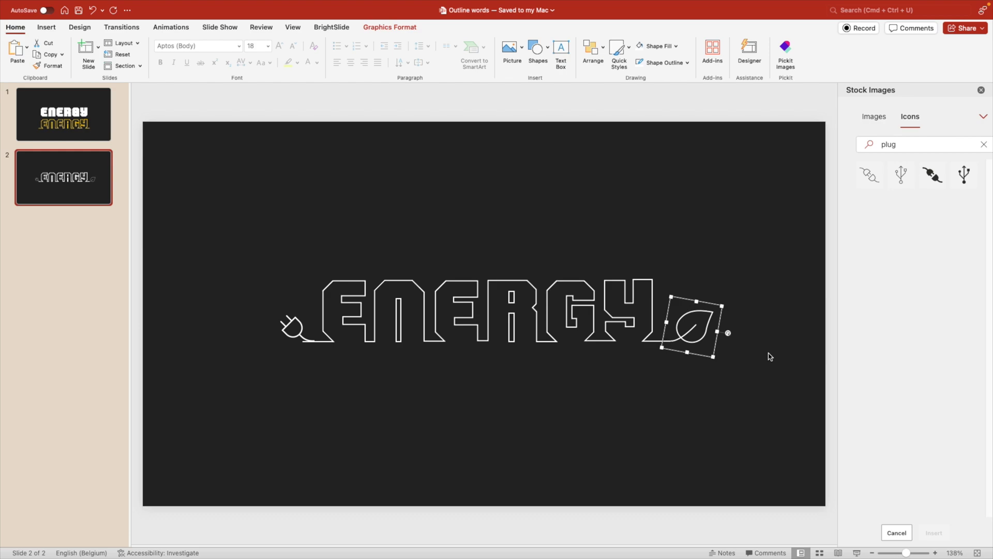
{"action": "key", "text": "Left"}
{"action": "left_click", "coordinate": [728, 384]}
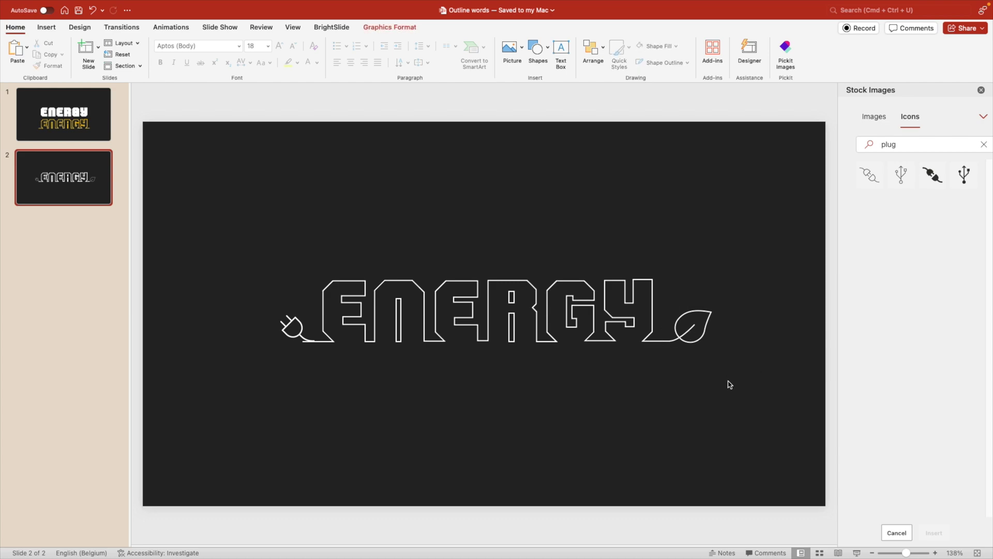
Step: Shrink the plug slightly and shift it so its cable runs into the start of the ENERGY baseline
{"action": "left_click", "coordinate": [293, 335]}
{"action": "mouse_move", "coordinate": [298, 337]}
{"action": "left_mouse_down"}
{"action": "mouse_move", "coordinate": [289, 337]}
{"action": "mouse_move", "coordinate": [303, 319]}
{"action": "left_mouse_up"}
{"action": "scroll", "coordinate": [282, 350], "scroll_direction": "up", "scroll_amount": 5}
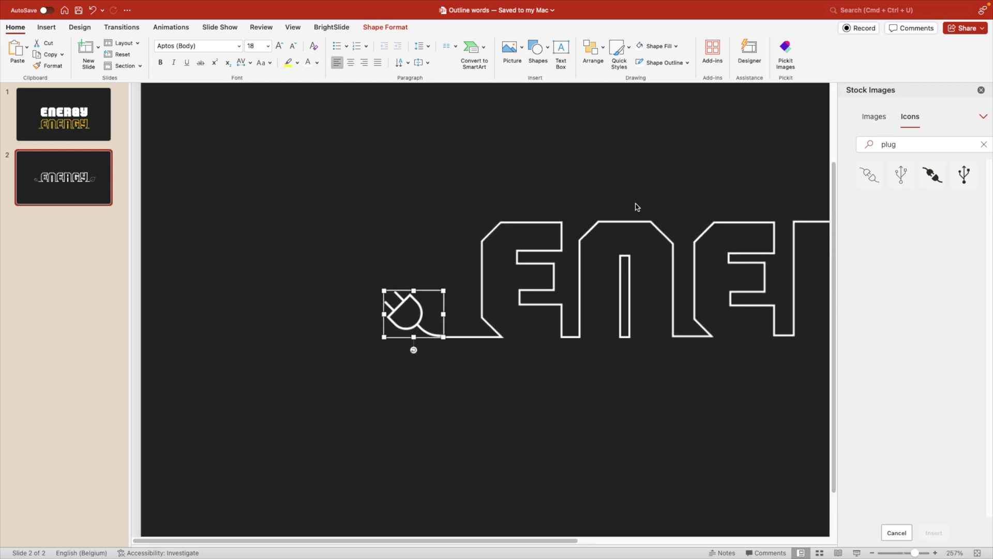
{"action": "left_click", "coordinate": [982, 92]}
{"action": "left_click_drag", "start_coordinate": [443, 314], "coordinate": [439, 315]}
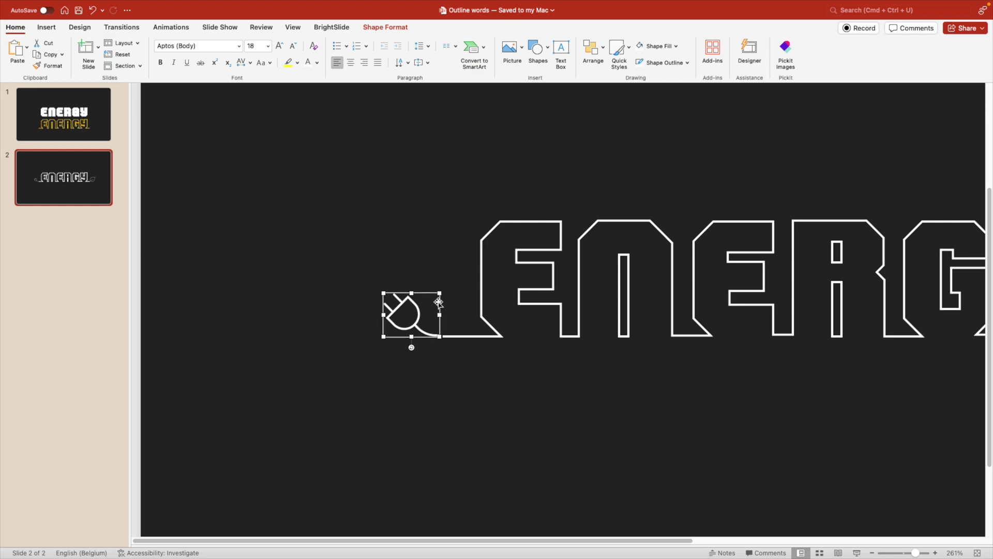
{"action": "left_click", "coordinate": [454, 350]}
{"action": "left_click_drag", "start_coordinate": [415, 329], "coordinate": [418, 329]}
{"action": "left_click", "coordinate": [476, 381]}
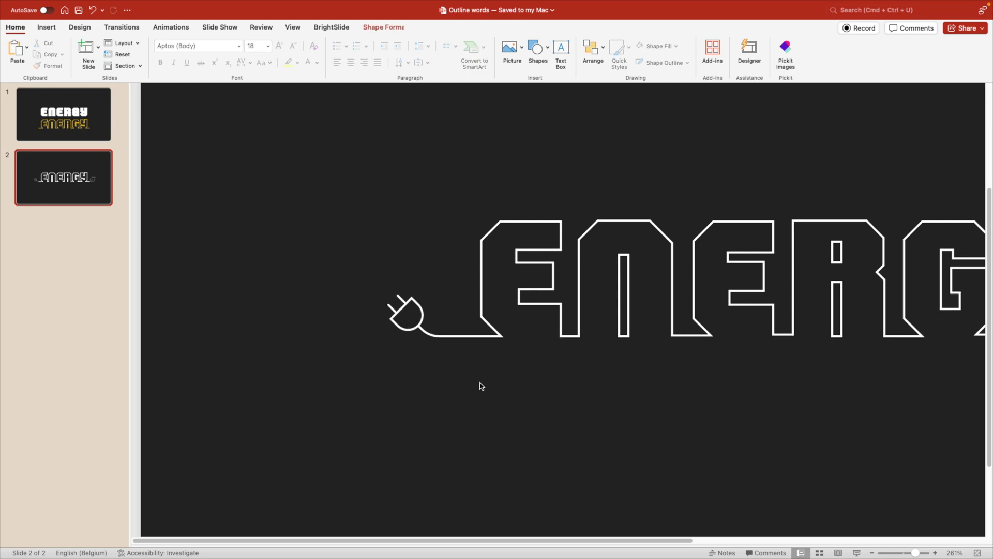
{"action": "scroll", "coordinate": [545, 408], "scroll_direction": "down", "scroll_amount": 3}
{"action": "scroll", "coordinate": [547, 410], "scroll_direction": "down", "scroll_amount": 2}
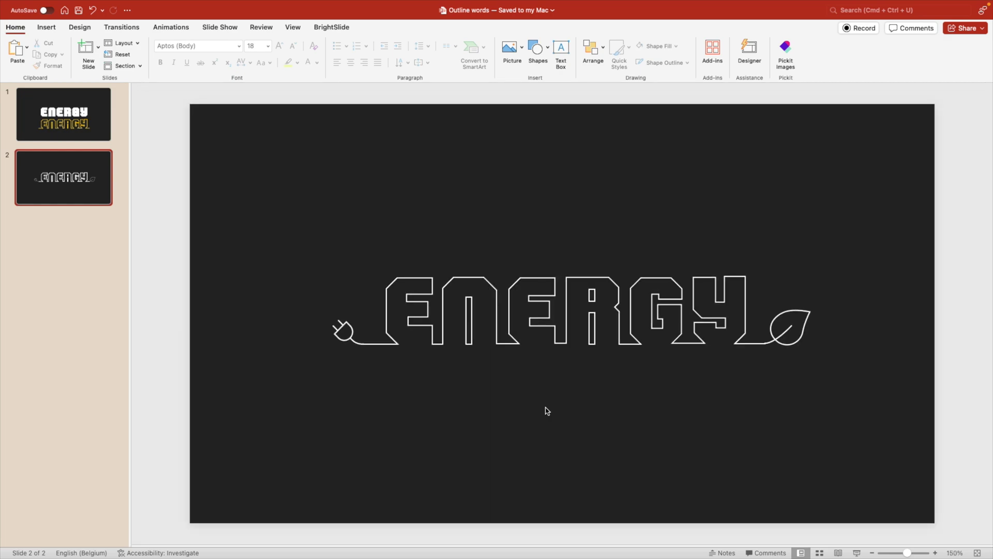
Step: Set the line width of the ENERGY outline and the inner bars of the N and R to 2 pt
{"action": "left_click", "coordinate": [622, 294]}
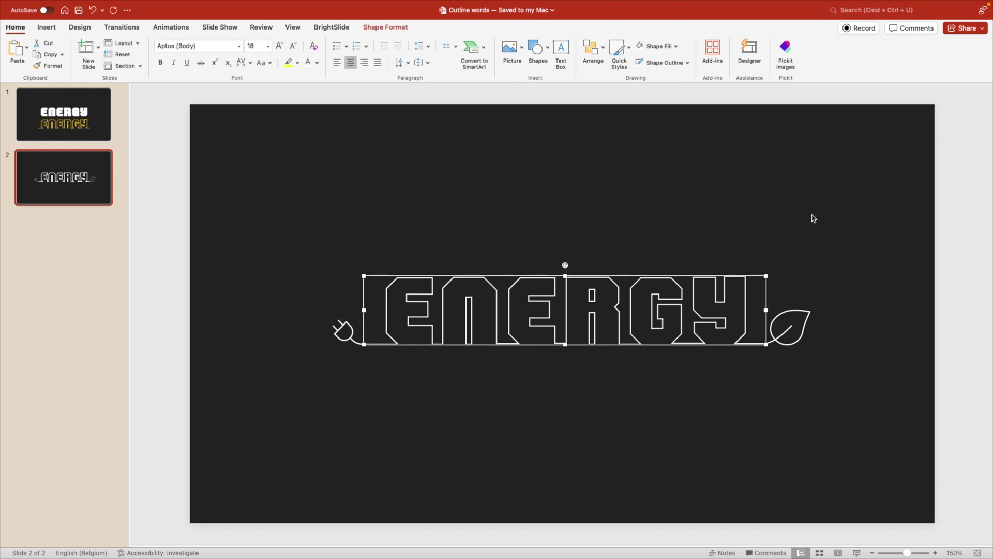
{"action": "left_click_drag", "start_coordinate": [804, 217], "coordinate": [366, 378]}
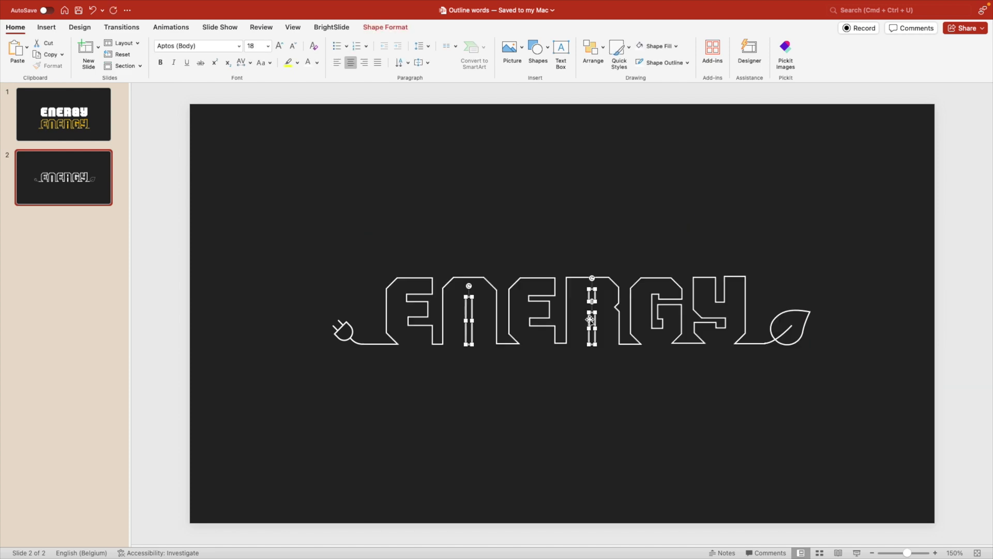
{"action": "left_click", "coordinate": [545, 300], "text": "shift"}
{"action": "right_click", "coordinate": [544, 301]}
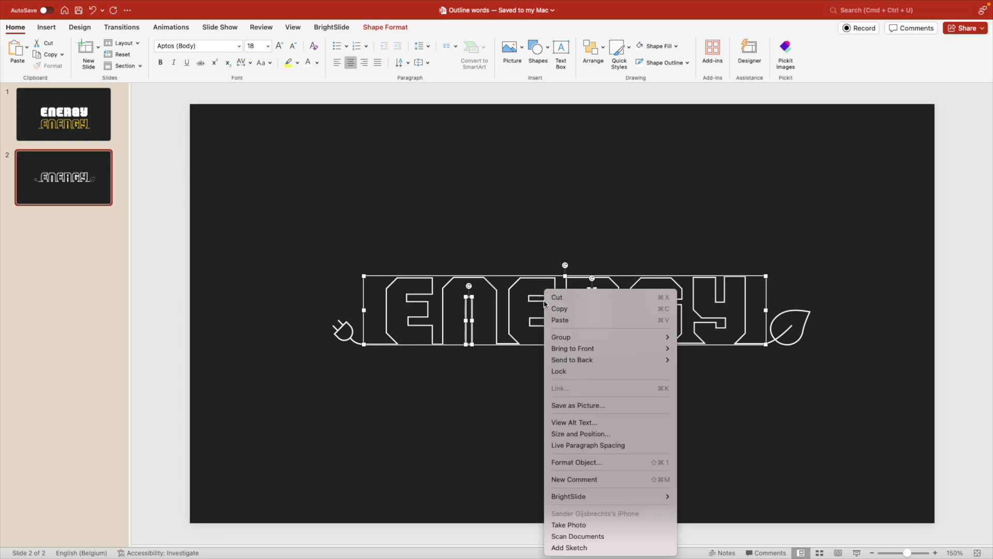
{"action": "left_click", "coordinate": [586, 464]}
{"action": "left_click", "coordinate": [980, 320]}
{"action": "left_click", "coordinate": [980, 321]}
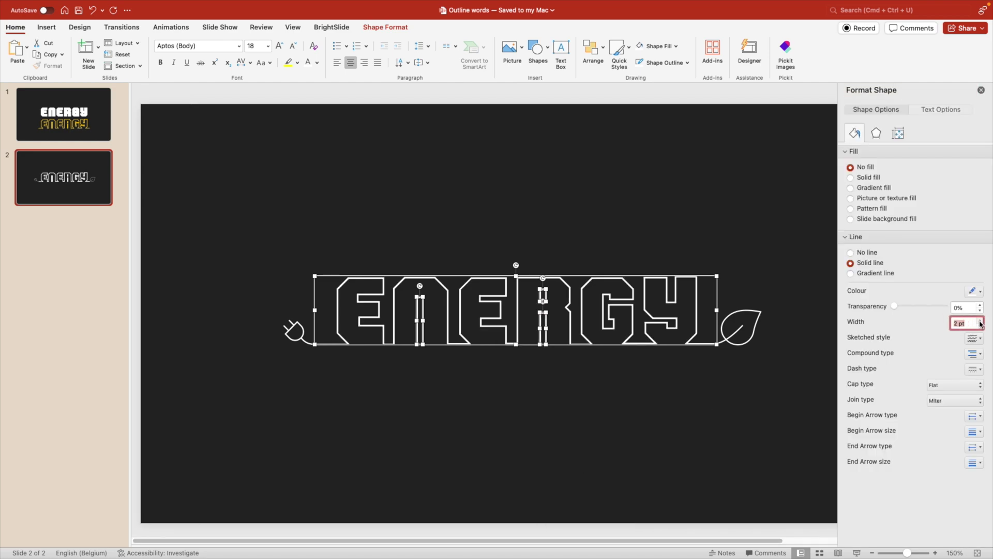
{"action": "left_click", "coordinate": [770, 406]}
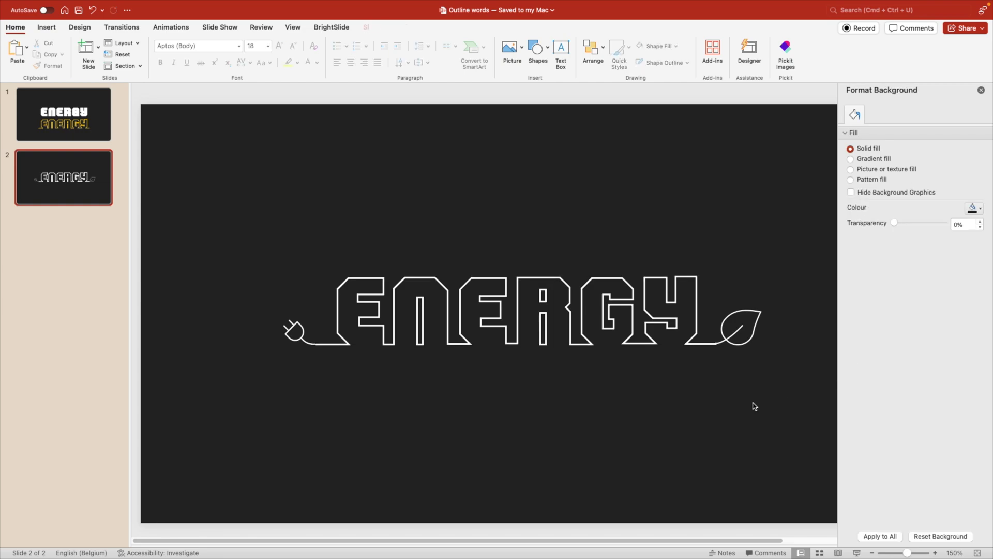
Step: Try a 4.75 pt line width on the ENERGY outline and its inner bars, and undo it
{"action": "left_click_drag", "start_coordinate": [279, 226], "coordinate": [731, 388]}
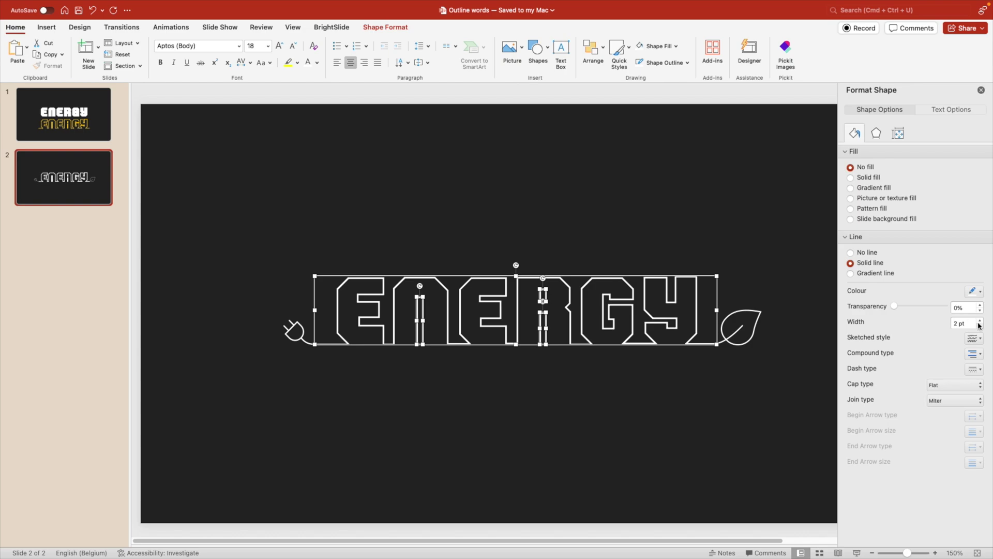
{"action": "left_click", "coordinate": [981, 321]}
{"action": "left_click", "coordinate": [981, 321]}
{"action": "left_click", "coordinate": [981, 320]}
{"action": "left_click", "coordinate": [981, 321]}
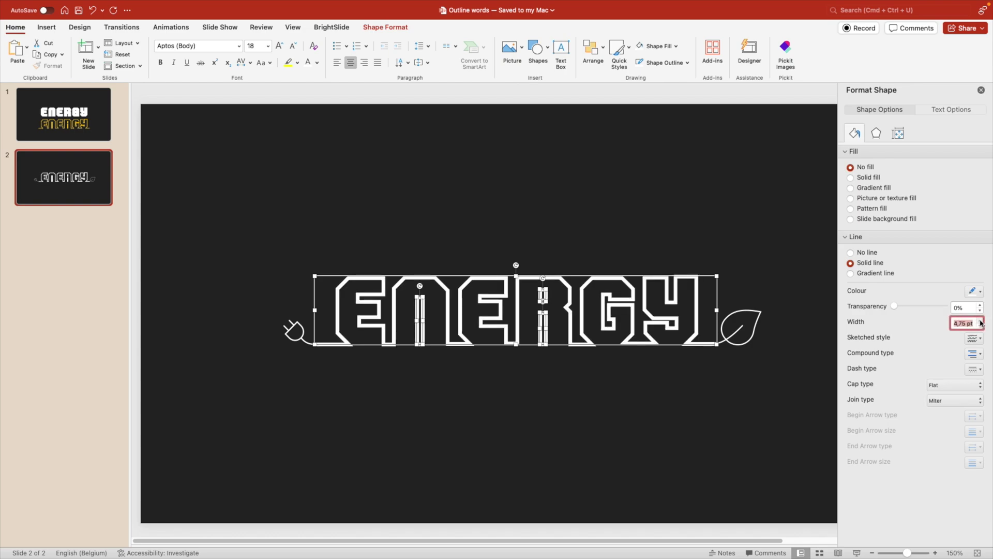
{"action": "left_click", "coordinate": [683, 435]}
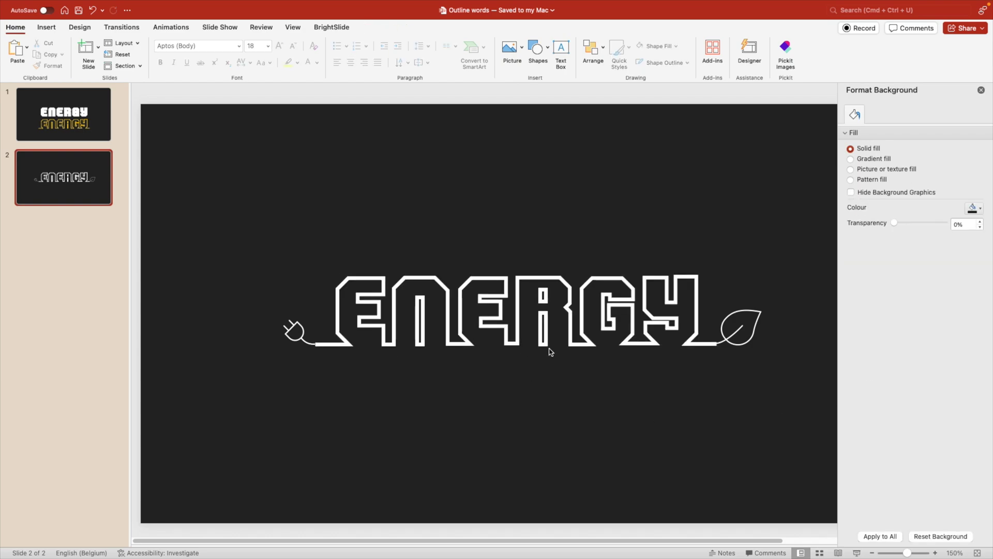
{"action": "key", "text": "super+z"}
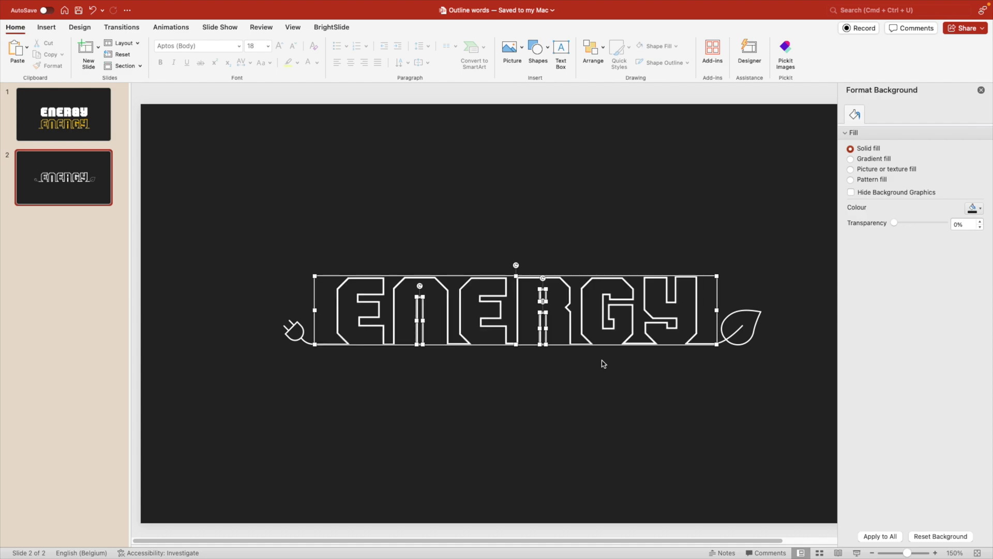
Step: Set the line width of the ENERGY outline and its inner bars to 3 pt
{"action": "double_click", "coordinate": [957, 323]}
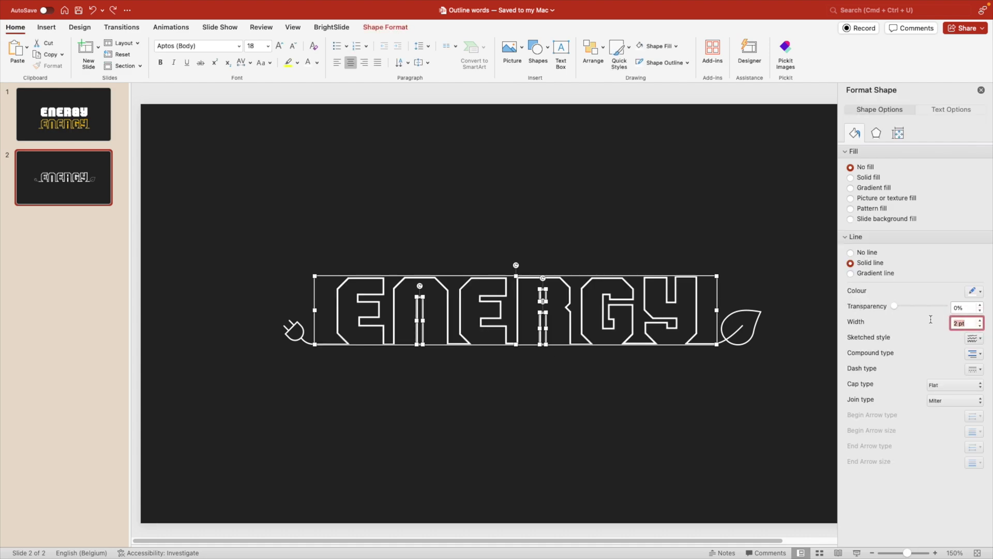
{"action": "type", "text": "3"}
{"action": "key", "text": "Return"}
{"action": "left_click", "coordinate": [721, 254]}
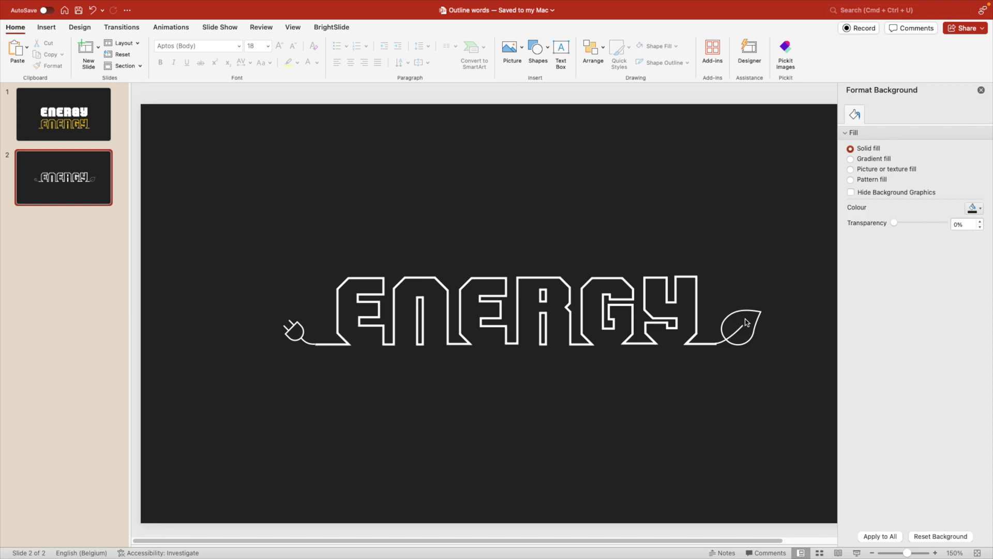
Step: Enlarge the leaf proportionally until its stroke matches the lettering, and realign its stem with the baseline after the Y
{"action": "left_click", "coordinate": [747, 315]}
{"action": "left_click_drag", "start_coordinate": [770, 305], "coordinate": [818, 271]}
{"action": "left_click_drag", "start_coordinate": [735, 331], "coordinate": [741, 340]}
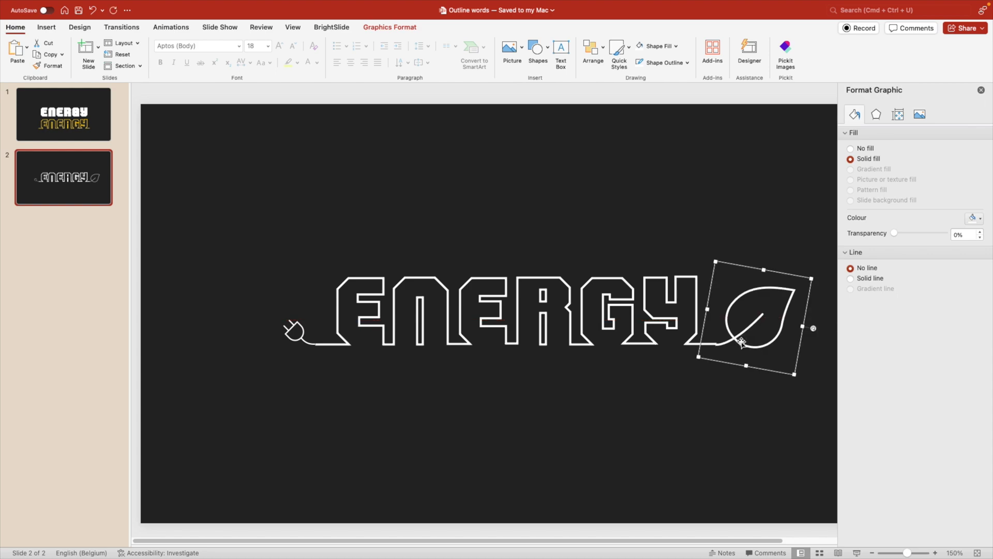
{"action": "left_click_drag", "start_coordinate": [810, 278], "coordinate": [804, 282]}
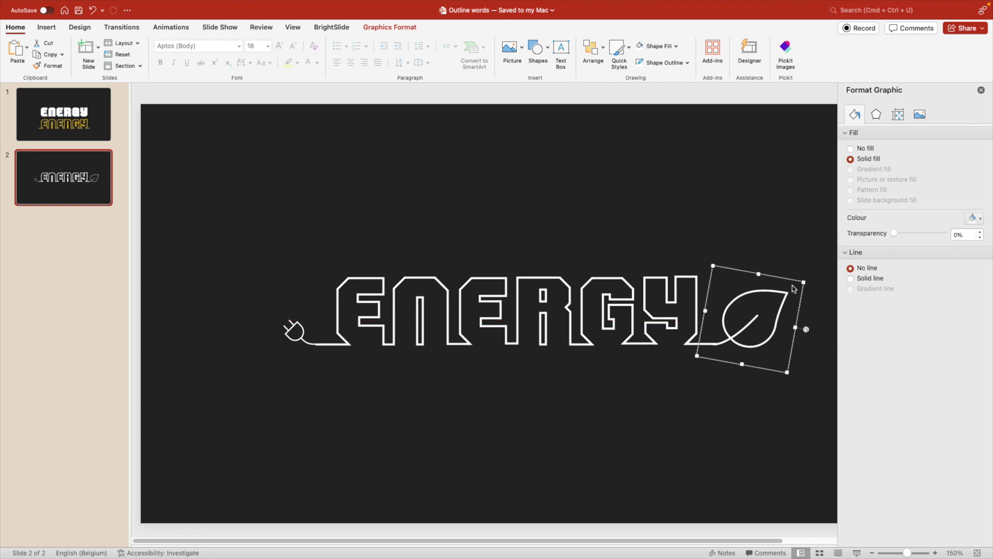
{"action": "key", "text": "Up"}
{"action": "key", "text": "Right"}
{"action": "key", "text": "Right"}
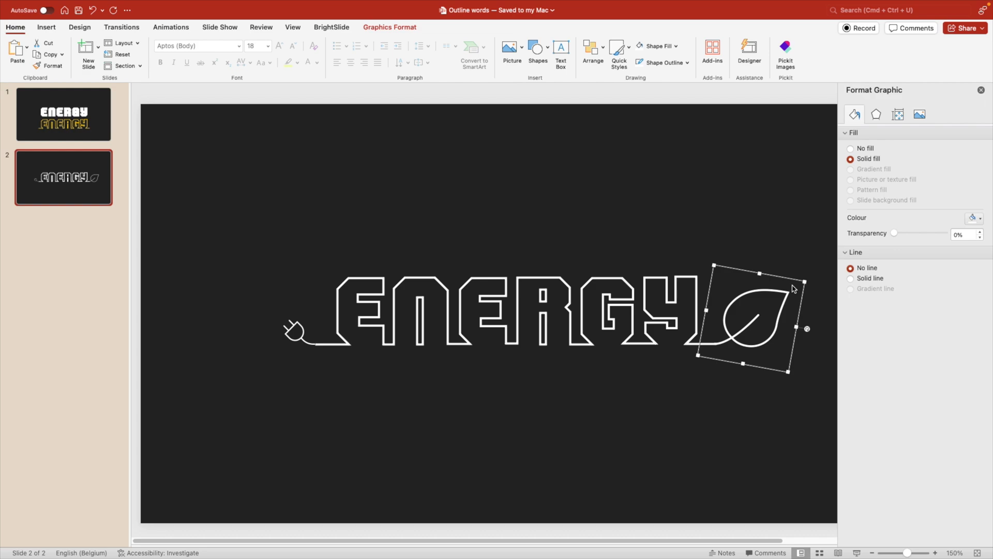
{"action": "left_click", "coordinate": [781, 410]}
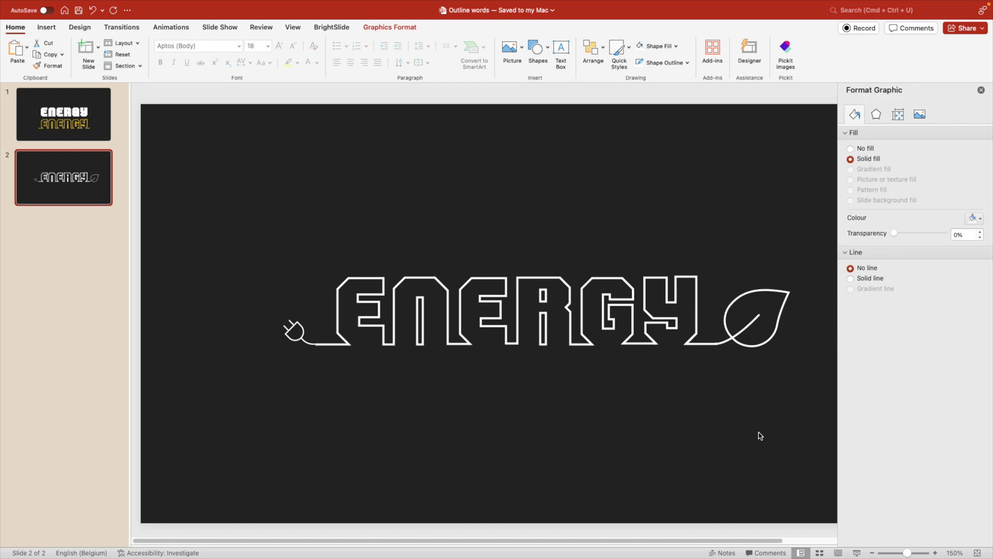
Step: Enlarge the plug to match the lettering's stroke, move it closer to the first E, and shift the leaf closer to the Y
{"action": "left_click", "coordinate": [300, 333]}
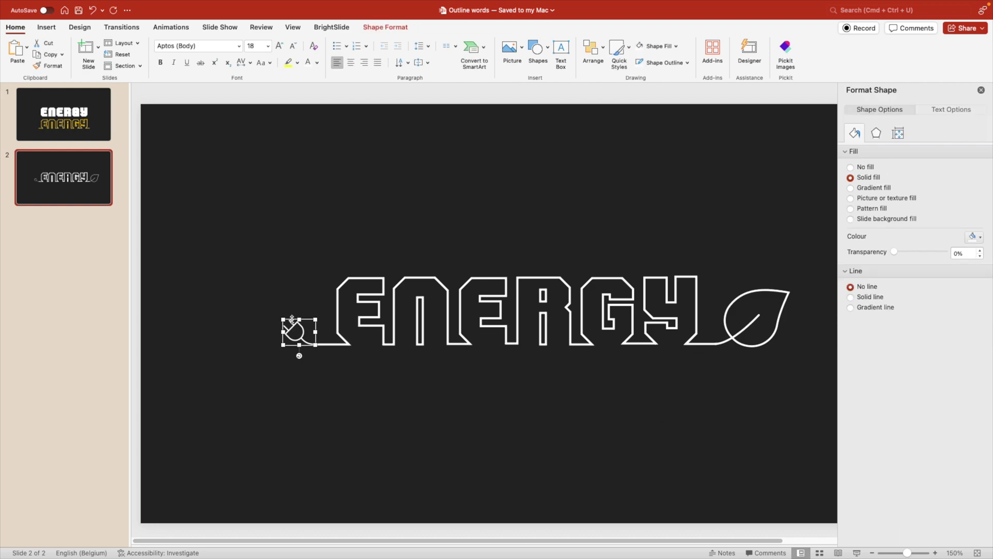
{"action": "left_click_drag", "start_coordinate": [284, 320], "coordinate": [266, 307]}
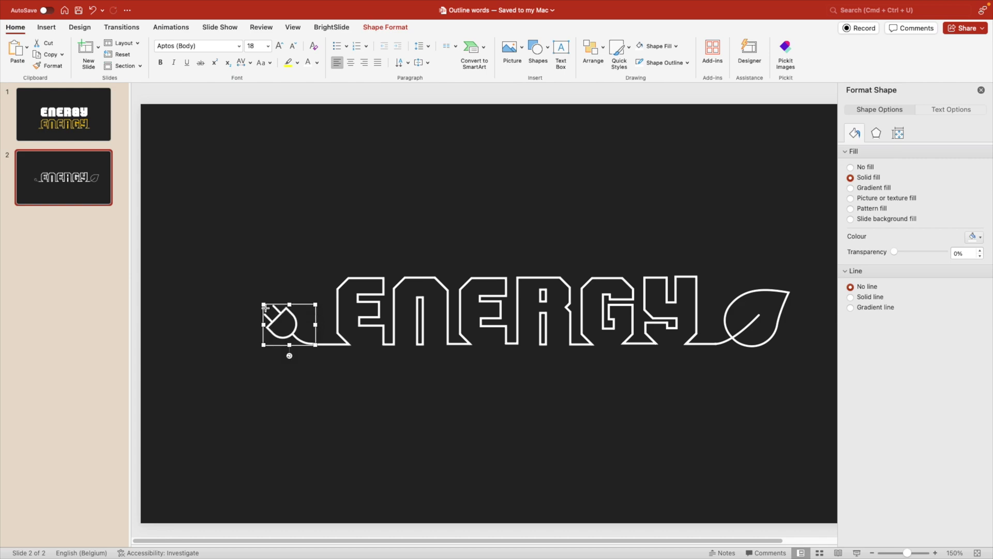
{"action": "key", "text": "Right"}
{"action": "key", "text": "Right"}
{"action": "key", "text": "Right"}
{"action": "key", "text": "Right"}
{"action": "key", "text": "Right"}
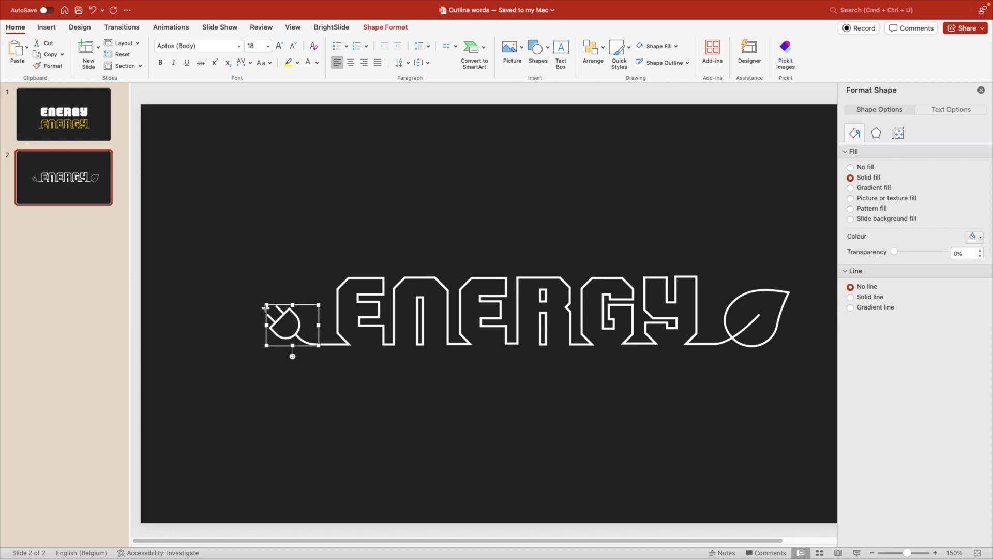
{"action": "left_click", "coordinate": [319, 360]}
{"action": "left_click_drag", "start_coordinate": [301, 336], "coordinate": [317, 332]}
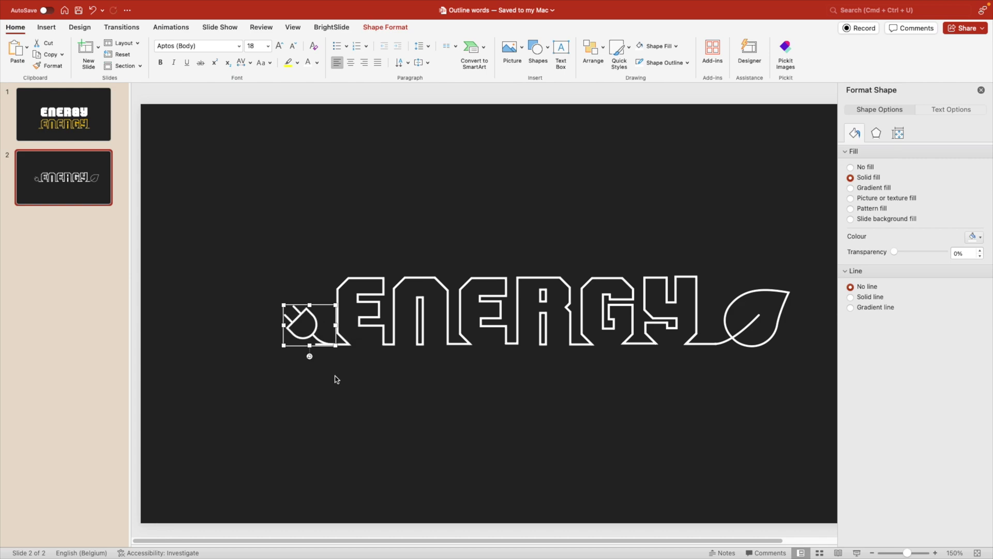
{"action": "left_click", "coordinate": [351, 389]}
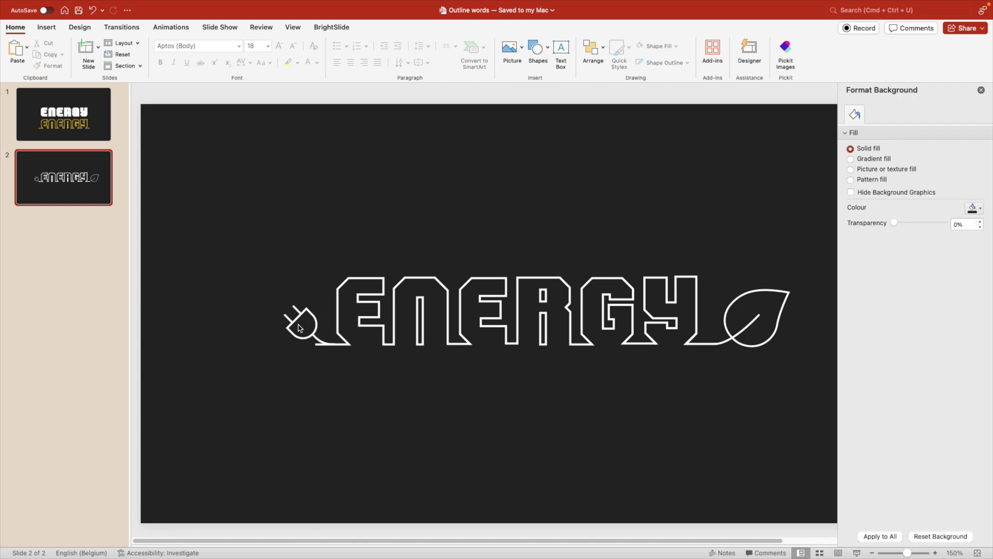
{"action": "left_click", "coordinate": [759, 338]}
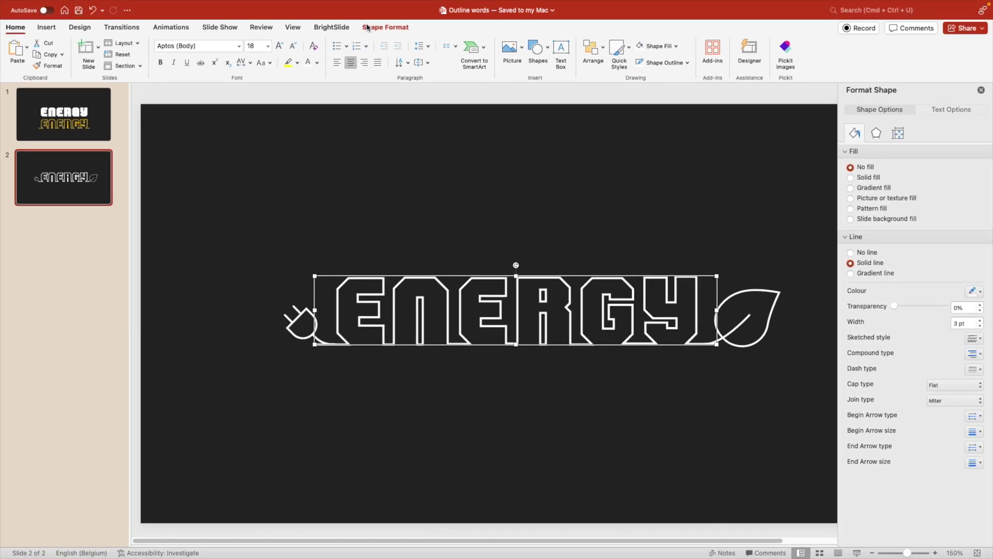
Step: Edit the points of the ENERGY outline and pull the baseline's starting point in to the end of the plug cable
{"action": "left_click", "coordinate": [367, 27]}
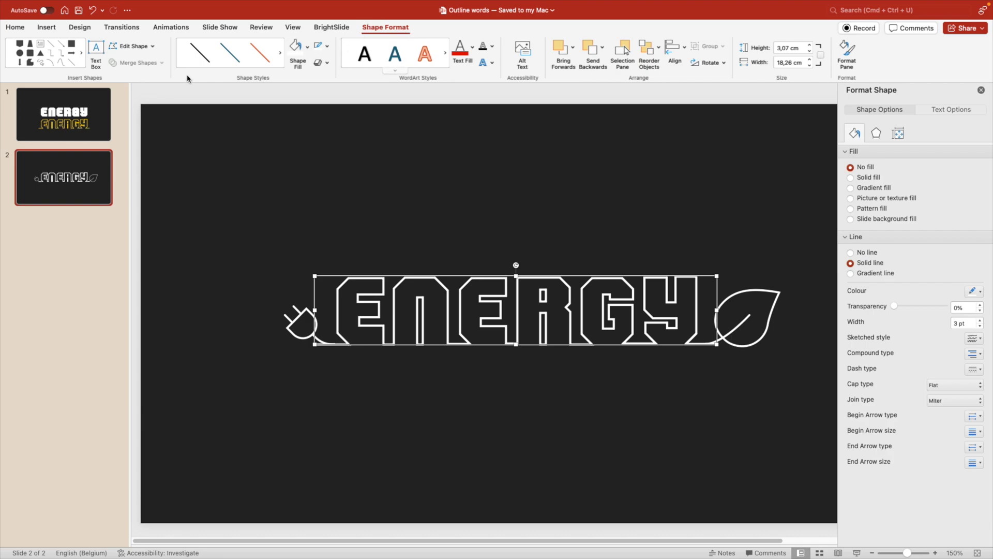
{"action": "left_click", "coordinate": [137, 47]}
{"action": "left_click", "coordinate": [143, 79]}
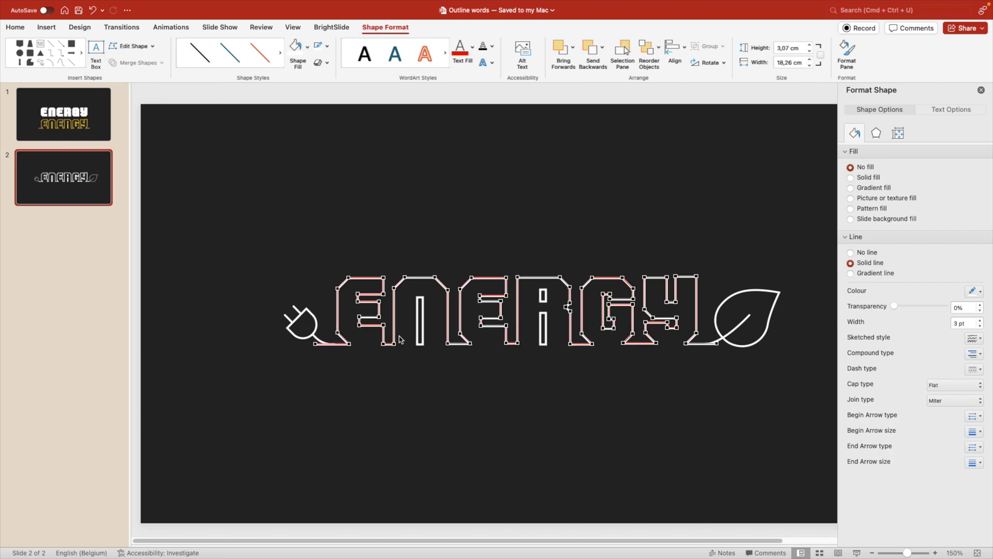
{"action": "scroll", "coordinate": [304, 352], "scroll_direction": "up", "scroll_amount": 5}
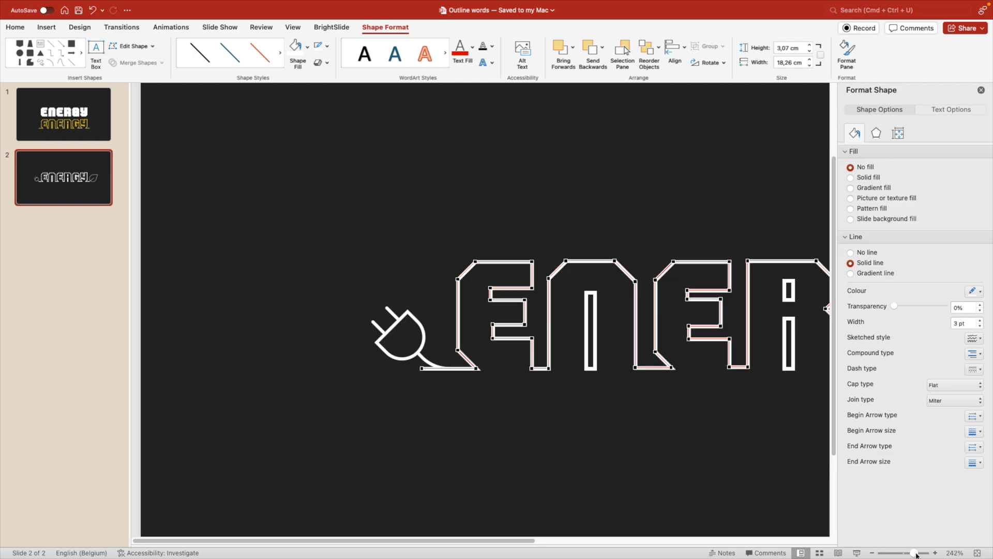
{"action": "left_click_drag", "start_coordinate": [421, 369], "coordinate": [448, 369]}
{"action": "left_click", "coordinate": [487, 403]}
Step: Pull the starting point of the ENERGY outline's baseline in to the end of the plug cable
{"action": "left_click", "coordinate": [450, 368]}
{"action": "left_click", "coordinate": [461, 369]}
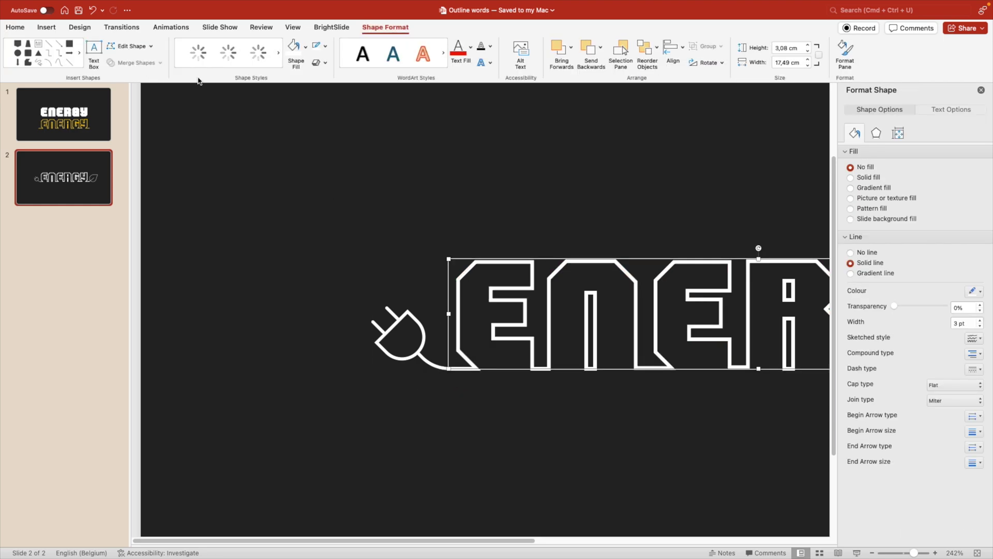
Step: Try to shorten the baseline before the first E by adding a point and deleting the outline's starting point
{"action": "left_click", "coordinate": [131, 46]}
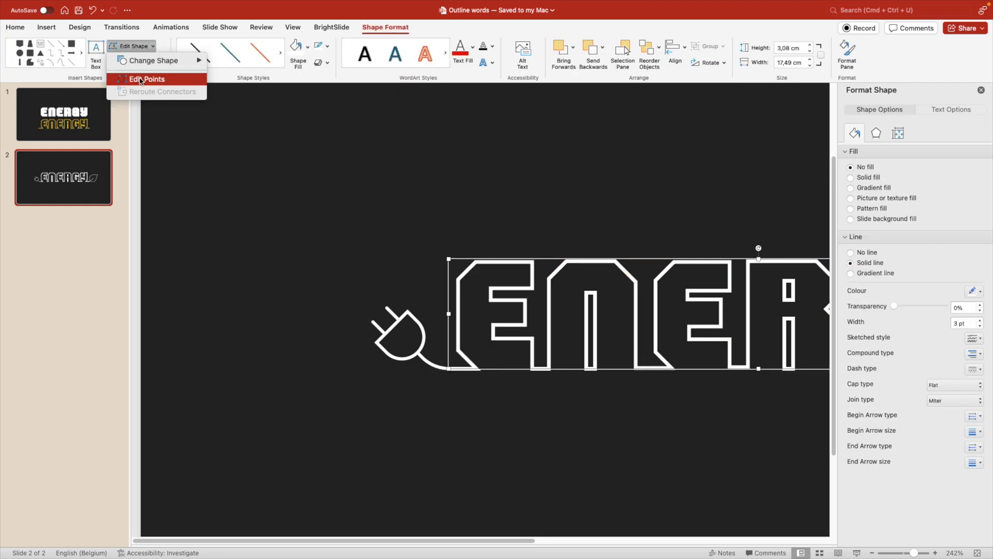
{"action": "left_click", "coordinate": [141, 79]}
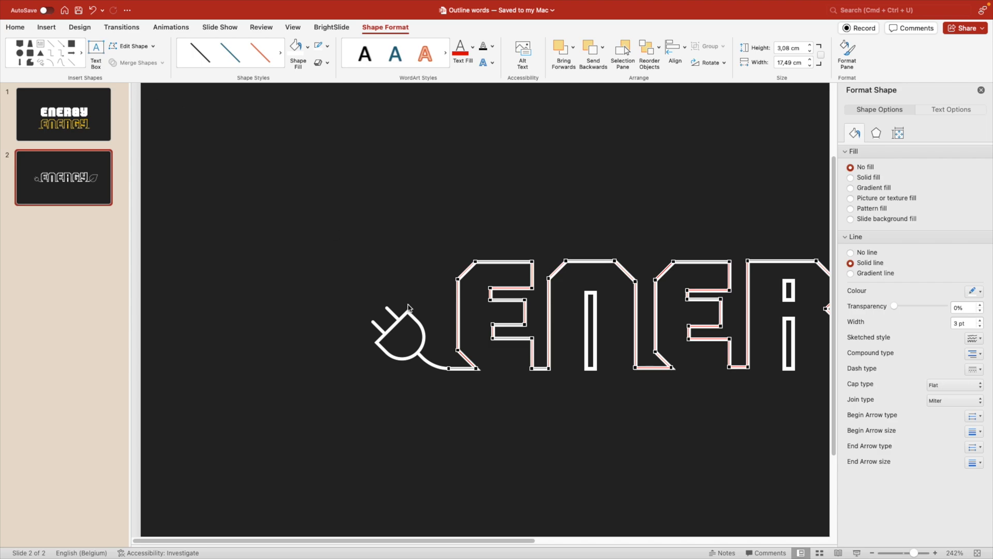
{"action": "right_click", "coordinate": [461, 369]}
{"action": "right_click", "coordinate": [462, 368]}
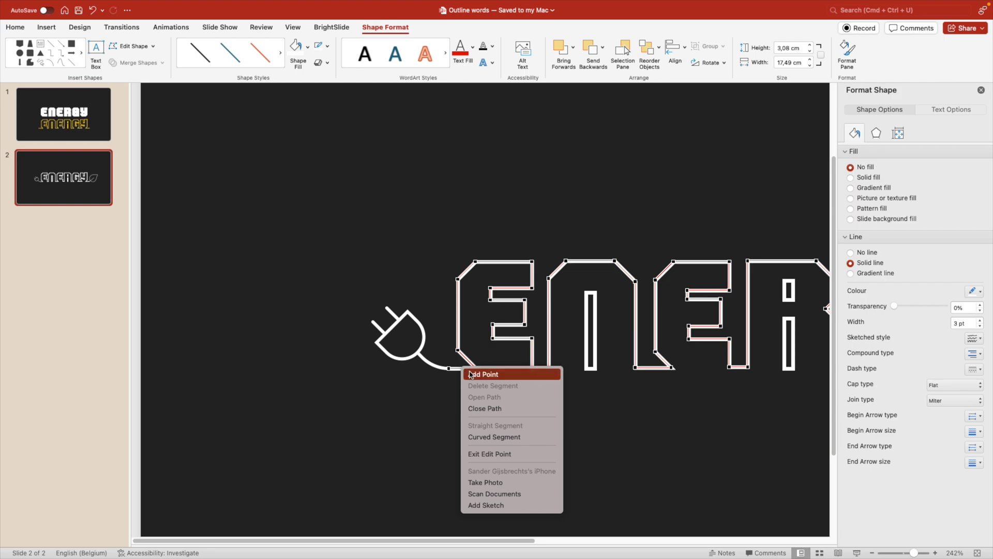
{"action": "left_click", "coordinate": [468, 375]}
{"action": "right_click", "coordinate": [448, 369]}
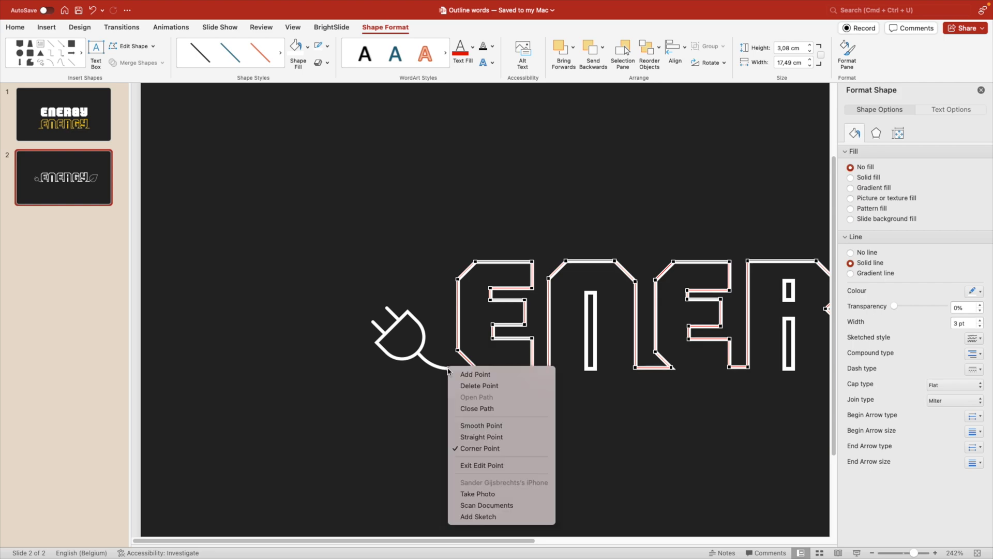
{"action": "left_click", "coordinate": [479, 385]}
{"action": "left_click", "coordinate": [532, 405]}
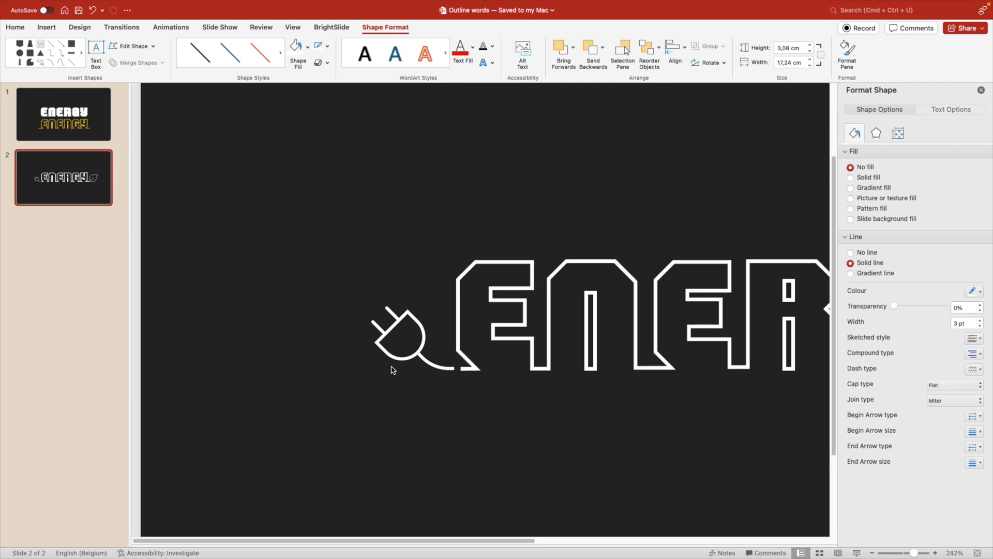
{"action": "key", "text": "super+z"}
{"action": "key", "text": "super+z"}
{"action": "left_click", "coordinate": [498, 405]}
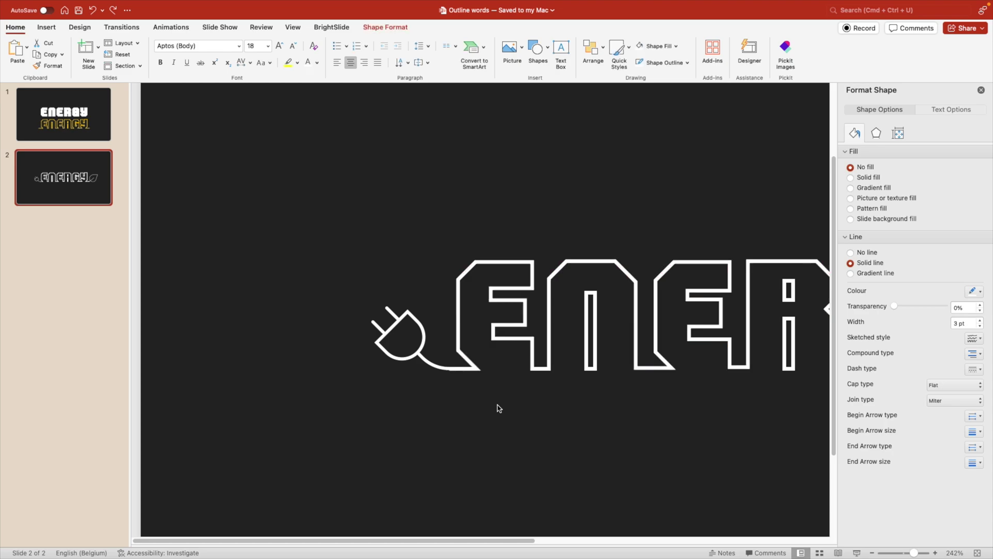
Step: Add a point on the ENERGY outline's baseline after the Y and delete the end point overlapping the leaf stem
{"action": "left_click", "coordinate": [418, 354]}
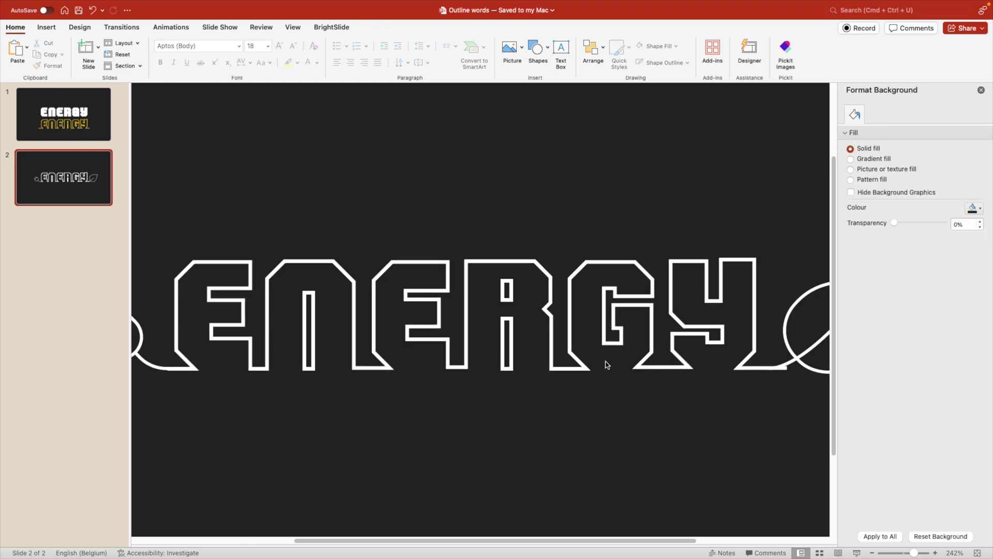
{"action": "scroll", "coordinate": [607, 365], "scroll_direction": "right", "scroll_amount": 4}
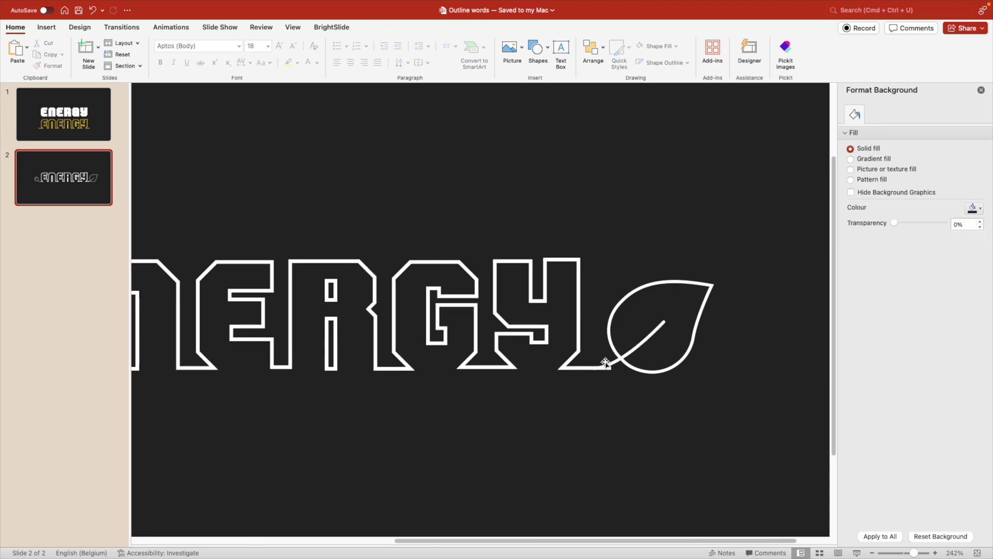
{"action": "left_click", "coordinate": [585, 369]}
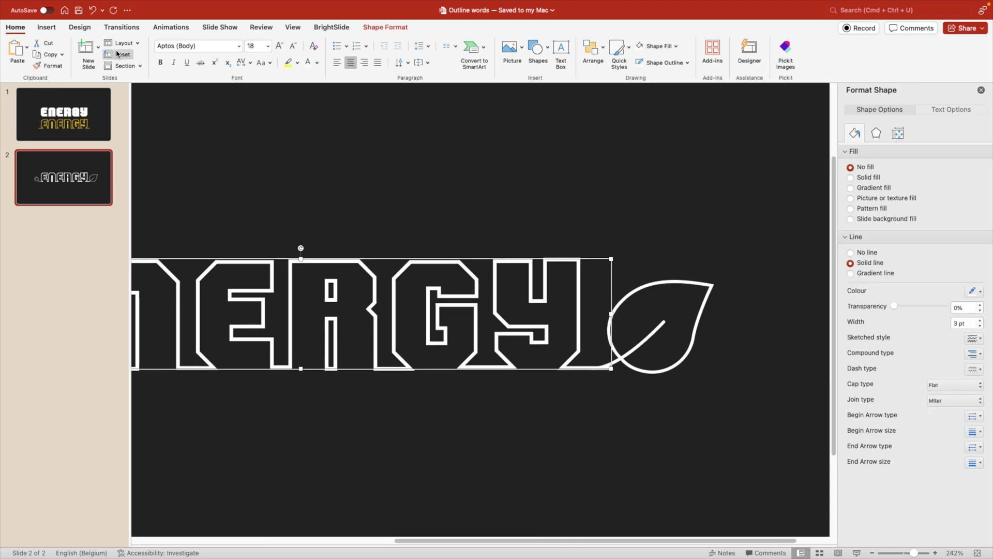
{"action": "left_click", "coordinate": [380, 26]}
{"action": "left_click", "coordinate": [132, 46]}
{"action": "left_click", "coordinate": [144, 80]}
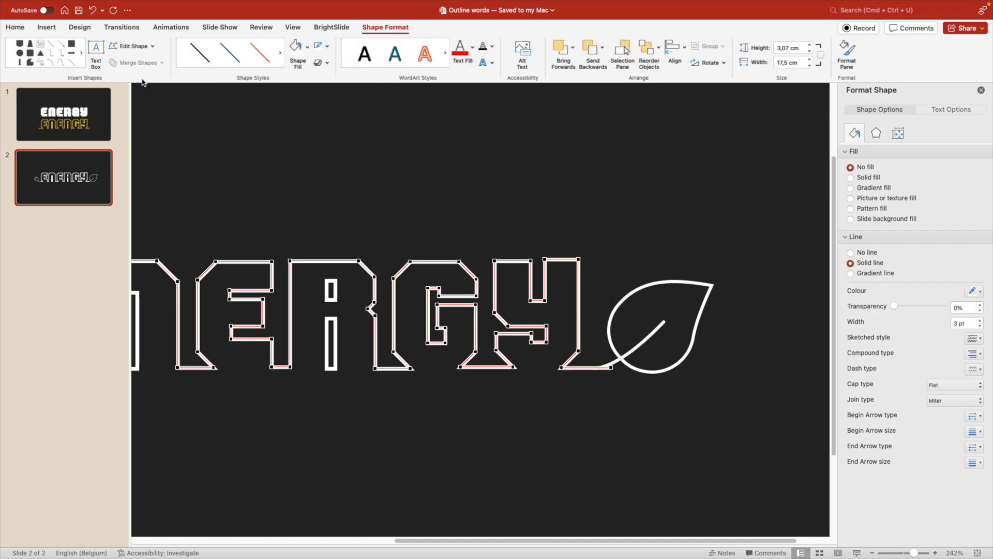
{"action": "right_click", "coordinate": [593, 368]}
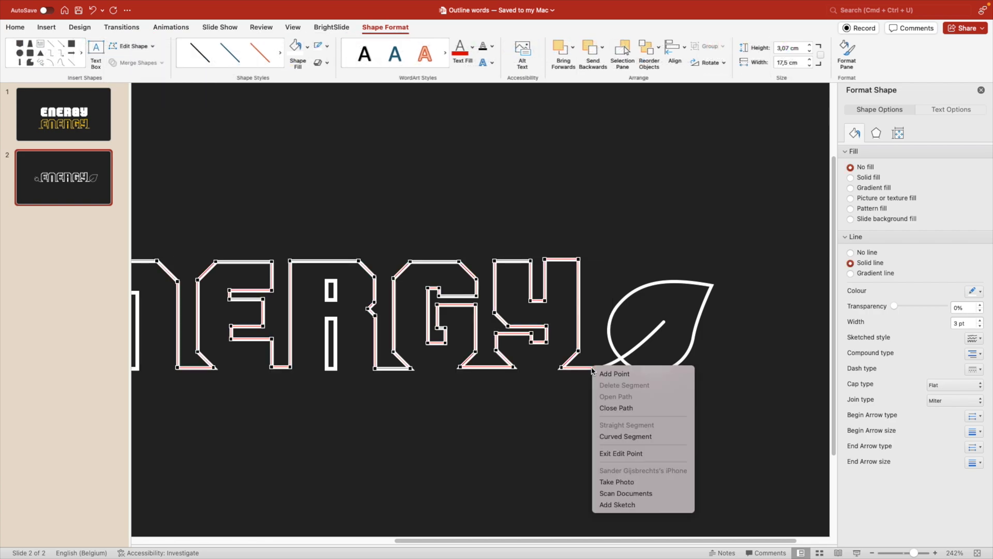
{"action": "left_click", "coordinate": [605, 375]}
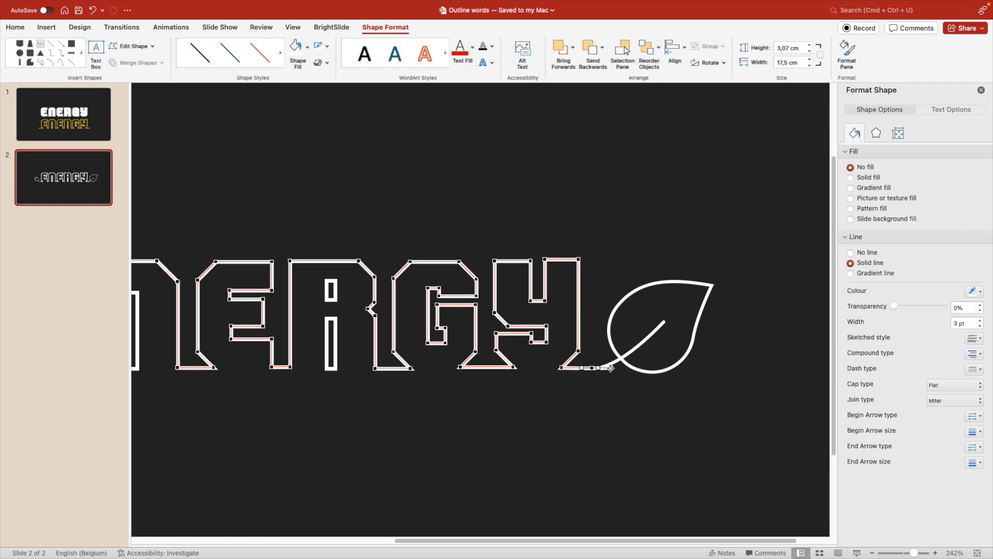
{"action": "right_click", "coordinate": [611, 368]}
{"action": "left_click", "coordinate": [628, 383]}
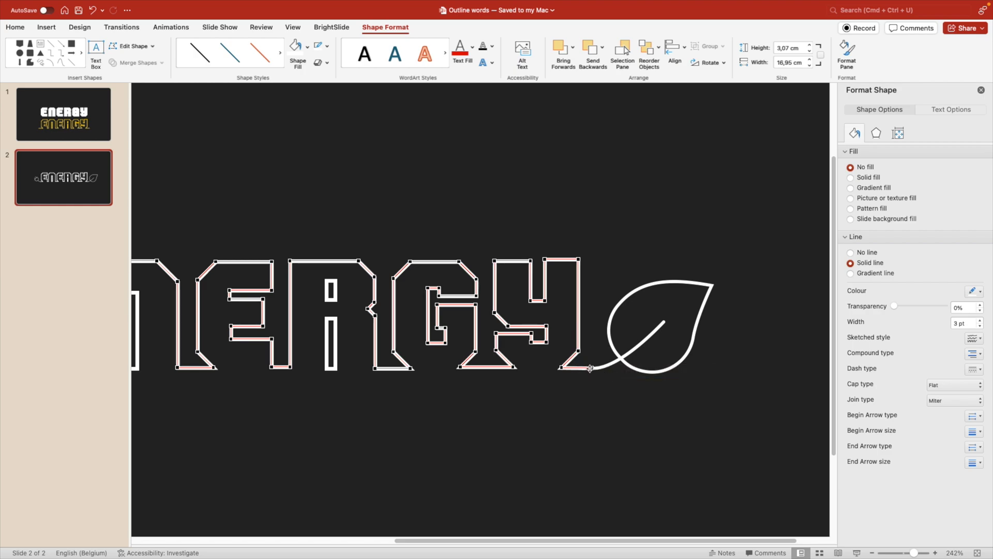
{"action": "mouse_move", "coordinate": [590, 368]}
{"action": "left_mouse_down"}
{"action": "mouse_move", "coordinate": [601, 349]}
{"action": "mouse_move", "coordinate": [602, 359]}
{"action": "left_mouse_up"}
{"action": "key", "text": "super+z"}
{"action": "left_click", "coordinate": [326, 202]}
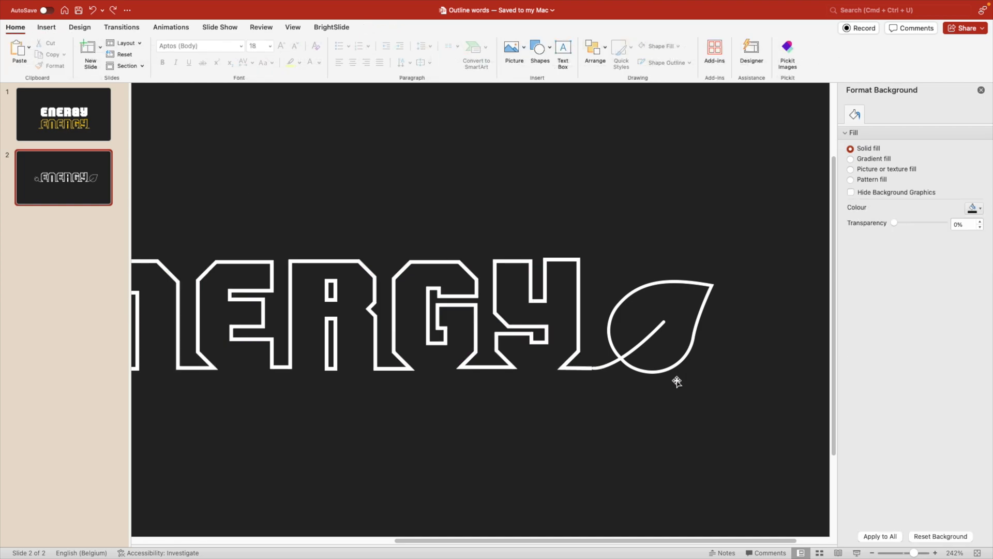
Step: Enlarge the leaf slightly and realign its stem with the end of the baseline after the Y
{"action": "left_click", "coordinate": [736, 274]}
{"action": "left_click_drag", "start_coordinate": [738, 268], "coordinate": [751, 265]}
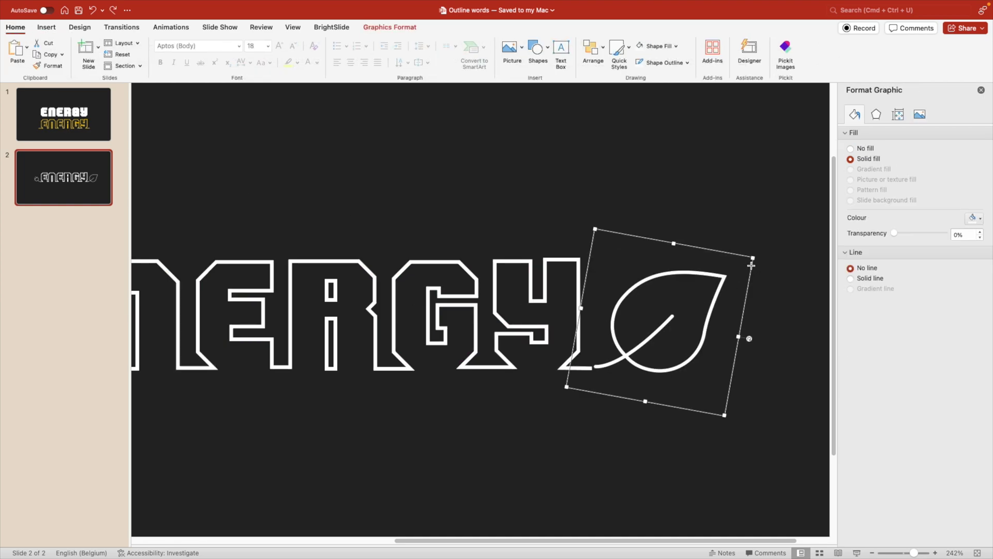
{"action": "left_click_drag", "start_coordinate": [713, 307], "coordinate": [706, 311]}
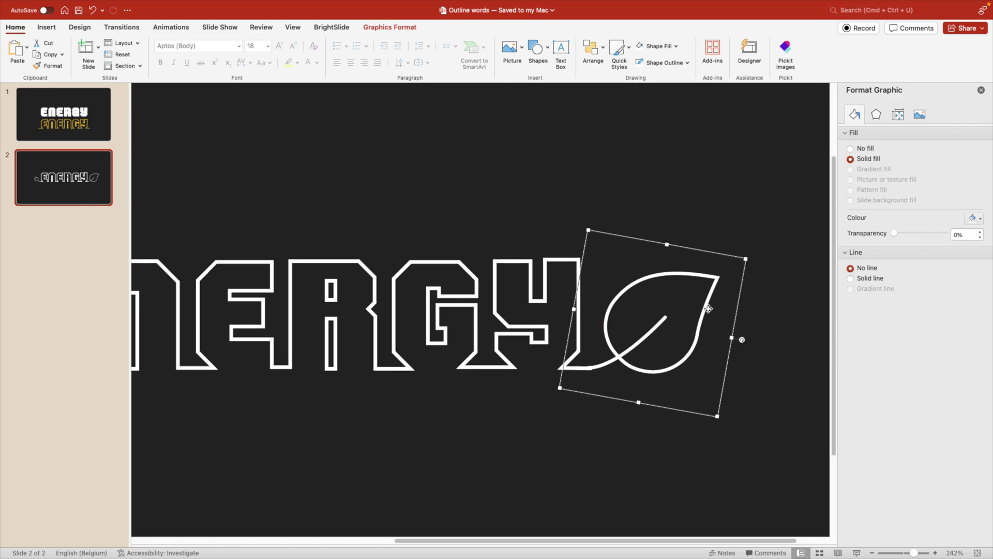
{"action": "left_click", "coordinate": [624, 463]}
{"action": "left_click", "coordinate": [557, 402]}
Step: Enlarge the plug slightly, keeping its cable joined to the start of the baseline
{"action": "scroll", "coordinate": [489, 418], "scroll_direction": "down", "scroll_amount": 5}
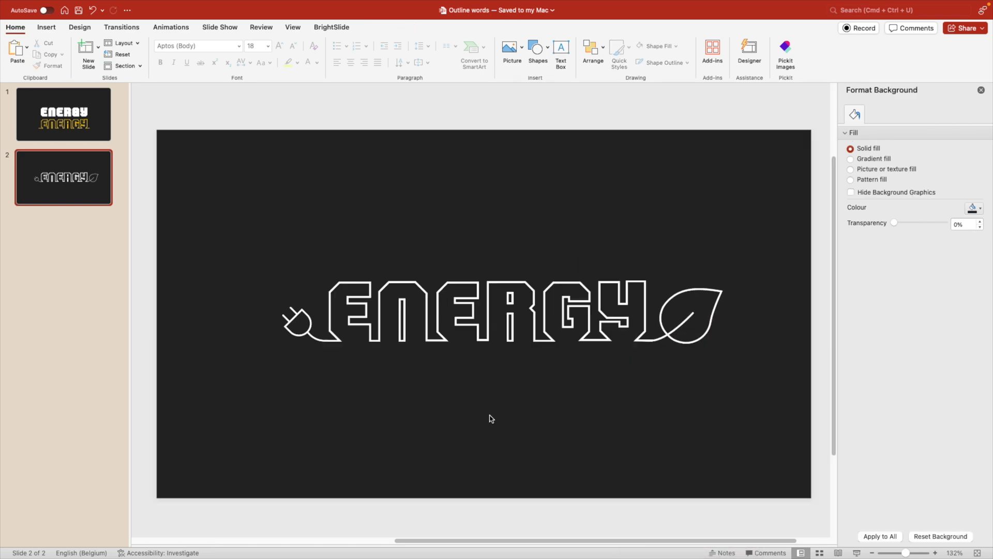
{"action": "left_click", "coordinate": [306, 329]}
{"action": "left_click_drag", "start_coordinate": [286, 306], "coordinate": [277, 302]}
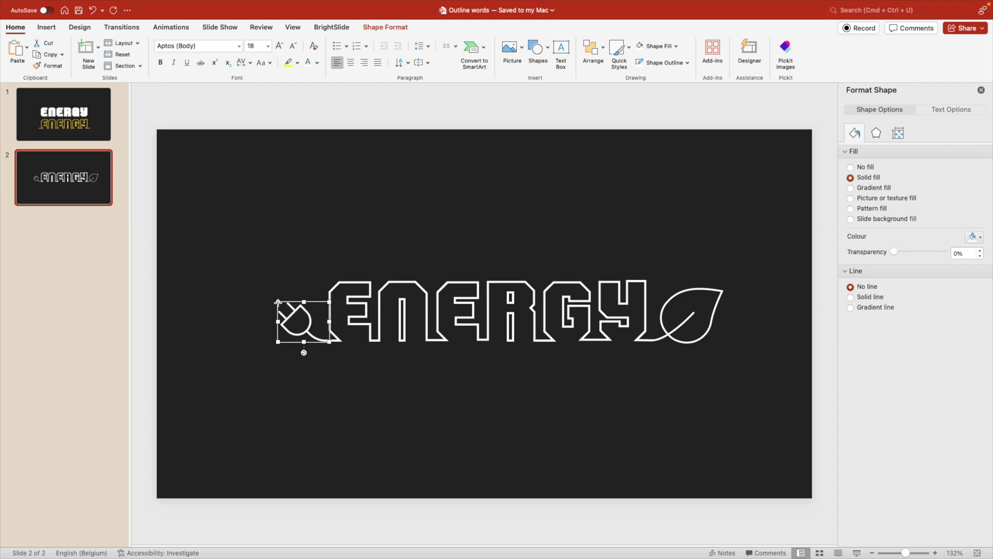
{"action": "left_click", "coordinate": [393, 360]}
Step: Group the plug, the lettering and the leaf, and scale the group down
{"action": "scroll", "coordinate": [727, 317], "scroll_direction": "down", "scroll_amount": 3}
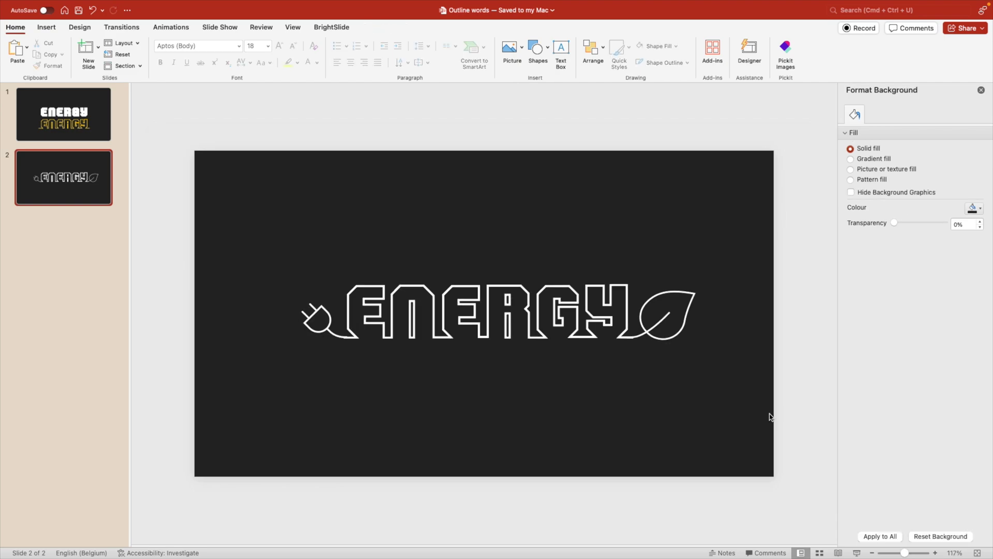
{"action": "left_click_drag", "start_coordinate": [775, 415], "coordinate": [213, 205]}
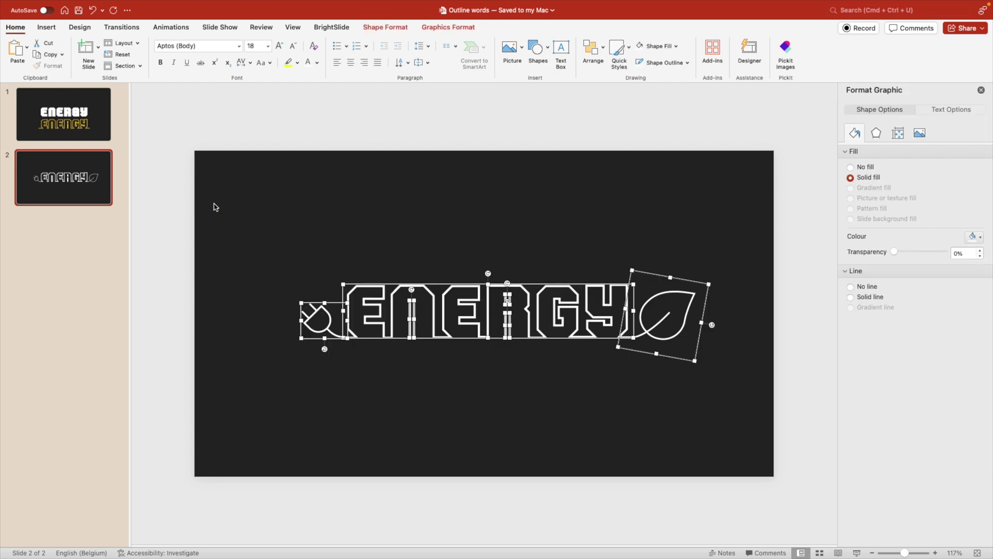
{"action": "key", "text": "super+alt+g"}
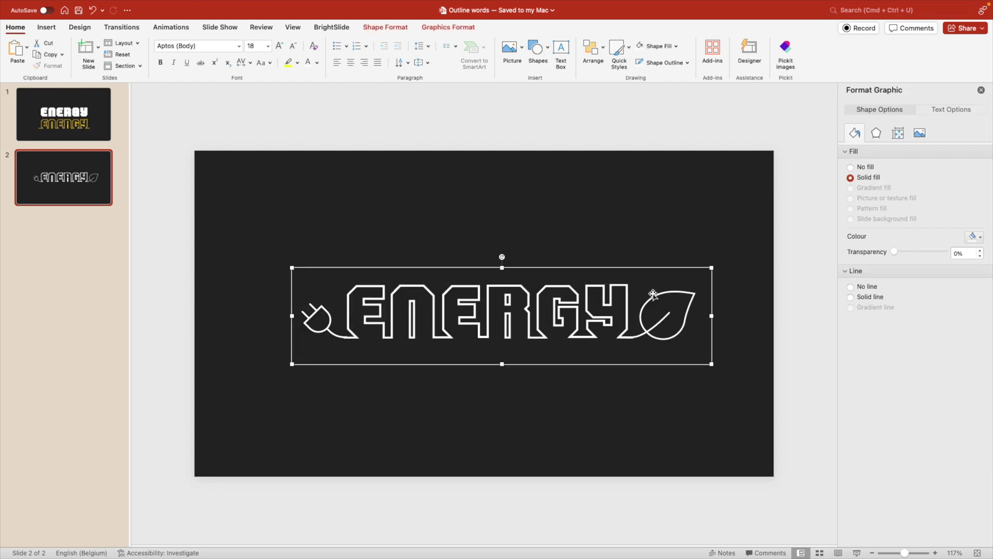
{"action": "left_click_drag", "start_coordinate": [654, 294], "coordinate": [622, 266]}
{"action": "left_click_drag", "start_coordinate": [713, 236], "coordinate": [538, 270]}
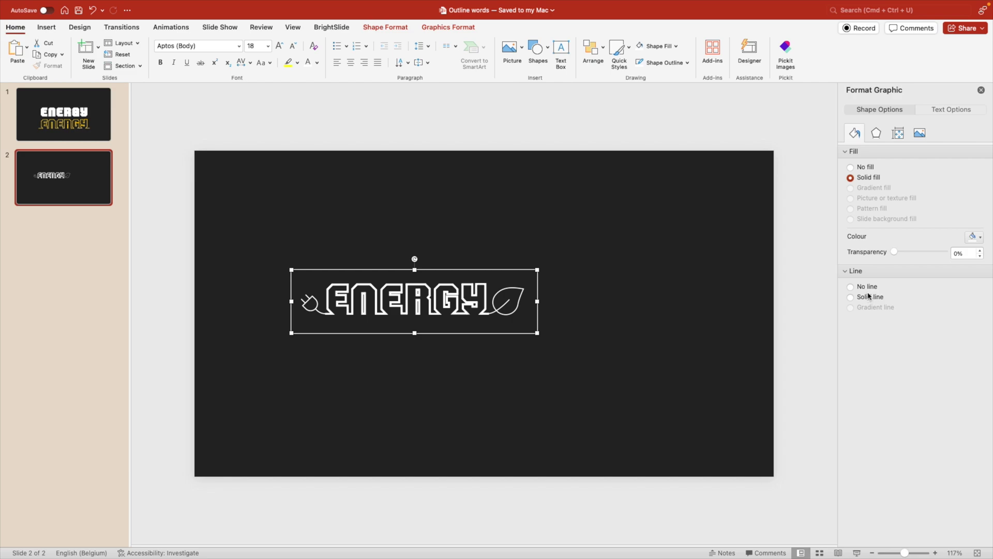
Step: Ungroup the scaled-down artwork and reduce the line width of the ENERGY outline and its inner bars
{"action": "left_click", "coordinate": [504, 365]}
{"action": "left_click", "coordinate": [475, 304]}
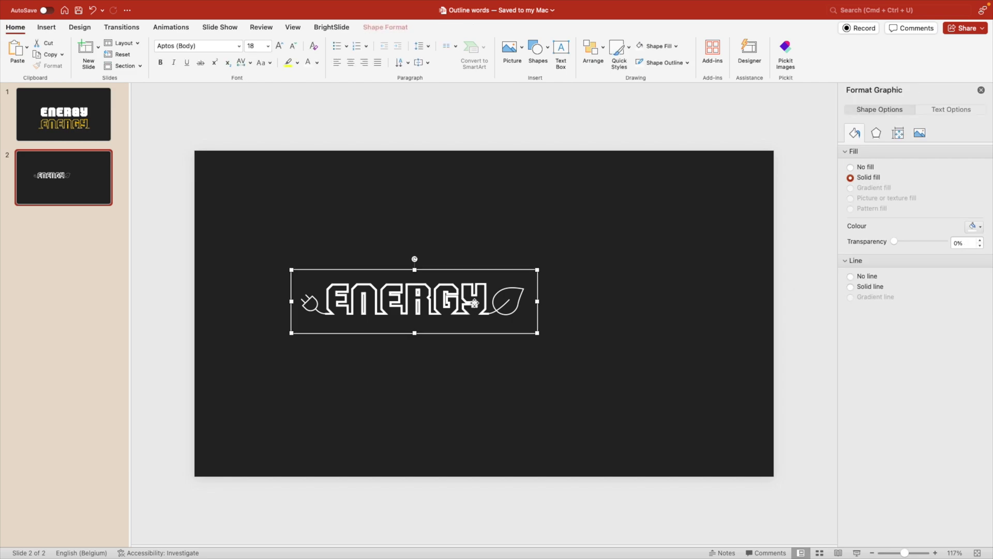
{"action": "key", "text": "alt+shift+super+g"}
{"action": "left_click", "coordinate": [471, 327]}
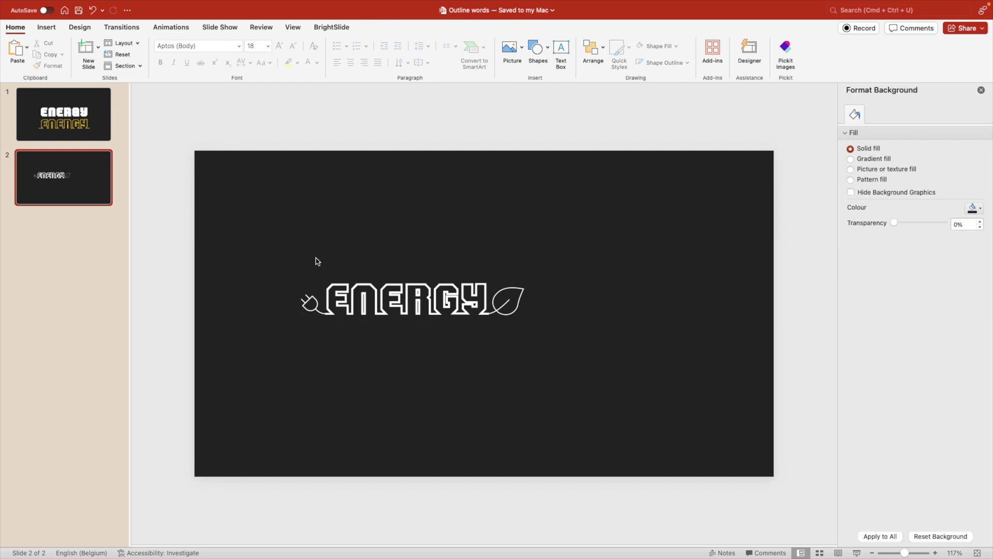
{"action": "left_click_drag", "start_coordinate": [315, 257], "coordinate": [506, 348]}
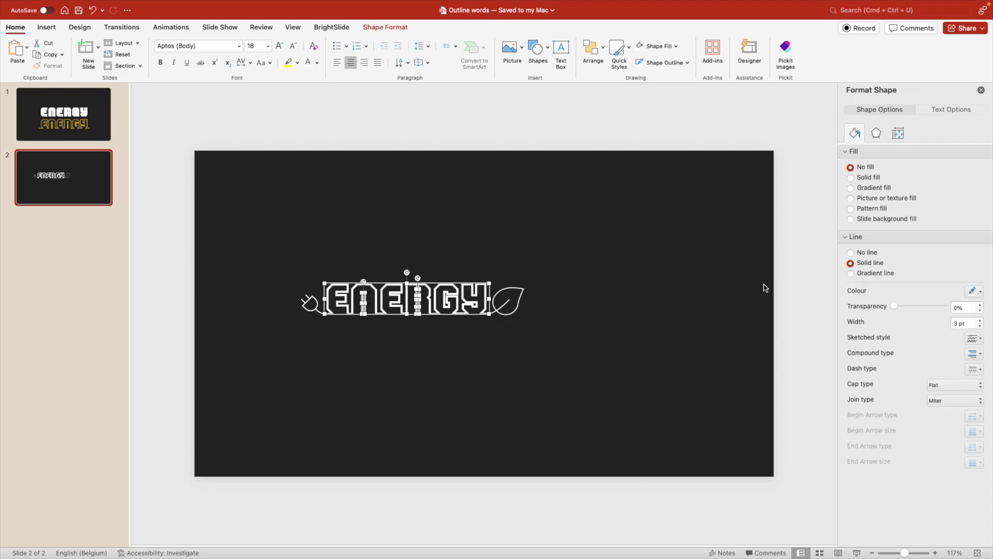
{"action": "left_click", "coordinate": [979, 326]}
{"action": "left_click", "coordinate": [528, 346]}
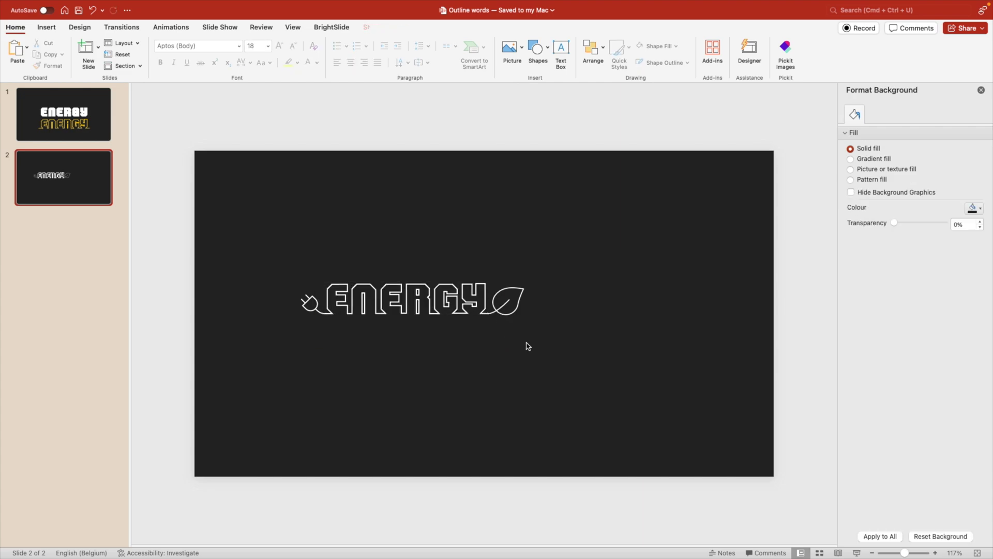
Step: Undo the line width change, the ungrouping, the scaling and the grouping of the wordmark
{"action": "key", "text": "super+z"}
{"action": "key", "text": "super+z"}
{"action": "key", "text": "super+z"}
{"action": "key", "text": "super+z"}
{"action": "key", "text": "super+z"}
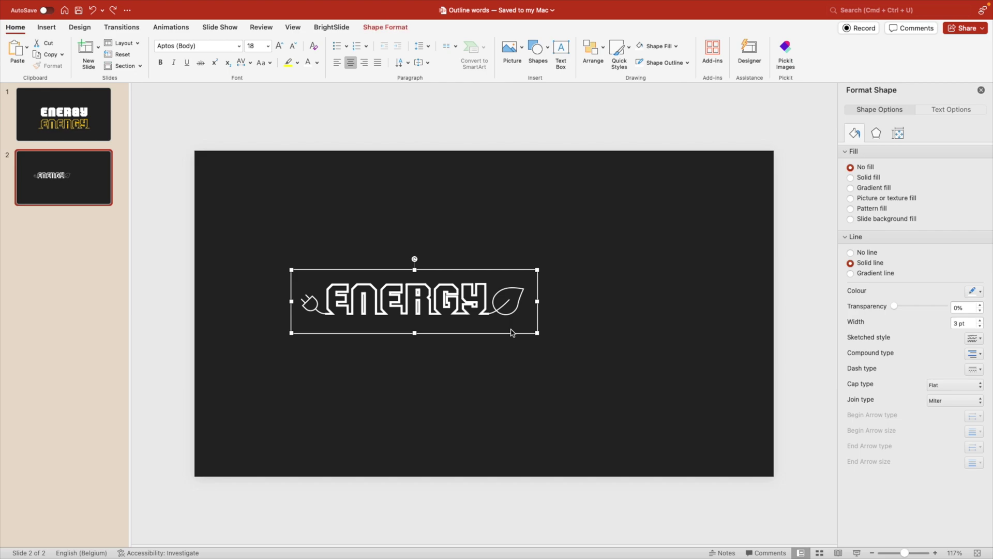
{"action": "key", "text": "super+z"}
{"action": "left_click", "coordinate": [651, 396]}
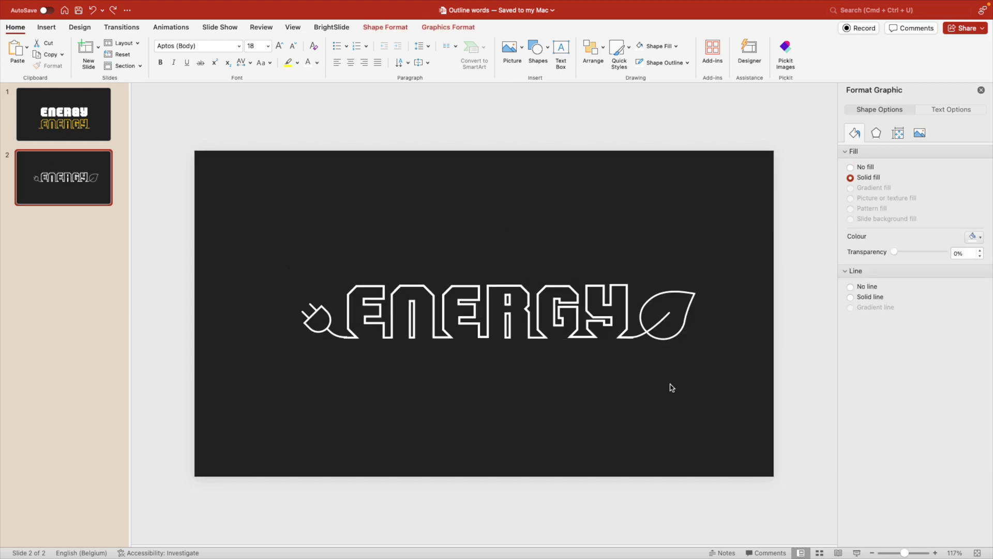
Step: Copy the plug, the lettering and the leaf together, and duplicate slide 2
{"action": "scroll", "coordinate": [673, 311], "scroll_direction": "up", "scroll_amount": 2}
{"action": "left_click_drag", "start_coordinate": [754, 207], "coordinate": [224, 430]}
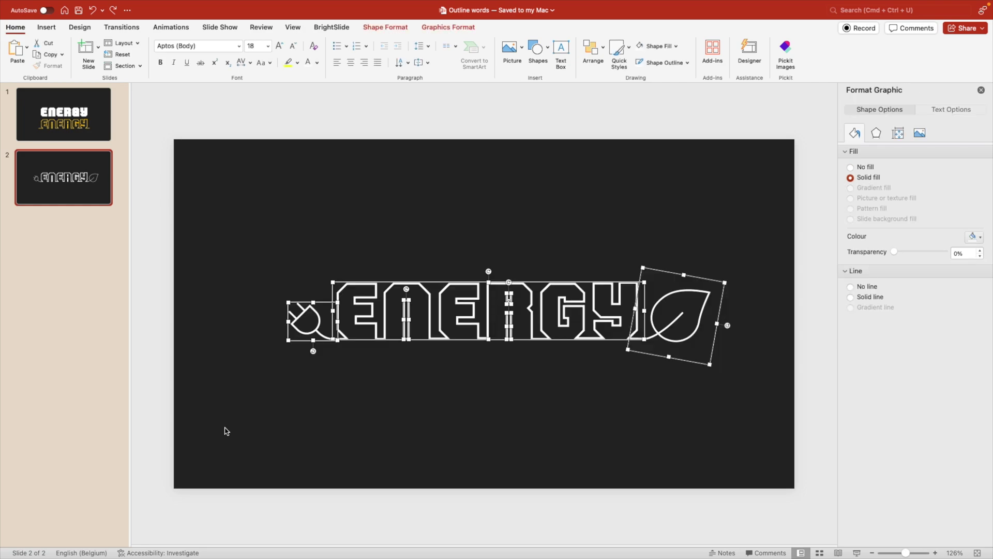
{"action": "left_click", "coordinate": [67, 187]}
{"action": "right_click", "coordinate": [67, 186]}
{"action": "left_click", "coordinate": [88, 259]}
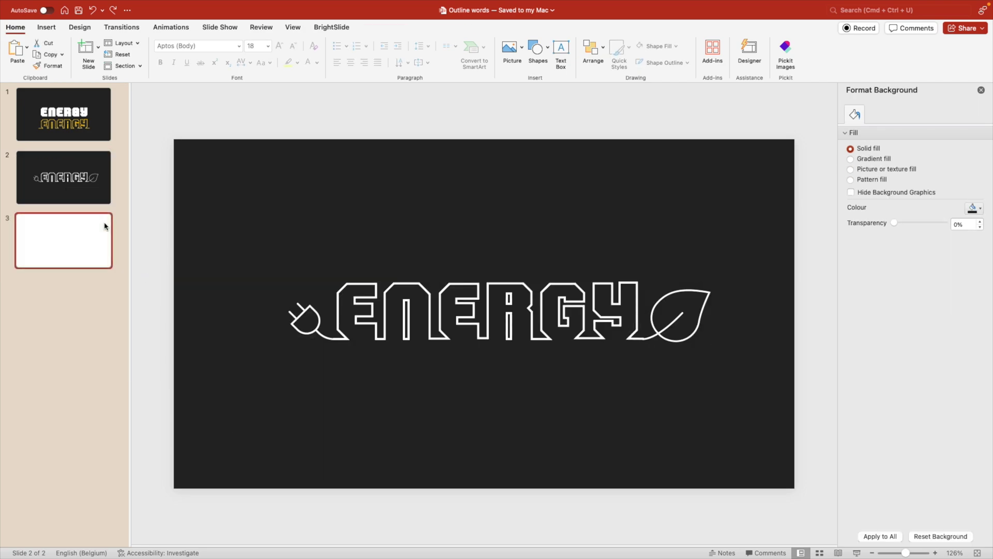
Step: Delete all the artwork on slide 3 and paste the copied wordmark in its place
{"action": "left_click_drag", "start_coordinate": [202, 195], "coordinate": [776, 429]}
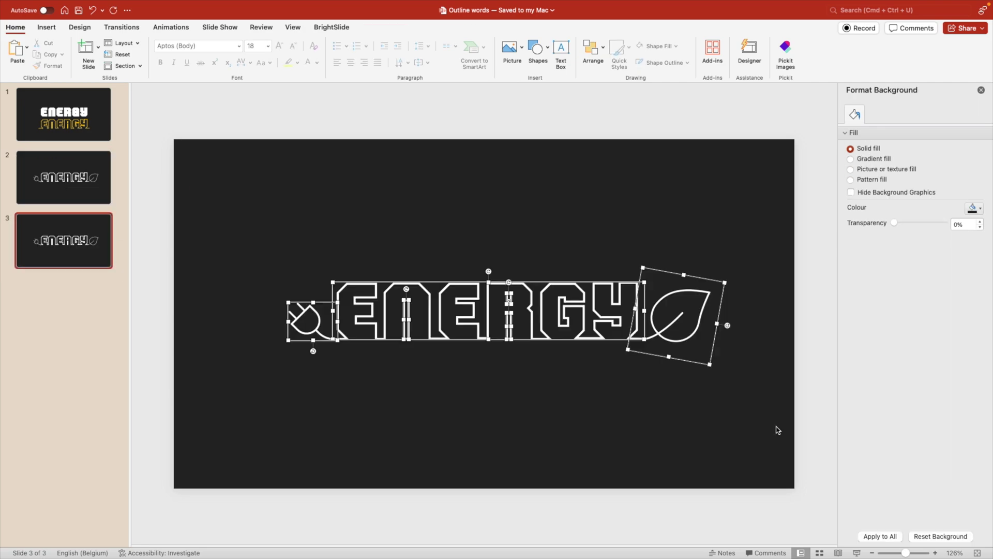
{"action": "key", "text": "Delete"}
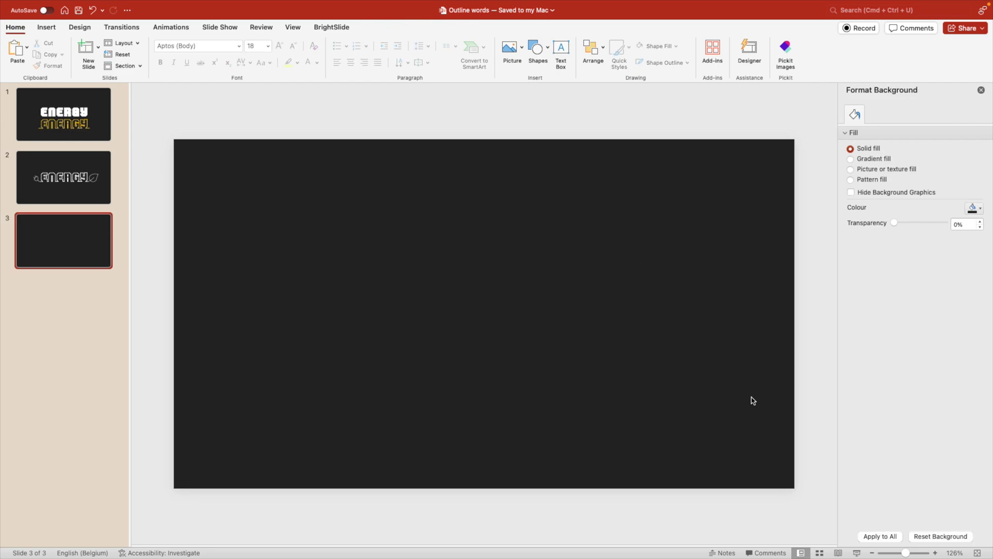
{"action": "key", "text": "super+v"}
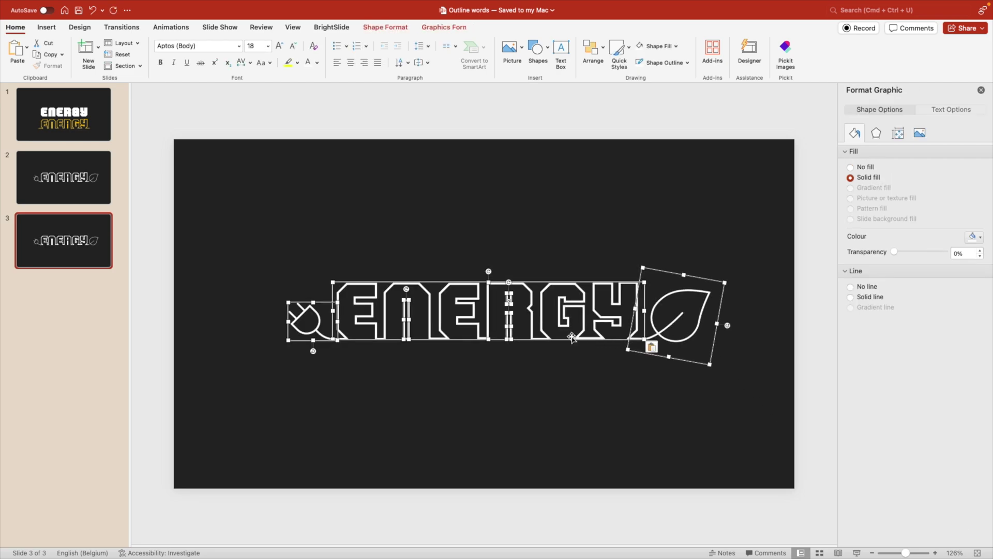
Step: Change the pasted wordmark on slide 3 to a picture and enlarge it proportionally from its centre
{"action": "left_click", "coordinate": [638, 344]}
{"action": "left_click", "coordinate": [660, 370]}
{"action": "left_click", "coordinate": [499, 402]}
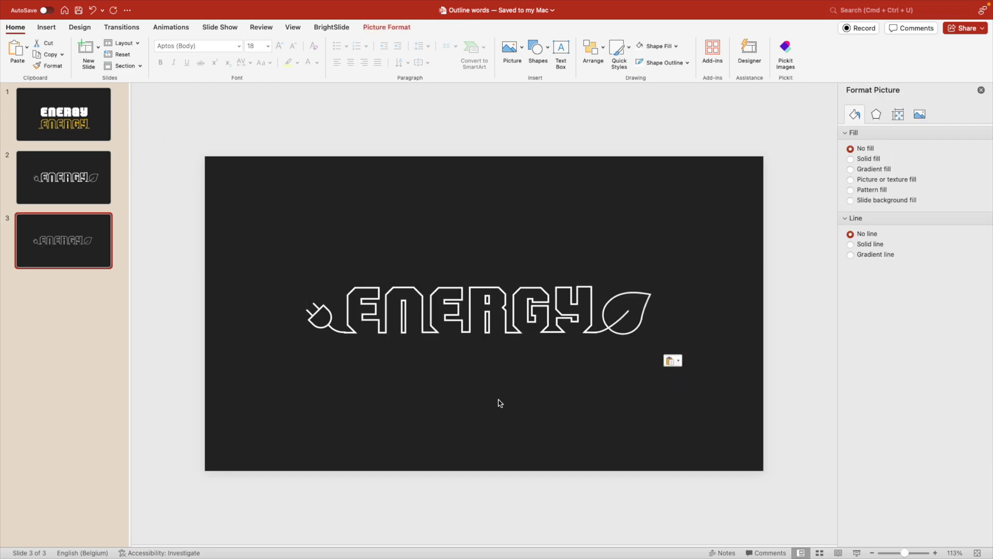
{"action": "left_click_drag", "start_coordinate": [662, 281], "coordinate": [685, 269]}
{"action": "left_click", "coordinate": [634, 261]}
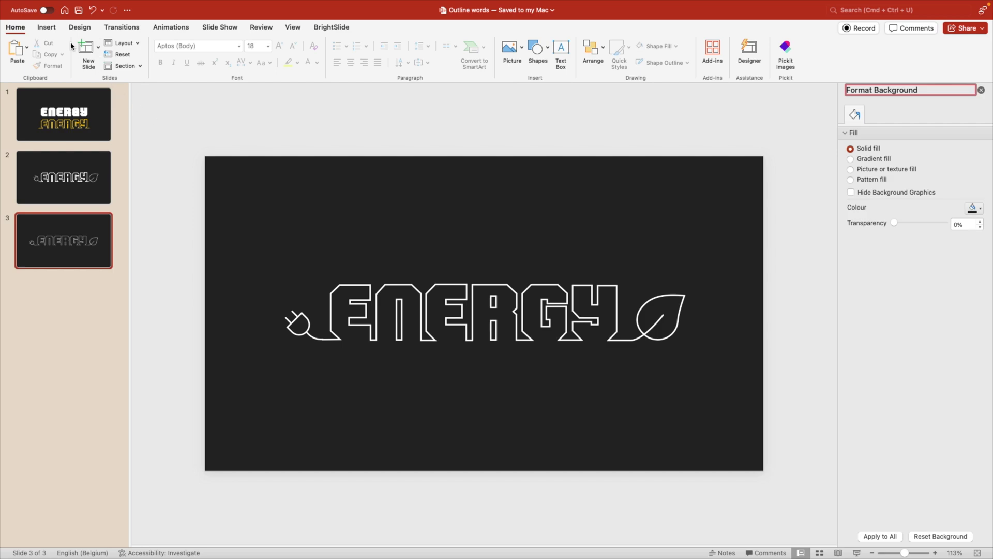
Step: Search the stock images for "windmills" and insert the photo of wind turbines on green hills onto slide 3
{"action": "left_click", "coordinate": [51, 32]}
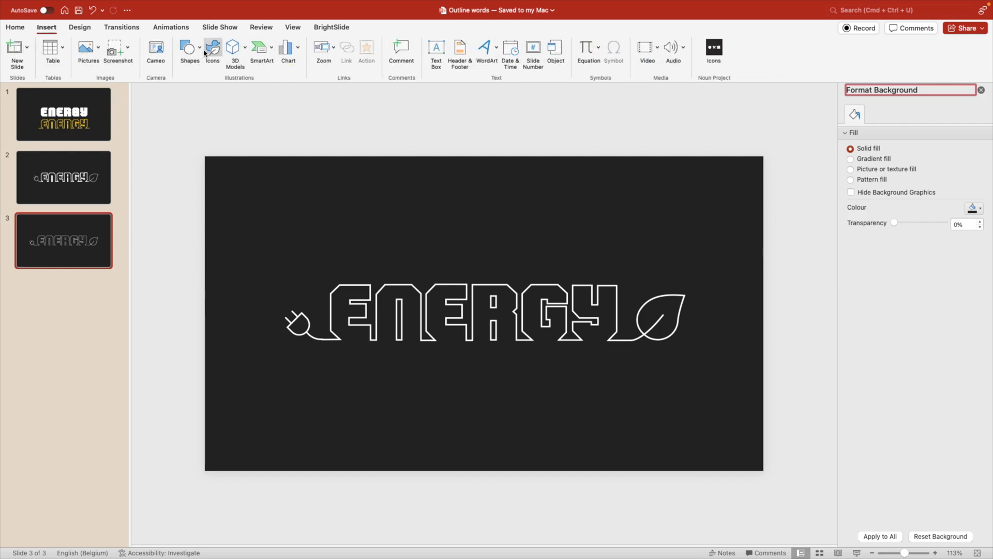
{"action": "left_click", "coordinate": [211, 50]}
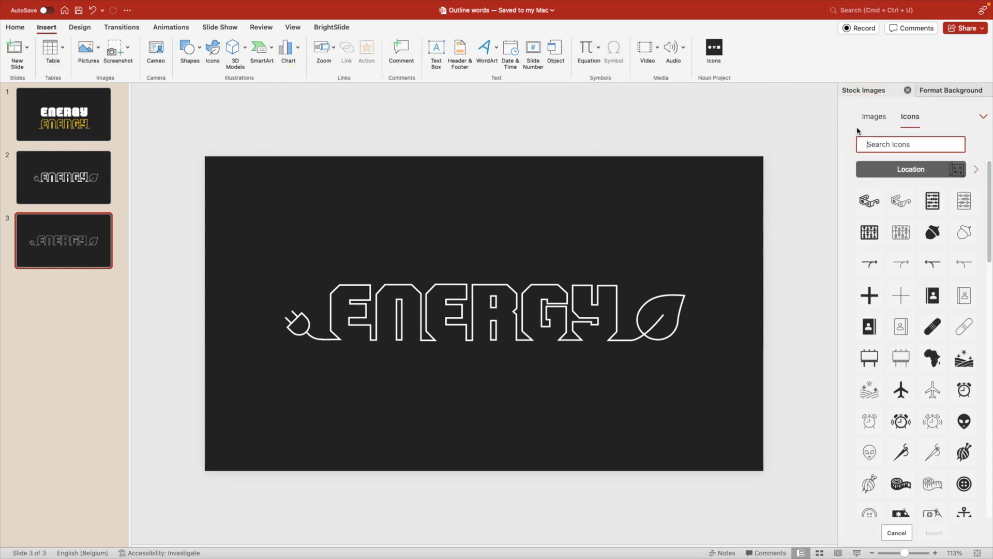
{"action": "left_click", "coordinate": [879, 118]}
{"action": "left_click", "coordinate": [909, 144]}
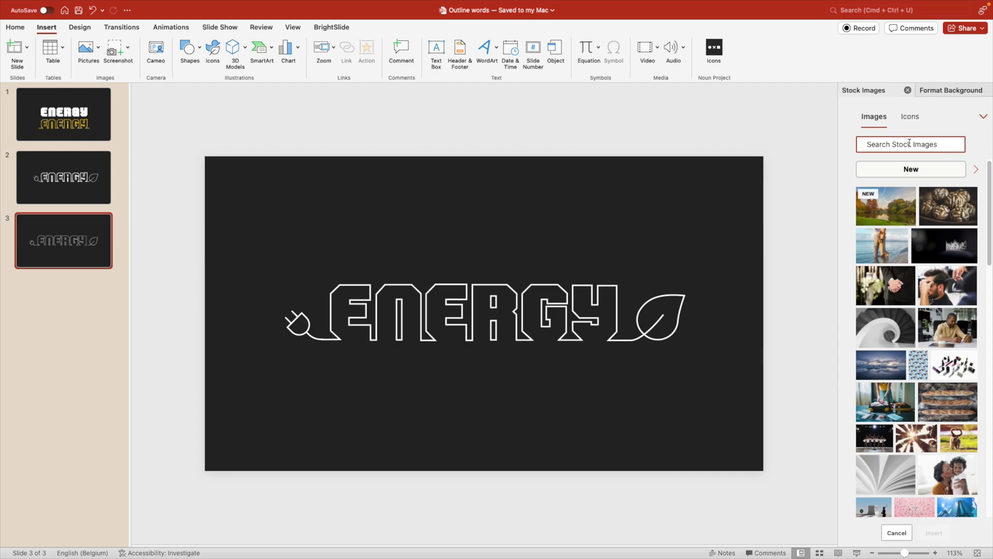
{"action": "type", "text": "win"}
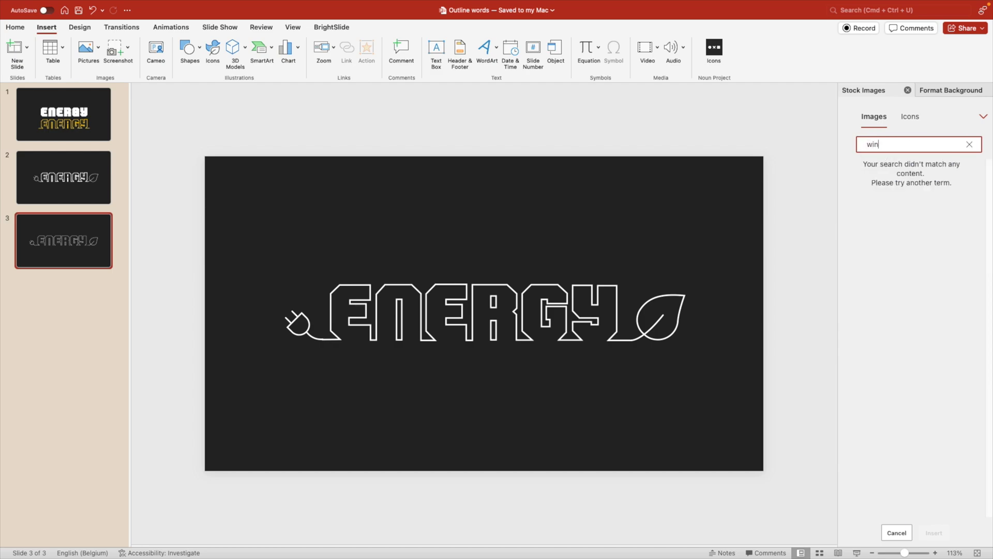
{"action": "type", "text": "dmills"}
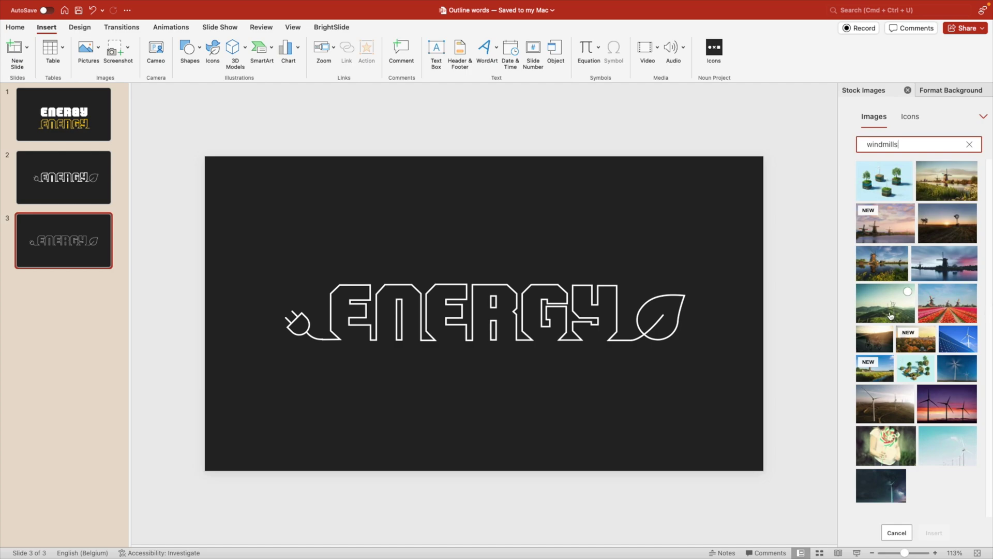
{"action": "left_click", "coordinate": [908, 291]}
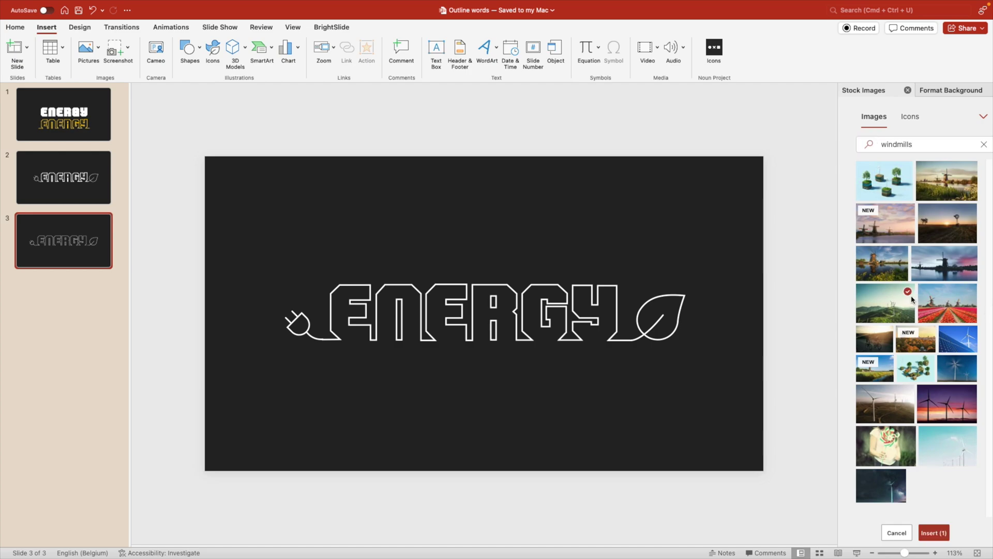
{"action": "left_click", "coordinate": [938, 532]}
Step: Extend the windmill picture's crop frame to the full slide, 33,87 by 19,05 cm, and enlarge the photo to fill it
{"action": "left_click_drag", "start_coordinate": [471, 297], "coordinate": [427, 297]}
{"action": "right_click", "coordinate": [419, 298]}
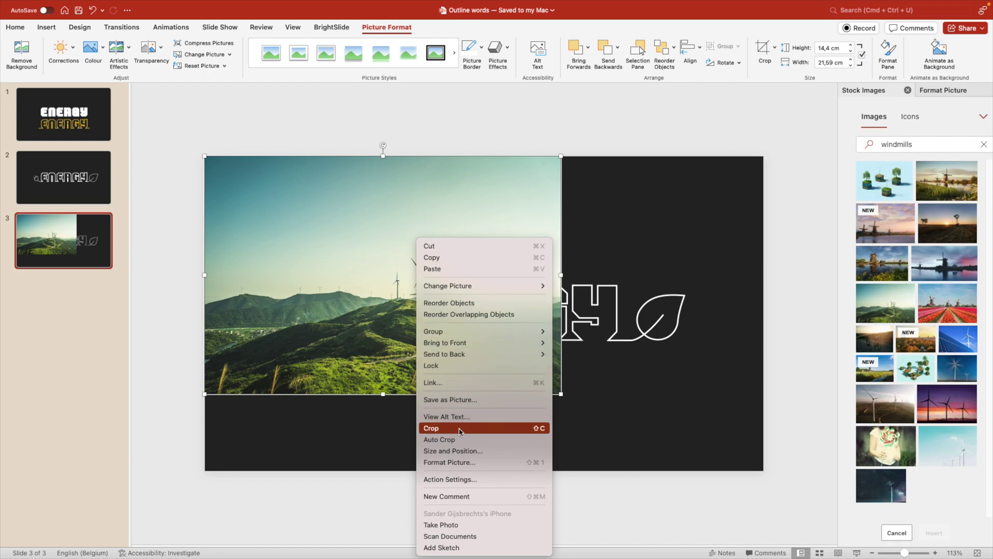
{"action": "left_click", "coordinate": [432, 428]}
{"action": "left_click_drag", "start_coordinate": [561, 395], "coordinate": [761, 471]}
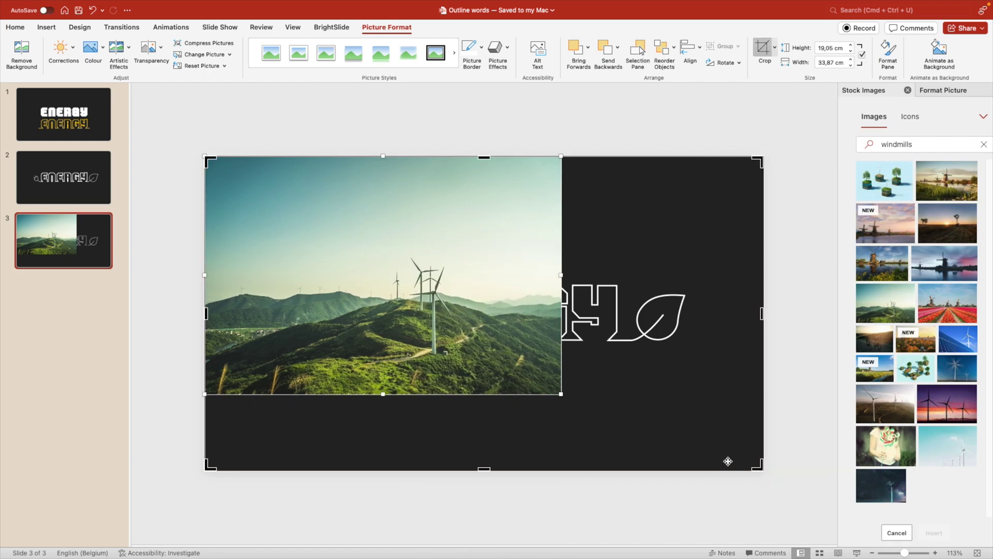
{"action": "scroll", "coordinate": [704, 445], "scroll_direction": "down", "scroll_amount": 3}
{"action": "left_click_drag", "start_coordinate": [538, 369], "coordinate": [672, 434]}
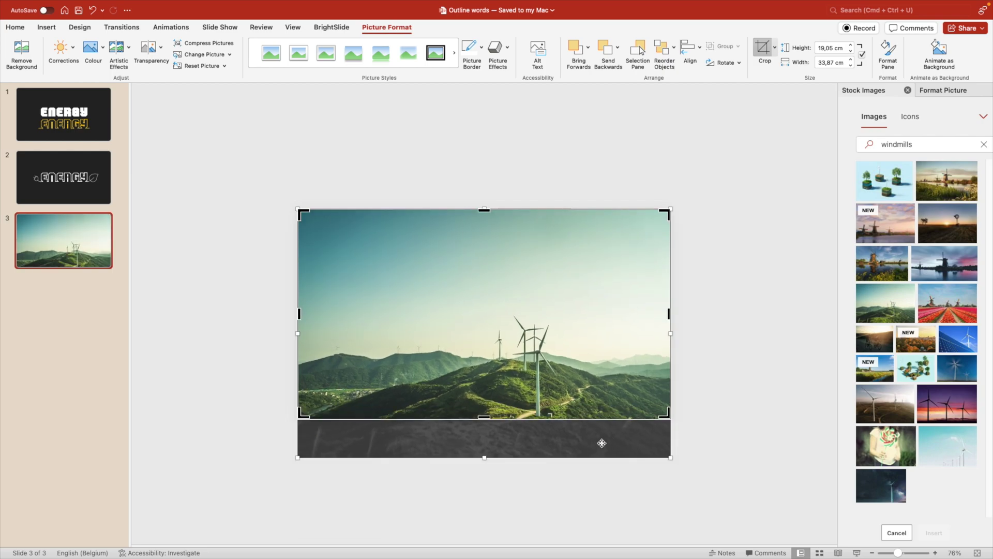
{"action": "left_click_drag", "start_coordinate": [601, 443], "coordinate": [595, 441]}
{"action": "left_click", "coordinate": [721, 381]}
Step: Send the windmill picture to the back, behind the ENERGY wordmark
{"action": "left_click", "coordinate": [604, 330]}
{"action": "right_click", "coordinate": [603, 329]}
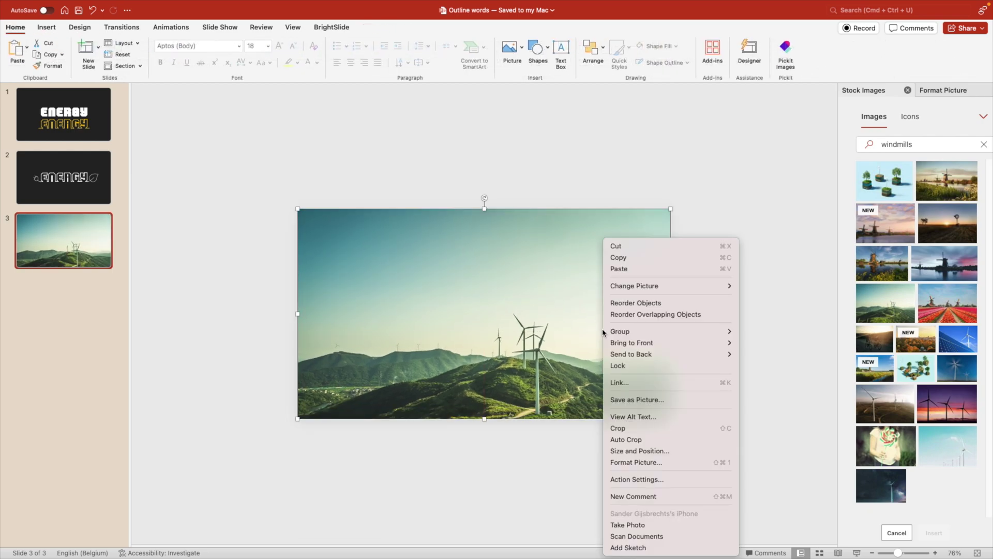
{"action": "mouse_move", "coordinate": [663, 357]}
{"action": "left_click", "coordinate": [751, 354]}
{"action": "scroll", "coordinate": [749, 357], "scroll_direction": "up", "scroll_amount": 2}
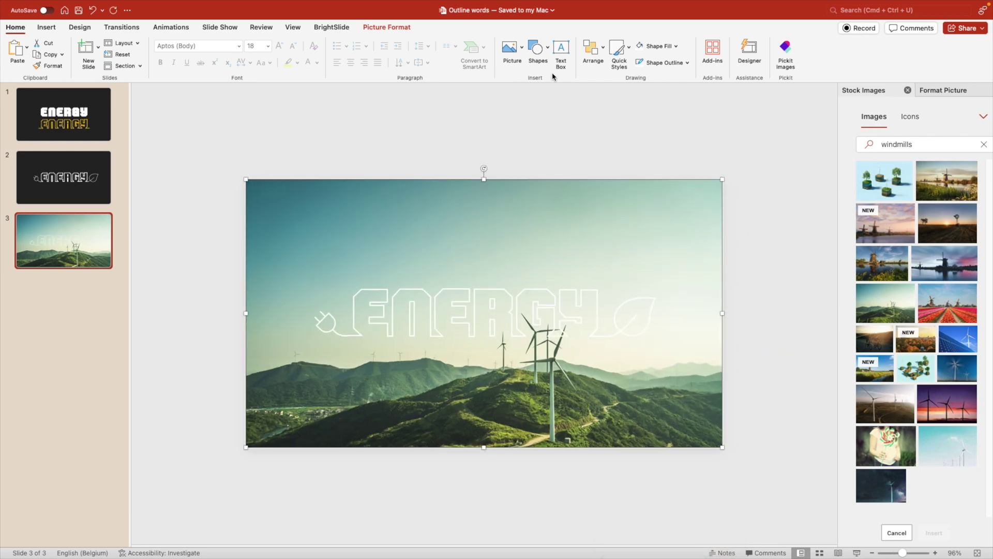
Step: Draw a rectangle over the slide at full height, leaving a narrow strip of the picture uncovered at the right side
{"action": "left_click", "coordinate": [538, 47]}
{"action": "left_click", "coordinate": [644, 81]}
{"action": "left_click_drag", "start_coordinate": [246, 179], "coordinate": [692, 447]}
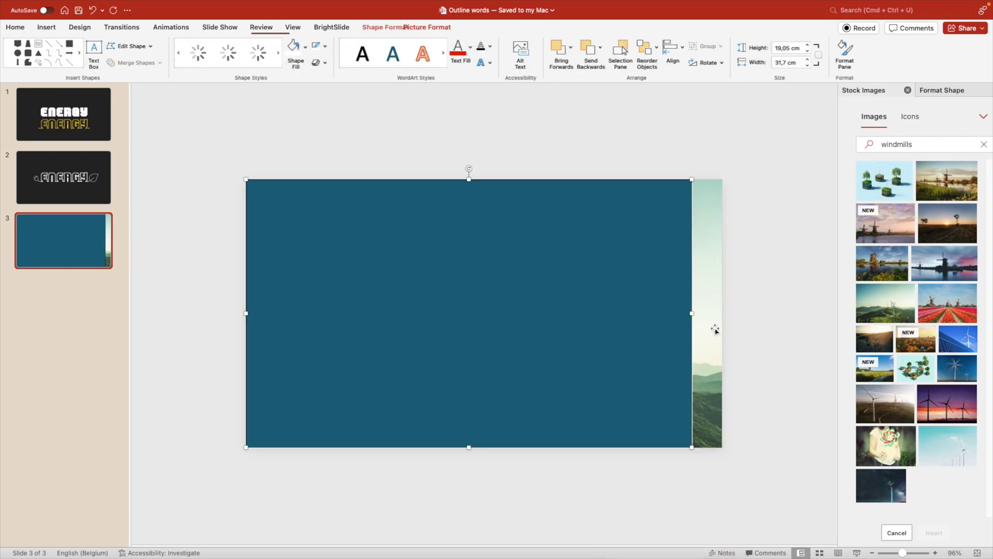
Step: Turn the windmill picture to greyscale with a colour saturation preset
{"action": "left_click", "coordinate": [718, 282]}
{"action": "left_click", "coordinate": [943, 94]}
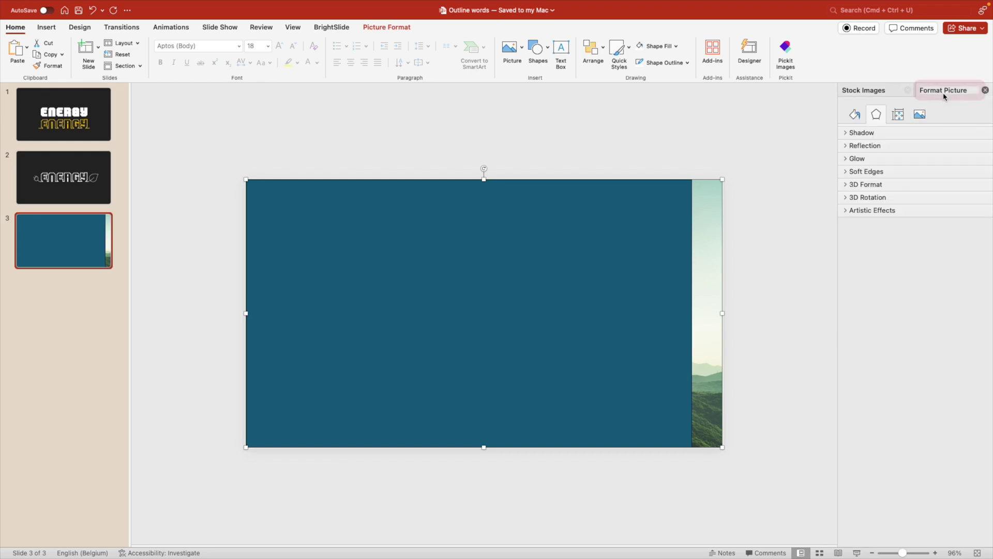
{"action": "left_click", "coordinate": [923, 115]}
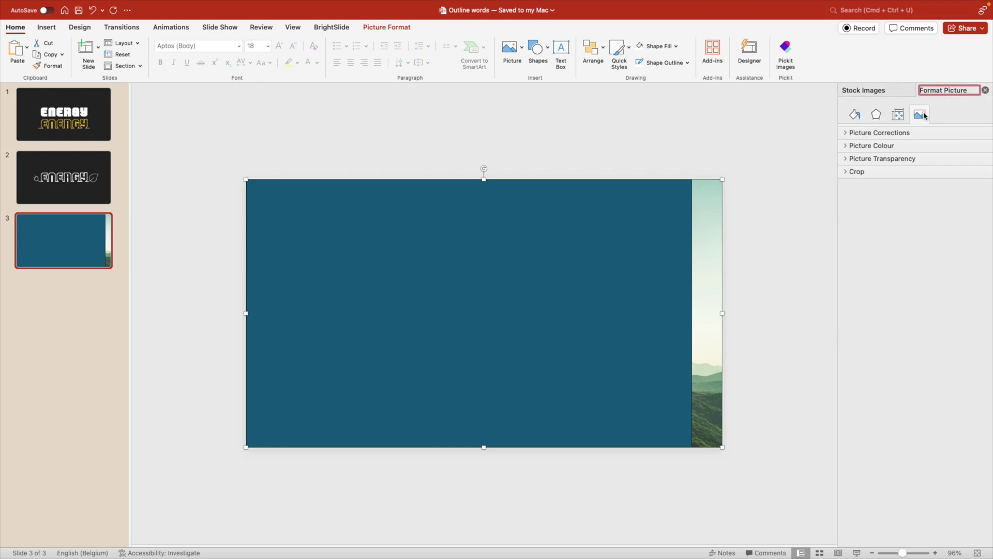
{"action": "left_click", "coordinate": [874, 133]}
{"action": "left_click", "coordinate": [974, 166]}
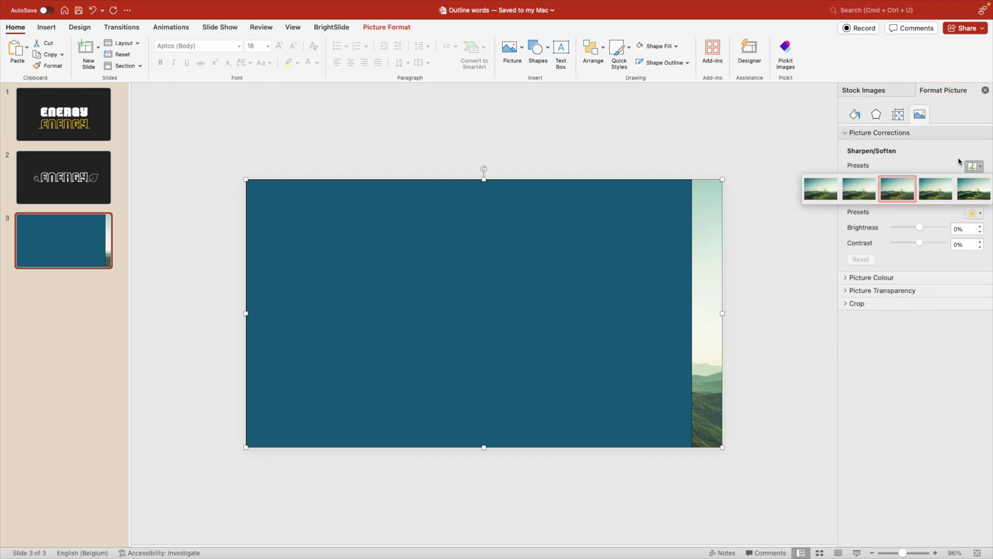
{"action": "left_click", "coordinate": [975, 167]}
{"action": "left_click", "coordinate": [872, 277]}
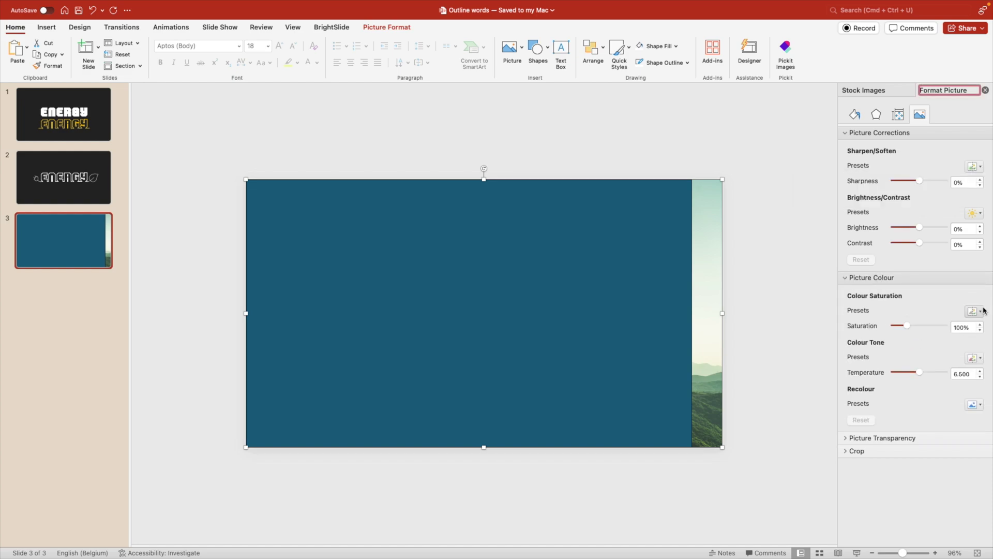
{"action": "left_click", "coordinate": [974, 311]}
{"action": "left_click", "coordinate": [744, 333]}
Step: Format the rectangle as a near-black overlay without a line and with 15% transparency, widened to cover the whole slide
{"action": "left_click", "coordinate": [685, 304]}
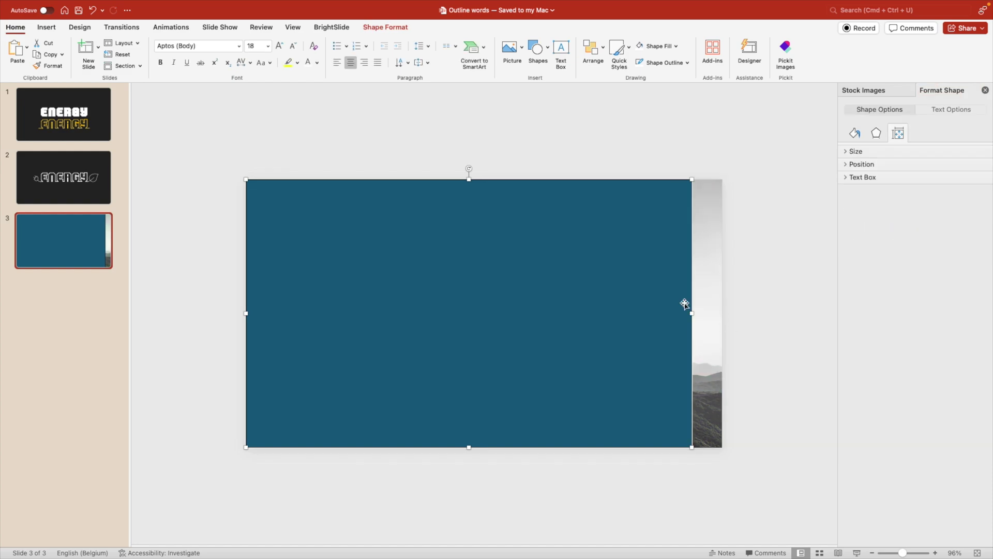
{"action": "left_click", "coordinate": [854, 135]}
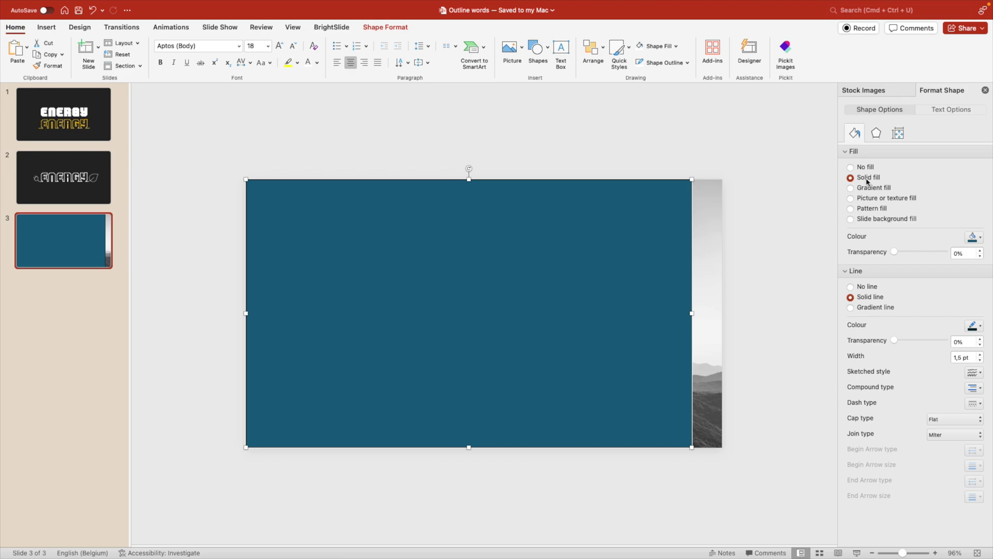
{"action": "left_click", "coordinate": [973, 237]}
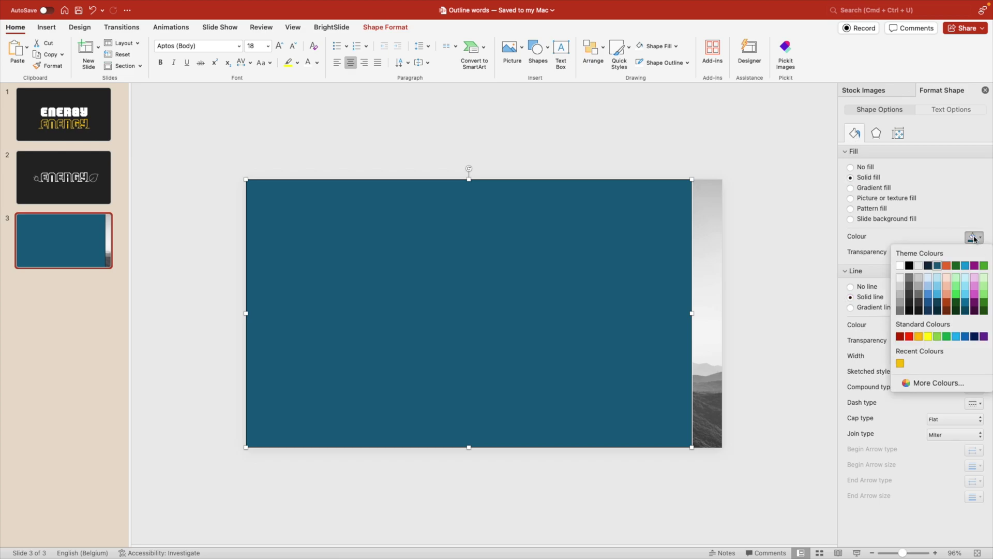
{"action": "left_click", "coordinate": [910, 304]}
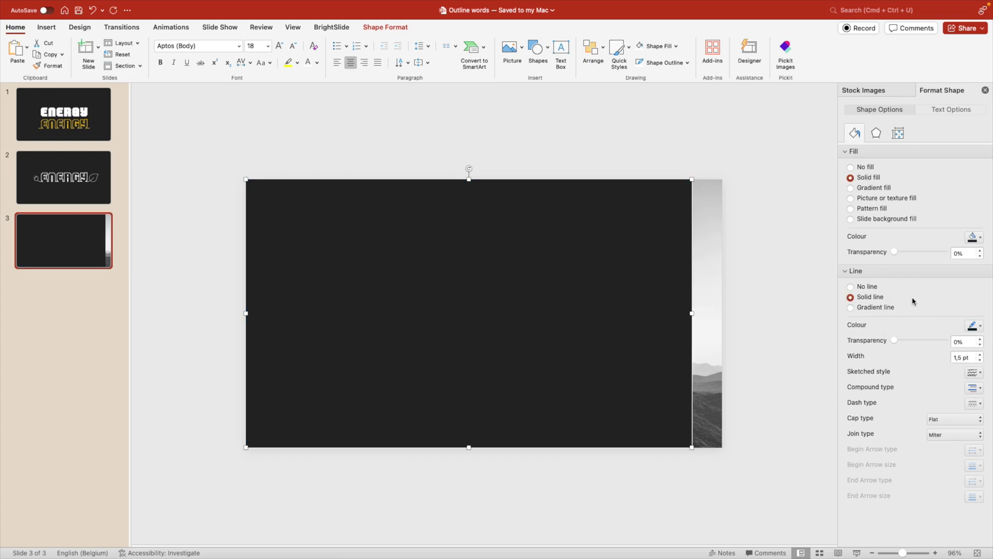
{"action": "left_click", "coordinate": [867, 288]}
{"action": "left_click_drag", "start_coordinate": [689, 312], "coordinate": [722, 312]}
{"action": "left_click_drag", "start_coordinate": [894, 252], "coordinate": [902, 254]}
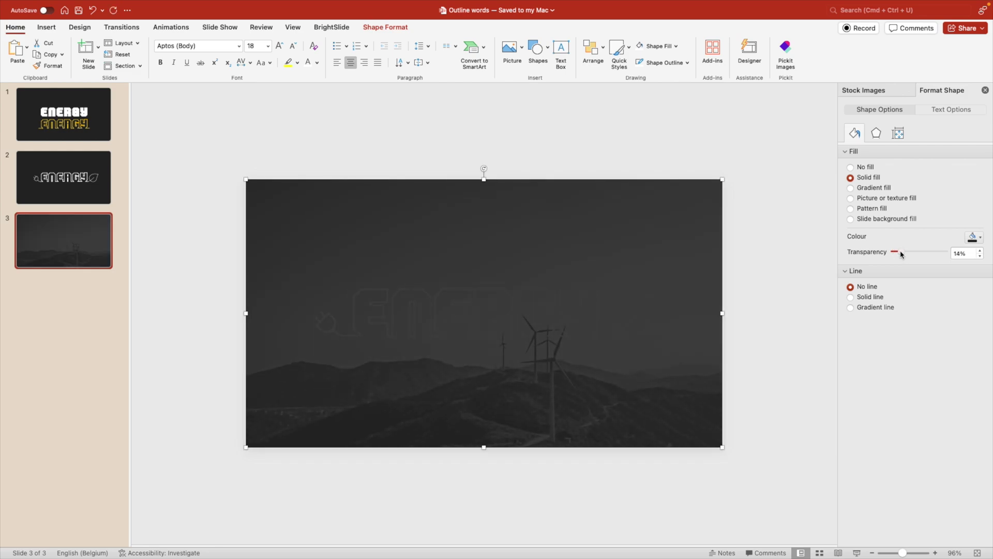
Step: Send the dark overlay backward so it lies between the wordmark and the windmill picture
{"action": "right_click", "coordinate": [644, 248]}
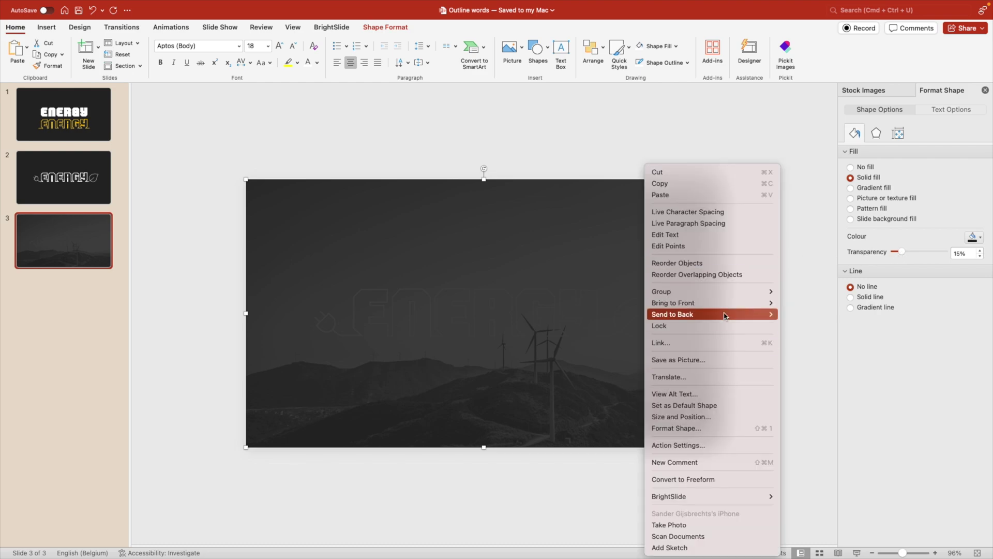
{"action": "mouse_move", "coordinate": [714, 316]}
{"action": "left_click", "coordinate": [813, 328]}
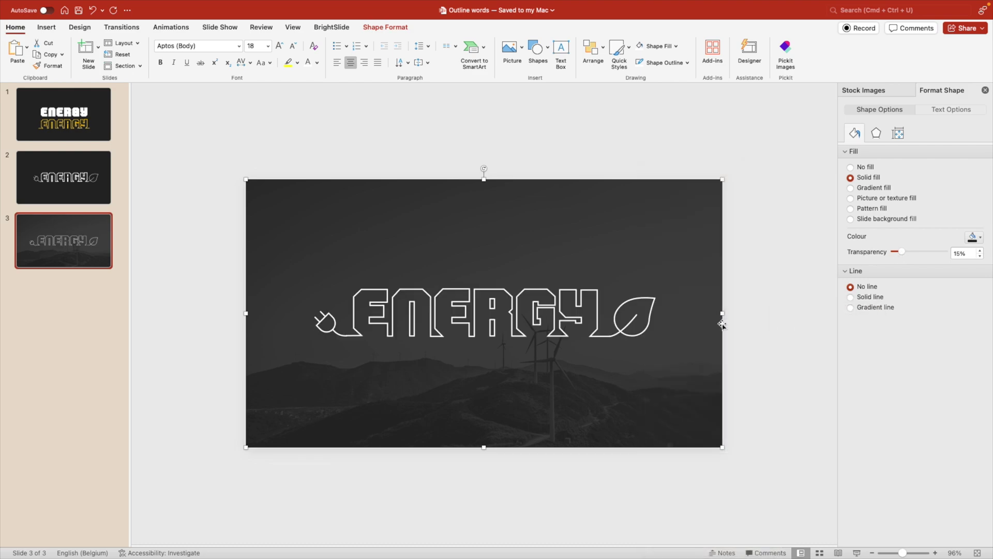
{"action": "key", "text": "Escape"}
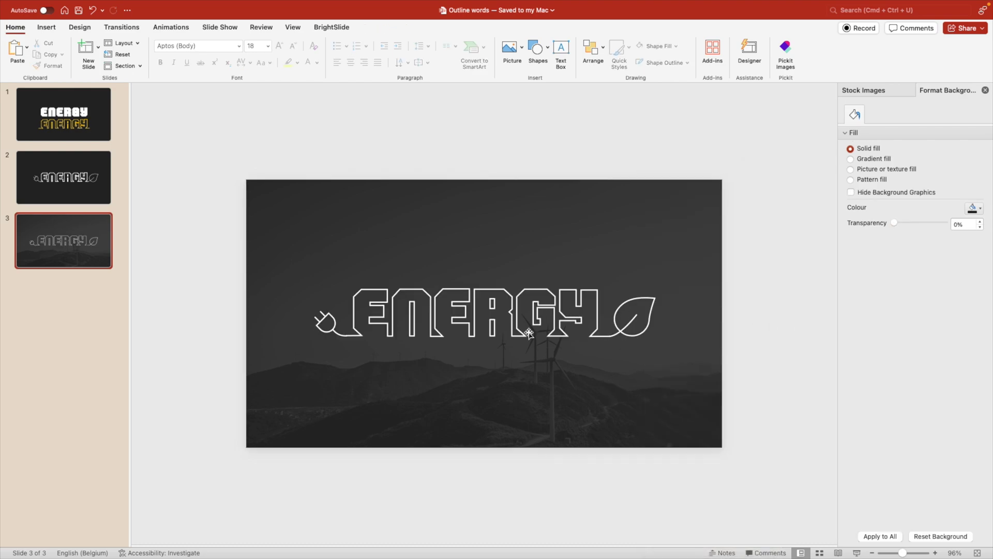
Step: Try moving the wordmark straight up above the turbines and undo the move
{"action": "left_click", "coordinate": [552, 311]}
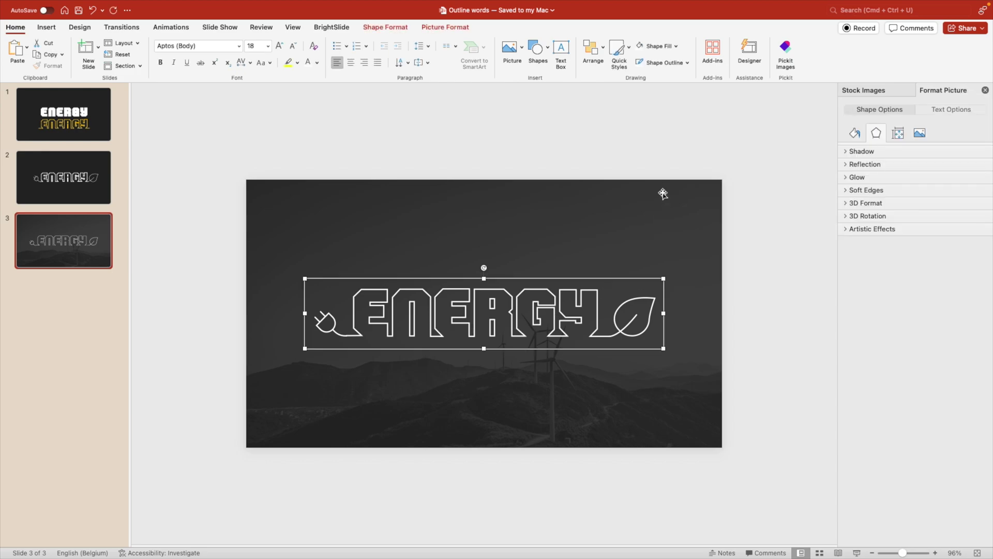
{"action": "left_click", "coordinate": [643, 149]}
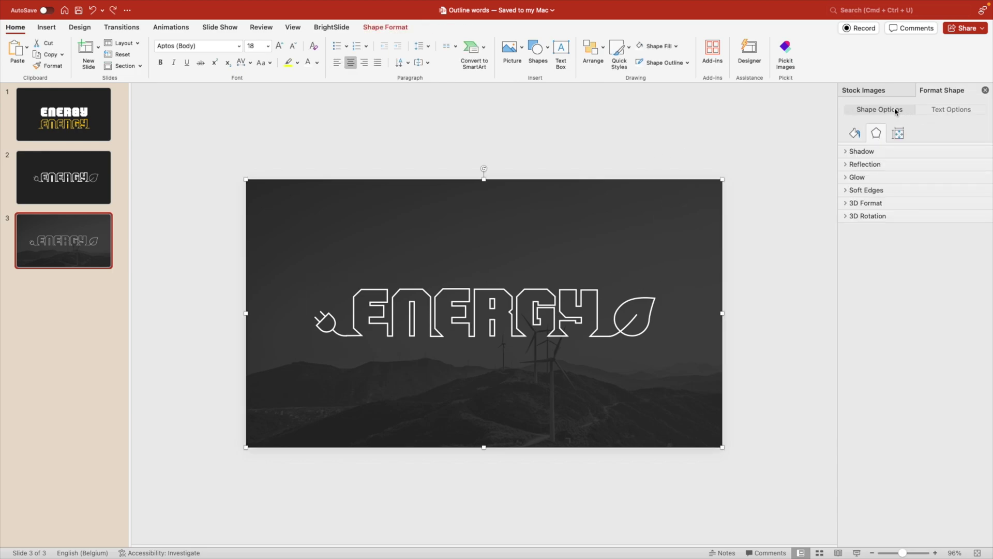
{"action": "left_click", "coordinate": [856, 136]}
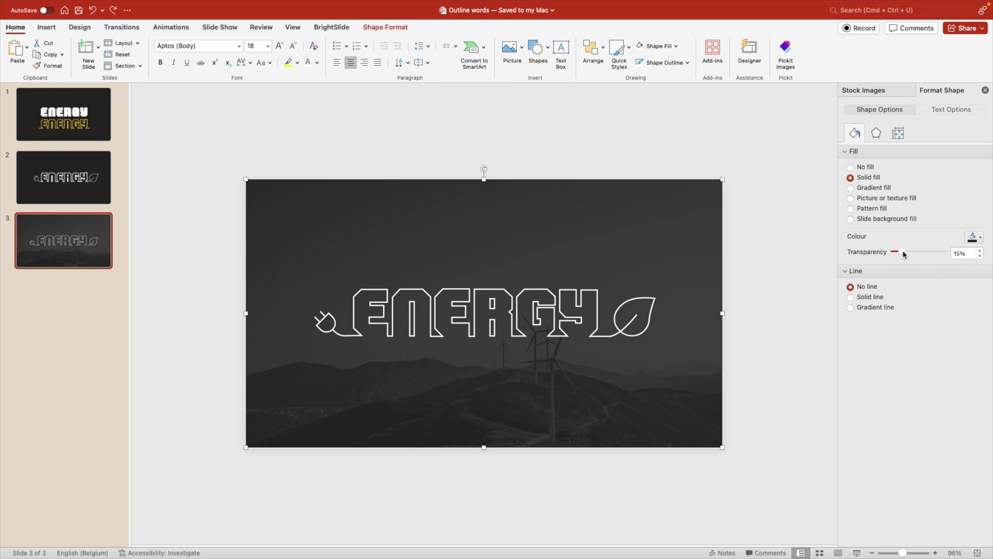
{"action": "mouse_move", "coordinate": [904, 253]}
{"action": "left_mouse_down"}
{"action": "mouse_move", "coordinate": [914, 254]}
{"action": "mouse_move", "coordinate": [904, 254]}
{"action": "left_mouse_up"}
{"action": "left_click_drag", "start_coordinate": [783, 357], "coordinate": [215, 257]}
{"action": "left_click_drag", "start_coordinate": [395, 278], "coordinate": [401, 226]}
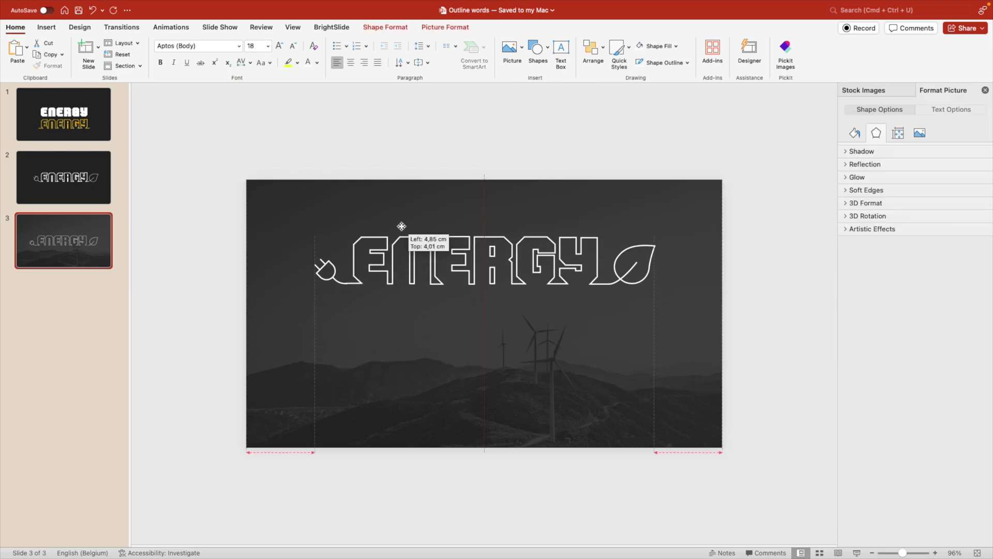
{"action": "key", "text": "super+z"}
{"action": "left_click", "coordinate": [517, 358]}
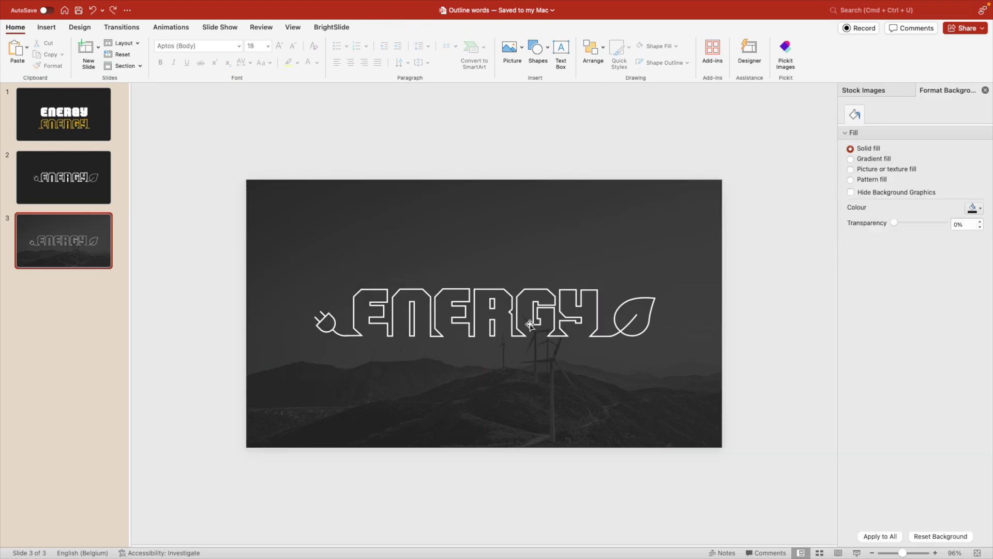
Step: Shrink the overlay to uncover the windmill picture, and enlarge and reposition the photo within its crop frame
{"action": "left_click", "coordinate": [656, 409]}
{"action": "left_click_drag", "start_coordinate": [723, 447], "coordinate": [696, 415]}
{"action": "left_click", "coordinate": [704, 438]}
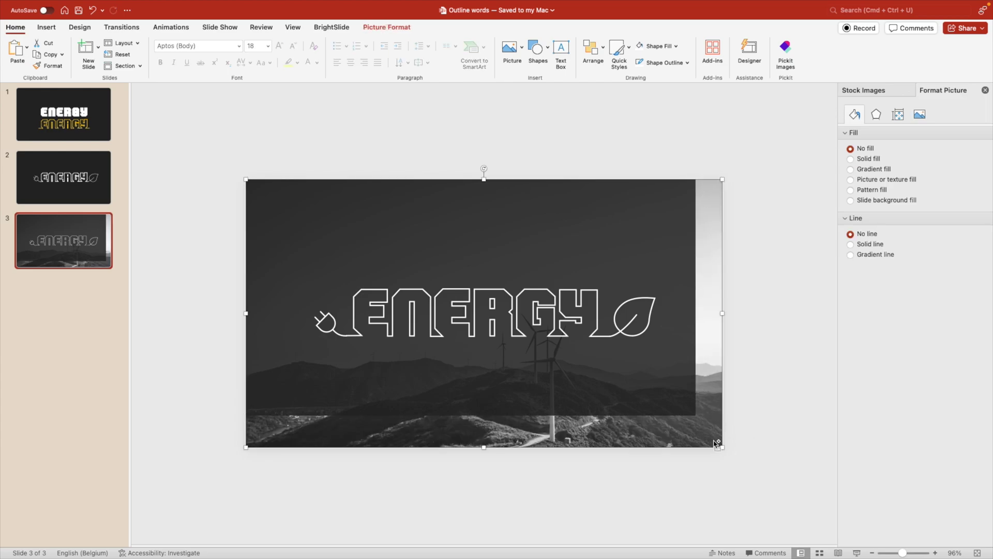
{"action": "scroll", "coordinate": [716, 444], "scroll_direction": "down", "scroll_amount": 3}
{"action": "right_click", "coordinate": [615, 408]}
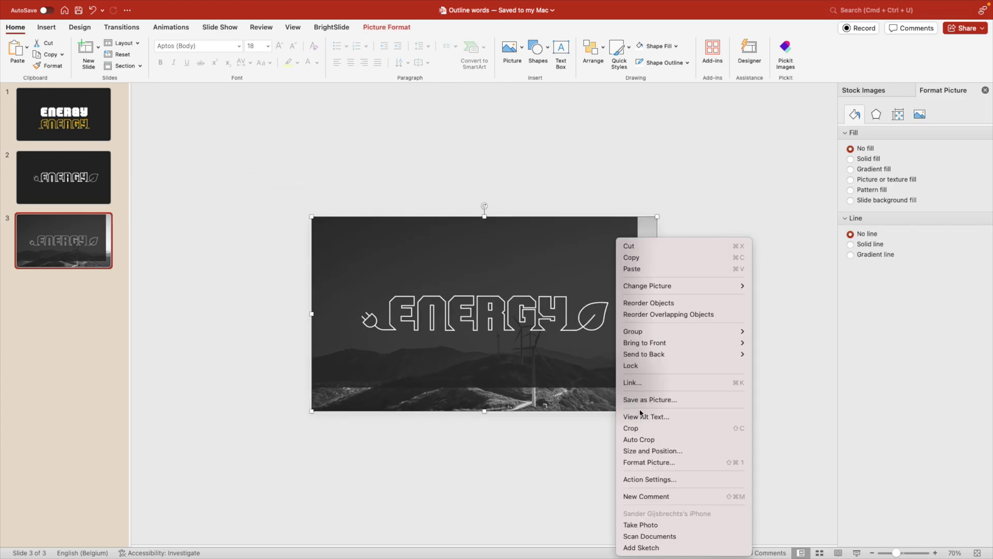
{"action": "left_click", "coordinate": [646, 429]}
{"action": "left_click_drag", "start_coordinate": [656, 452], "coordinate": [658, 450]}
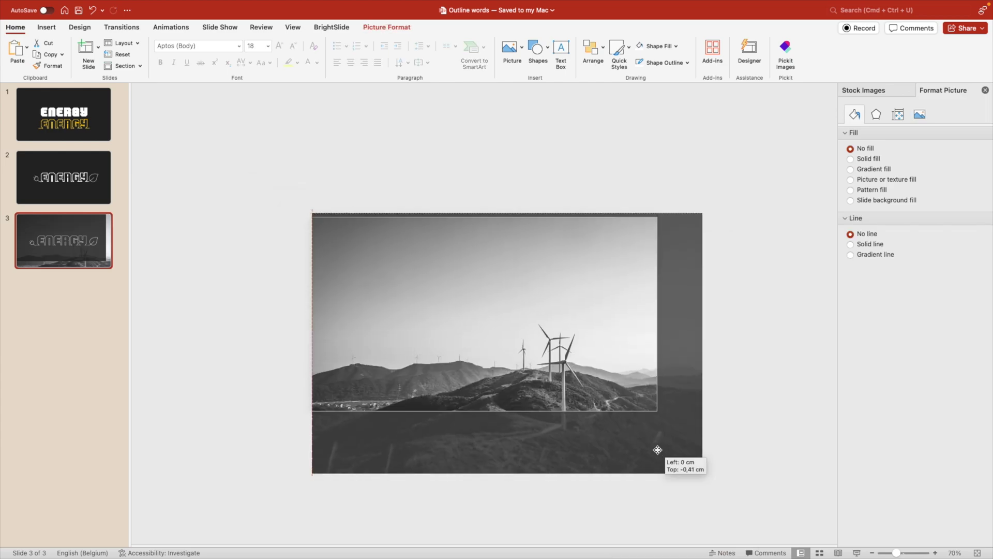
{"action": "left_click", "coordinate": [756, 412]}
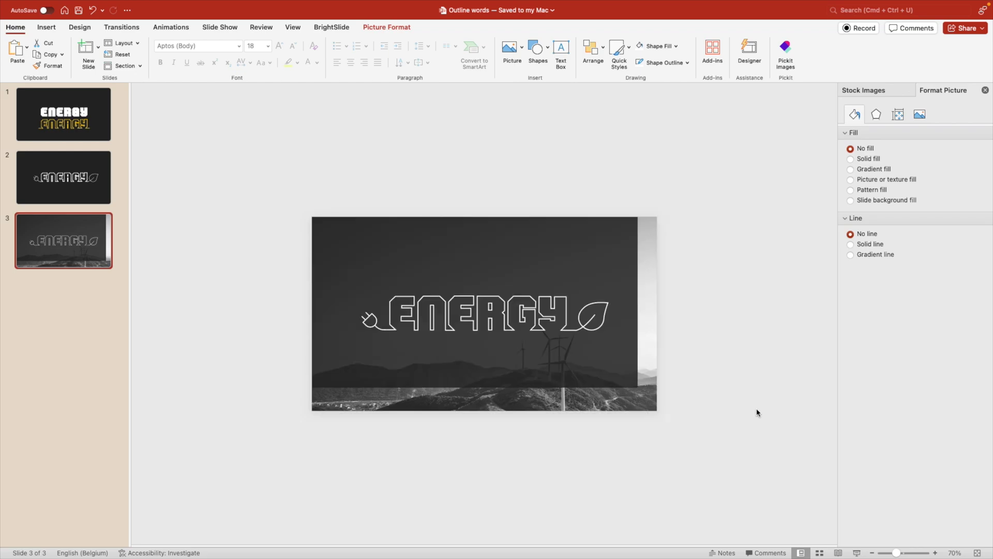
Step: Stretch the dark overlay back over the whole slide
{"action": "left_click", "coordinate": [622, 377]}
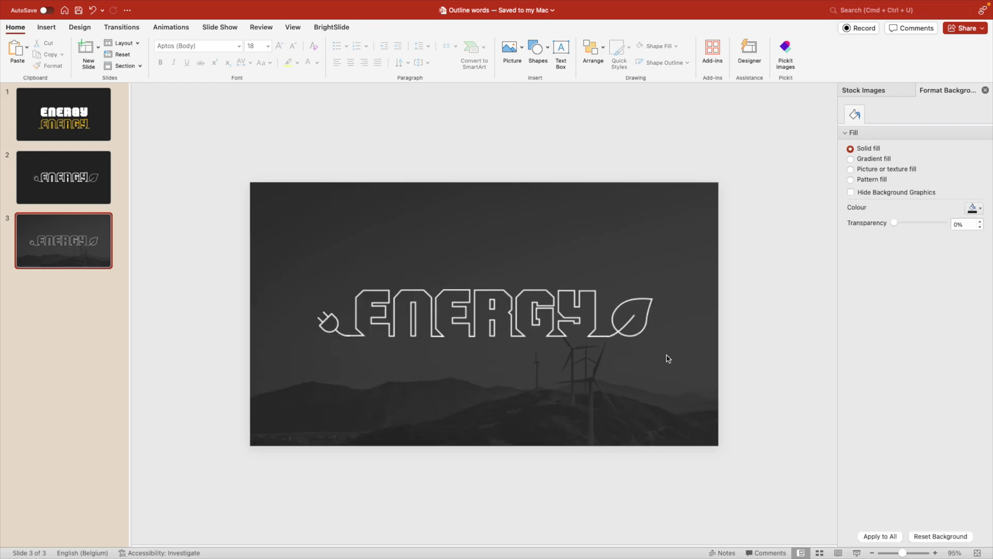
{"action": "scroll", "coordinate": [670, 362], "scroll_direction": "up", "scroll_amount": 2}
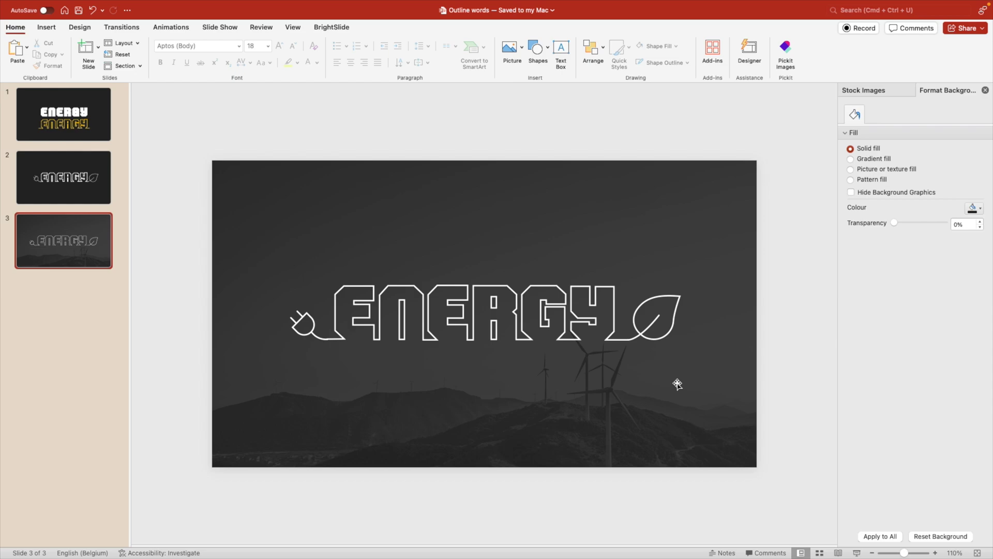
Step: Delete the first two slides, keeping only the slide with the windmill photo
{"action": "left_click", "coordinate": [76, 123]}
{"action": "left_click", "coordinate": [68, 185], "text": "shift"}
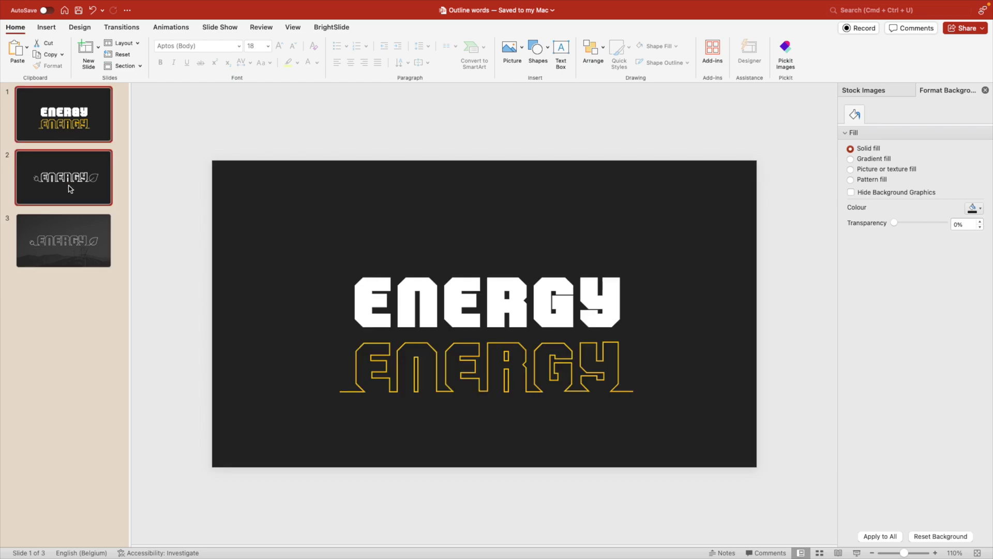
{"action": "key", "text": "BackSpace"}
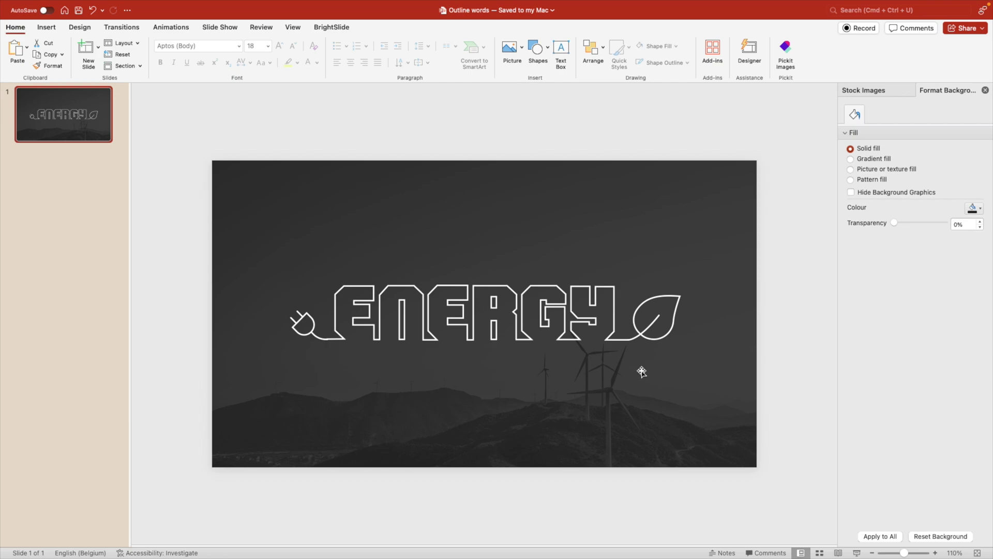
Step: Move the wordmark straight up above the turbines and paste the lorem ipsum paragraphs into a new text box beneath it
{"action": "left_click_drag", "start_coordinate": [568, 275], "coordinate": [568, 243]}
{"action": "left_click", "coordinate": [648, 129]}
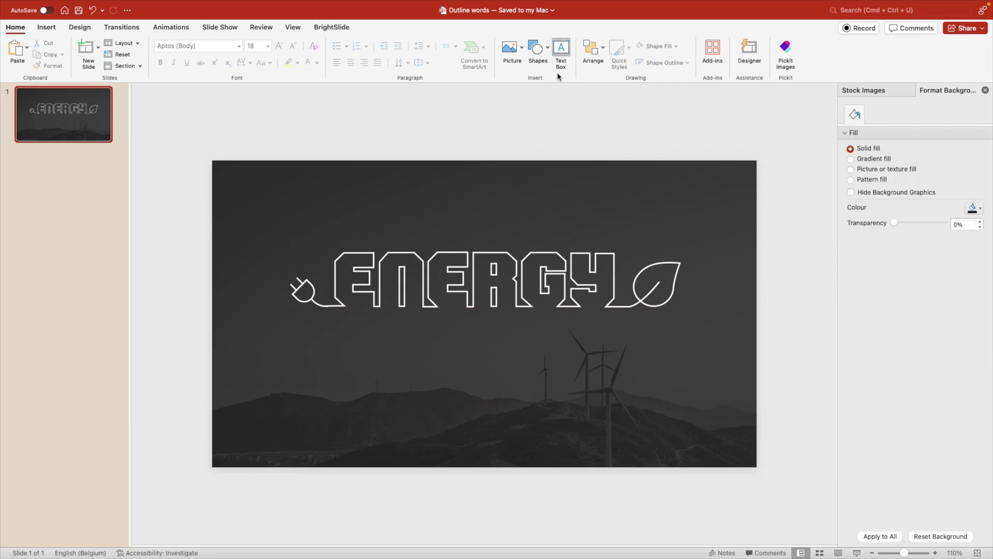
{"action": "left_click_drag", "start_coordinate": [339, 321], "coordinate": [640, 374]}
{"action": "type", "text": "Lorem ipsum dolor sit amet, consectetuer adipiscing elit. Maecenas porttitor congue massa.  Fusce posuere, magna sed pulvinar ultricies, purus lectus malesuada libero, sit amet."}
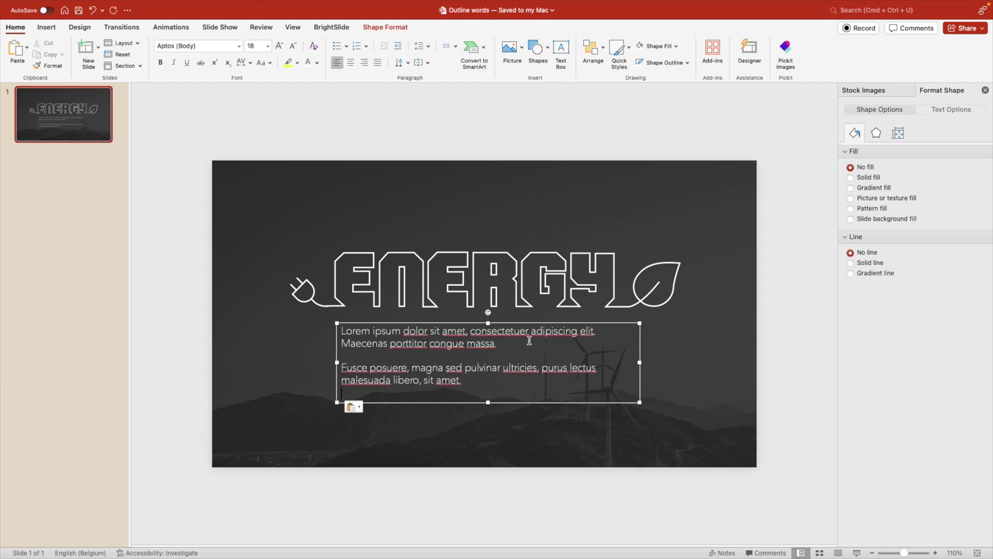
Step: Centre the lorem ipsum text at 14 pt below the wordmark and set the dark overlay's transparency to 7%
{"action": "key", "text": "super+a"}
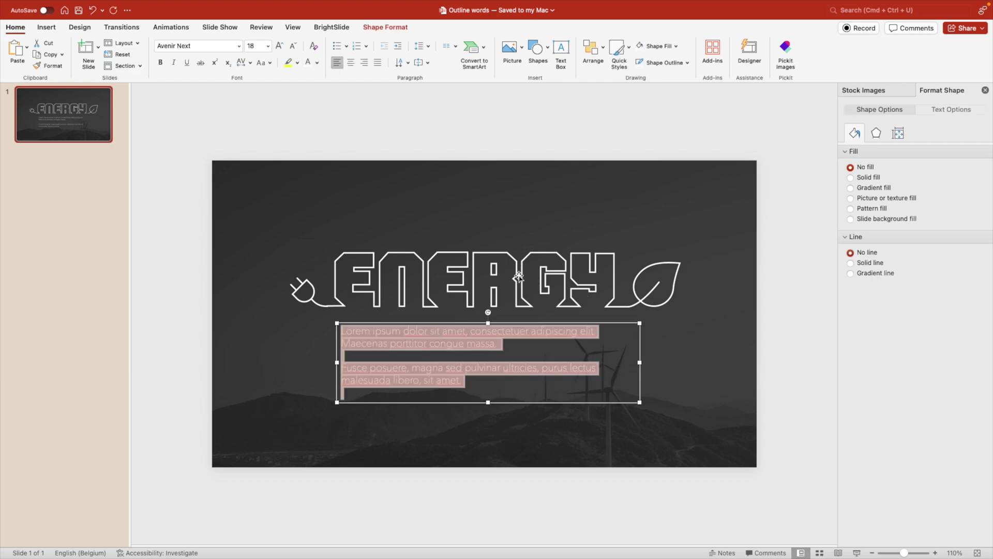
{"action": "left_click", "coordinate": [348, 64]}
{"action": "left_click", "coordinate": [294, 46]}
{"action": "left_click", "coordinate": [294, 46]}
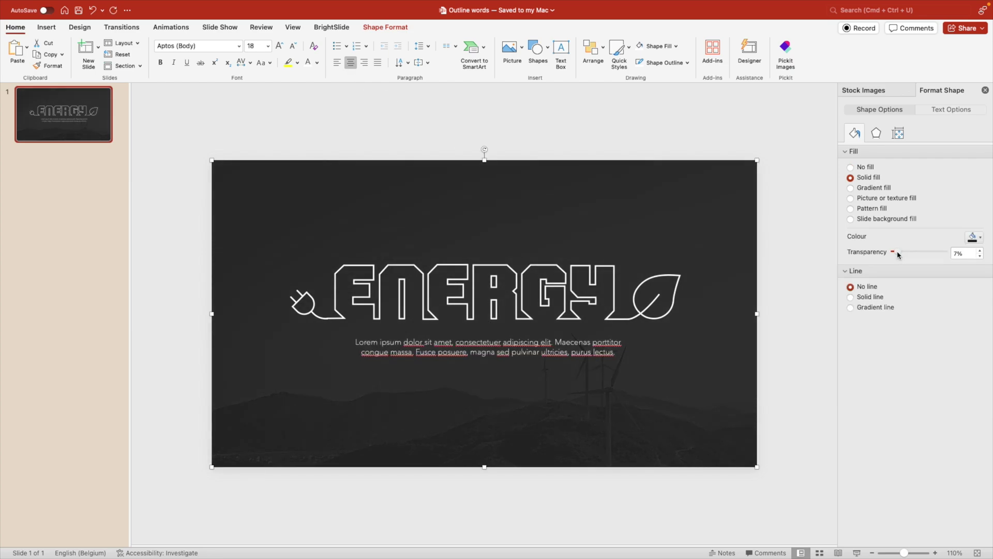
{"action": "left_click", "coordinate": [789, 328]}
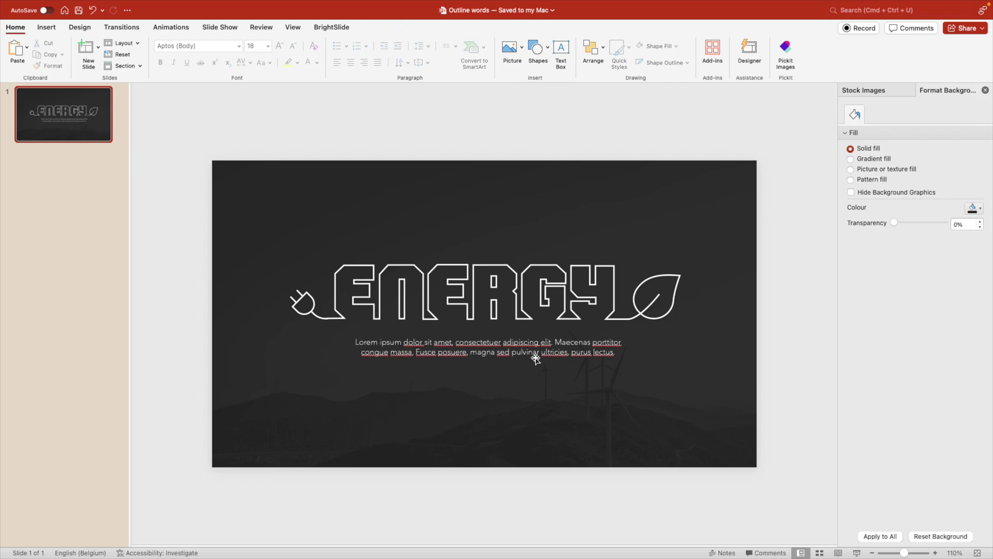
Step: Duplicate the slide and, on slide 1, move the wordmark and the paragraph down off the slide below its lower edge
{"action": "right_click", "coordinate": [63, 128]}
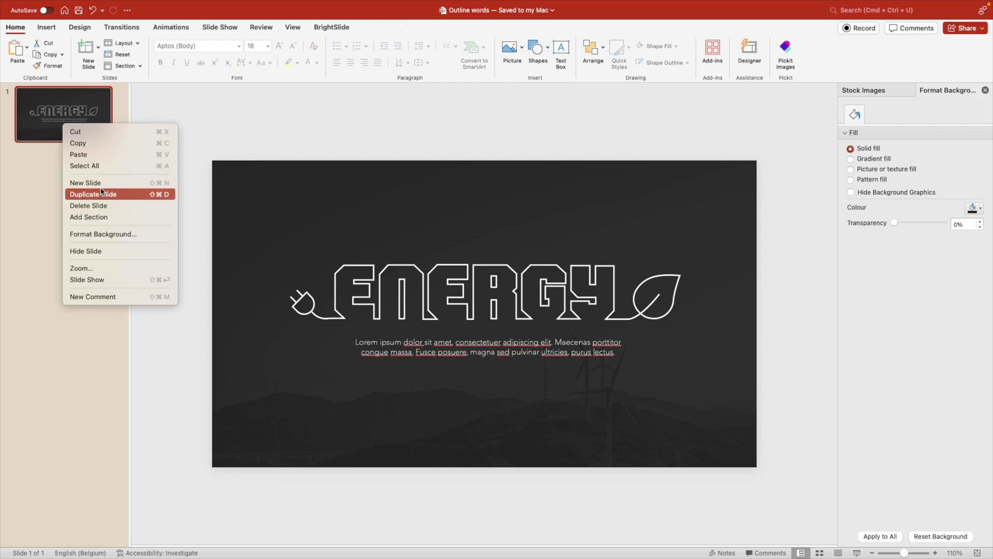
{"action": "left_click", "coordinate": [72, 193]}
{"action": "left_click", "coordinate": [78, 128]}
{"action": "left_click", "coordinate": [524, 284]}
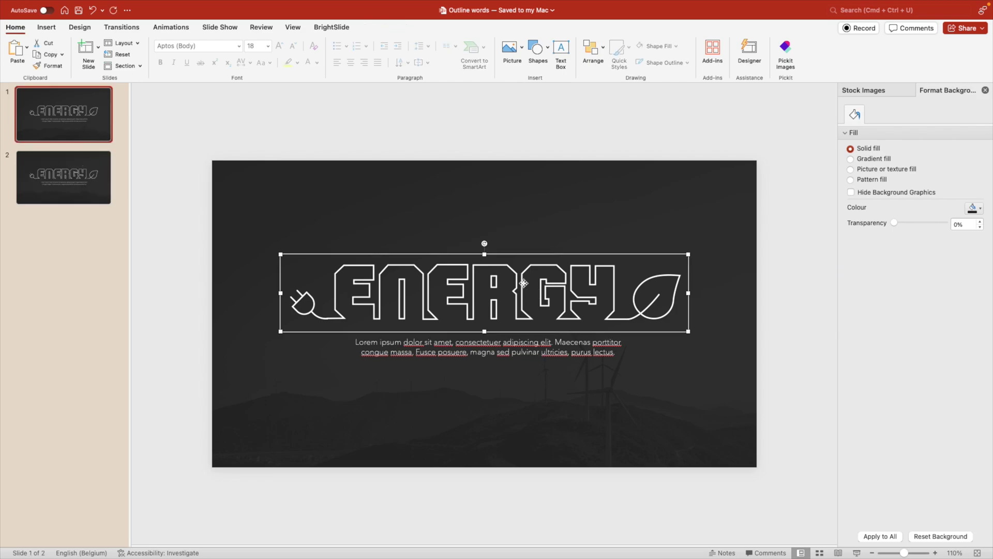
{"action": "left_click", "coordinate": [525, 348], "text": "shift"}
{"action": "scroll", "coordinate": [526, 348], "scroll_direction": "down", "scroll_amount": 3}
{"action": "left_click_drag", "start_coordinate": [526, 335], "coordinate": [534, 496]}
{"action": "left_click", "coordinate": [528, 488]}
Step: Apply the Morph transition to slide 2
{"action": "left_click", "coordinate": [86, 184]}
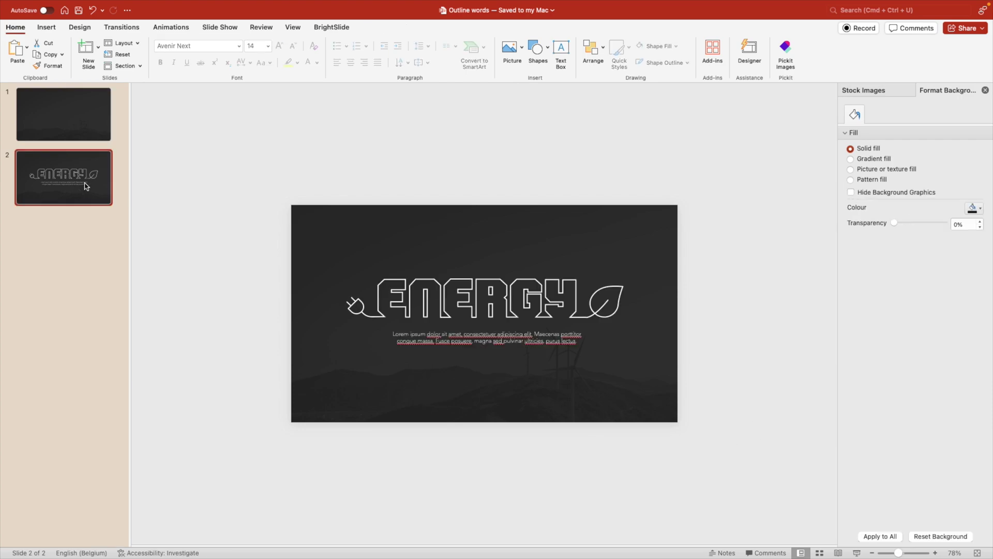
{"action": "left_click", "coordinate": [122, 27]}
{"action": "left_click", "coordinate": [119, 50]}
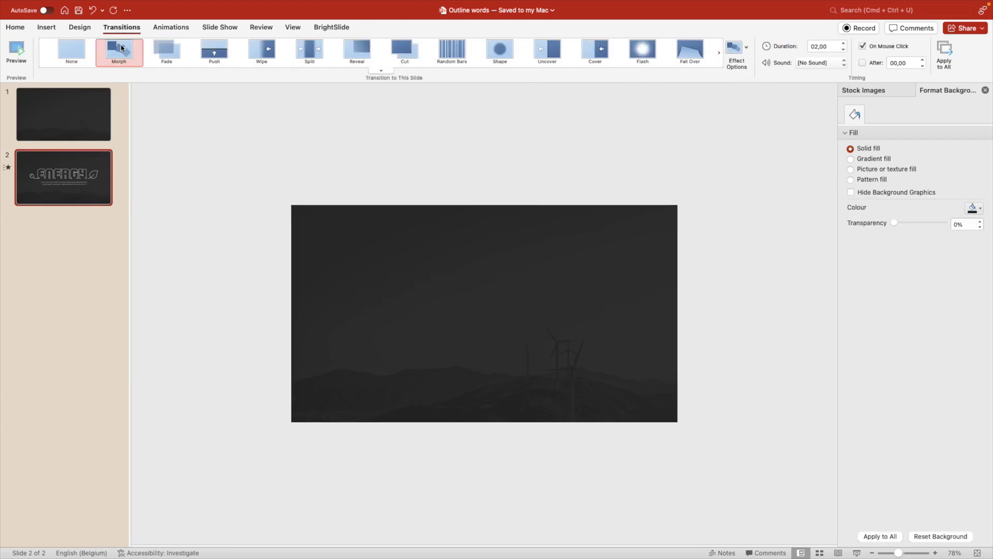
Step: Duplicate slide 2 and, on the copy, shrink the ENERGY wordmark into the slide's lower-right corner
{"action": "scroll", "coordinate": [474, 382], "scroll_direction": "up", "scroll_amount": 5}
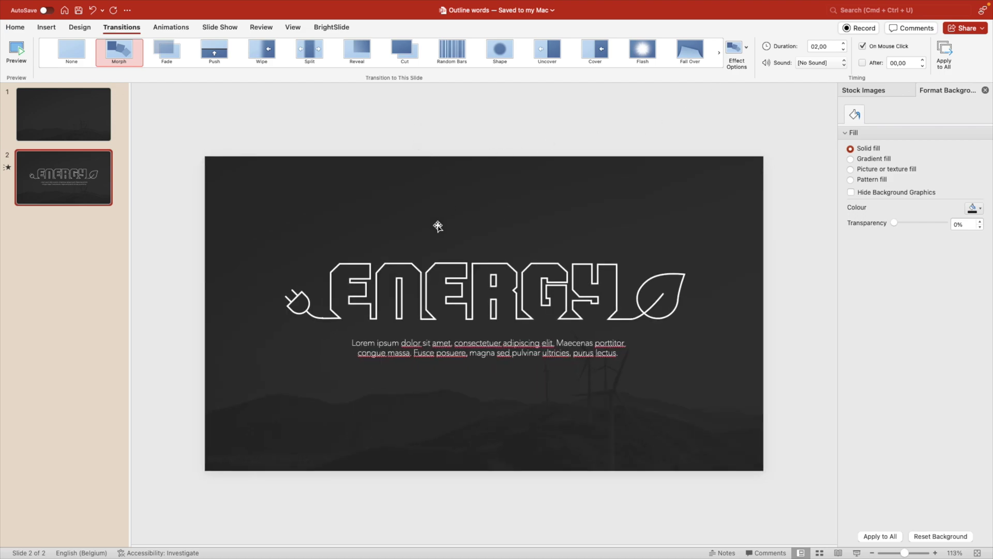
{"action": "left_click", "coordinate": [456, 280]}
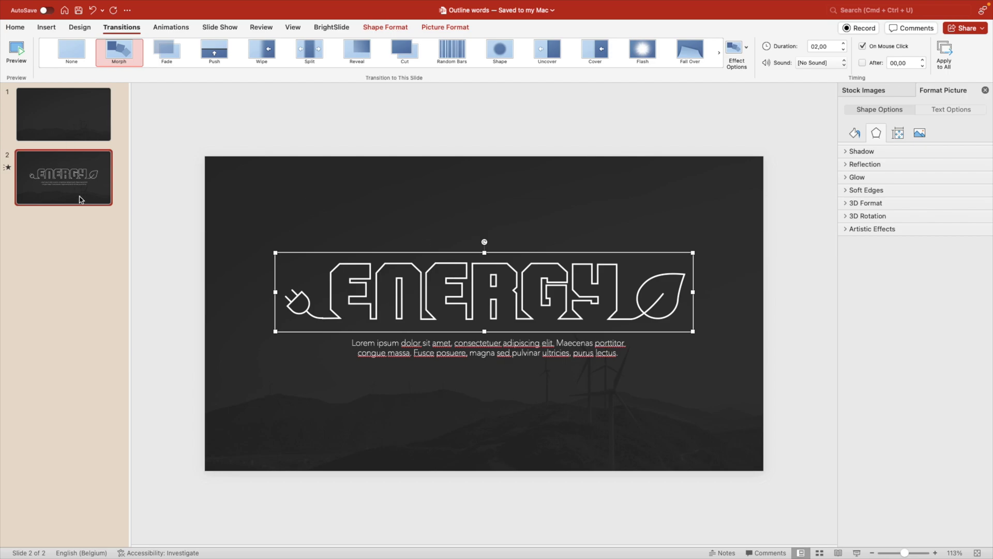
{"action": "key", "text": "super+d"}
{"action": "left_click", "coordinate": [280, 252]}
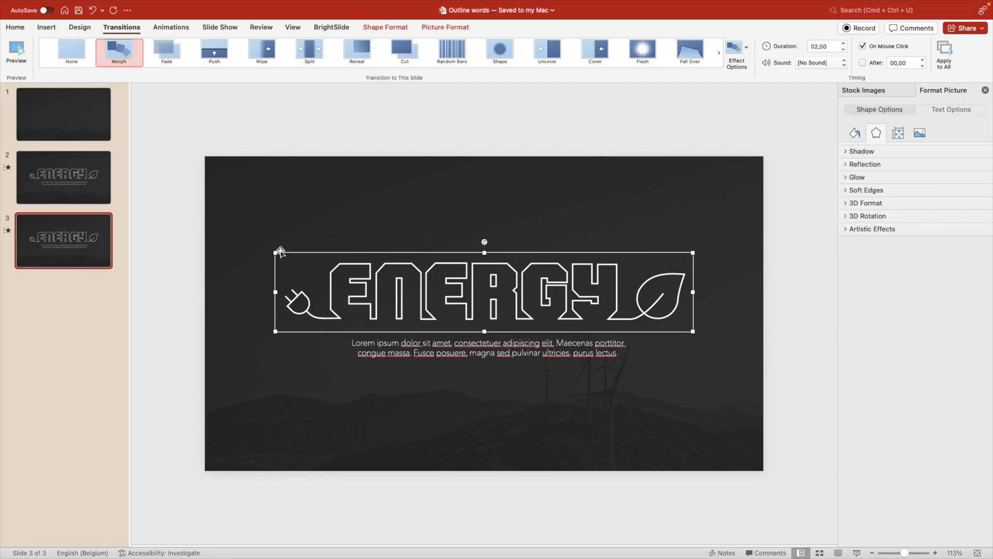
{"action": "left_click_drag", "start_coordinate": [281, 253], "coordinate": [655, 444]}
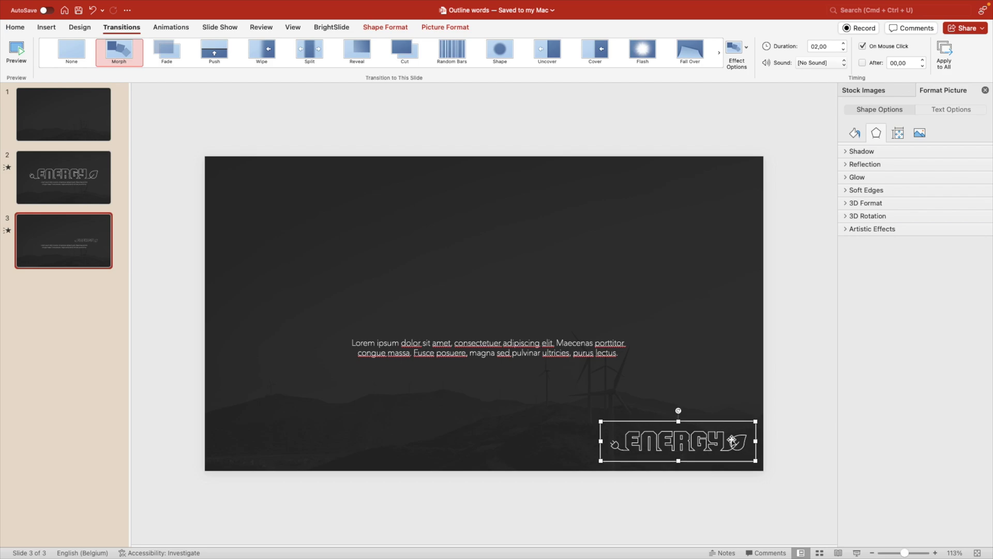
{"action": "left_click", "coordinate": [809, 420]}
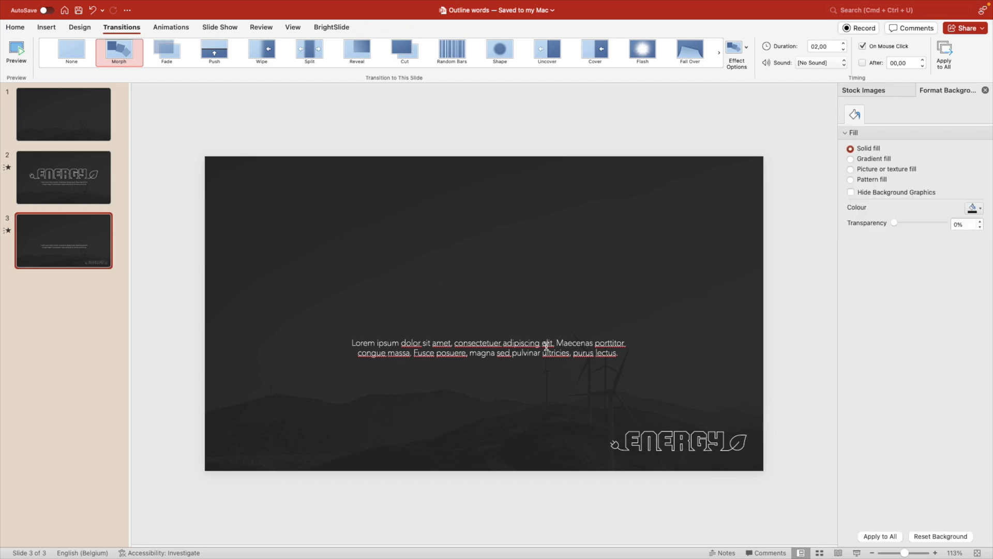
Step: Paste a "Lorem ipsum dolor sit amet" heading onto slide 3 and place it, centred, above the paragraph
{"action": "left_click", "coordinate": [161, 292]}
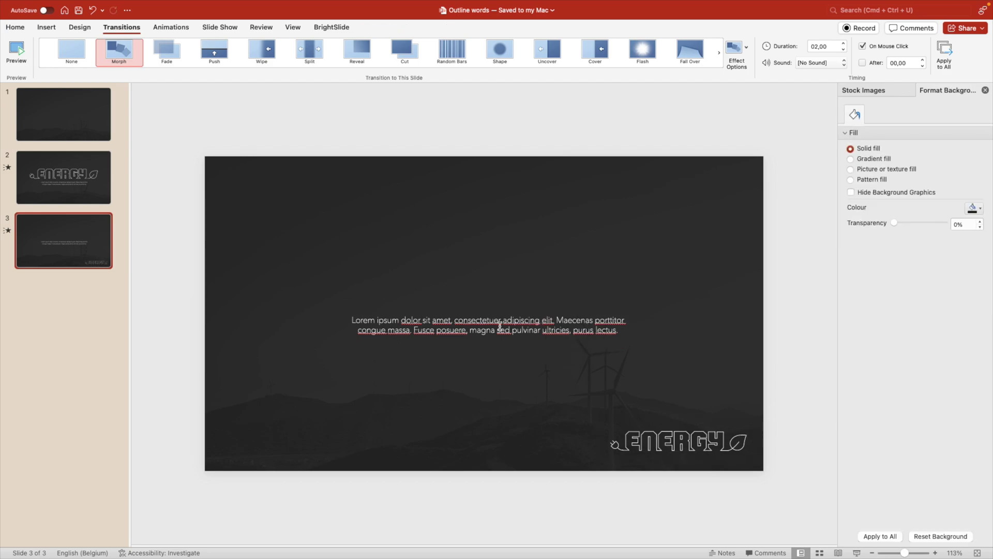
{"action": "type", "text": "Lorem ipsum dolor sit amet"}
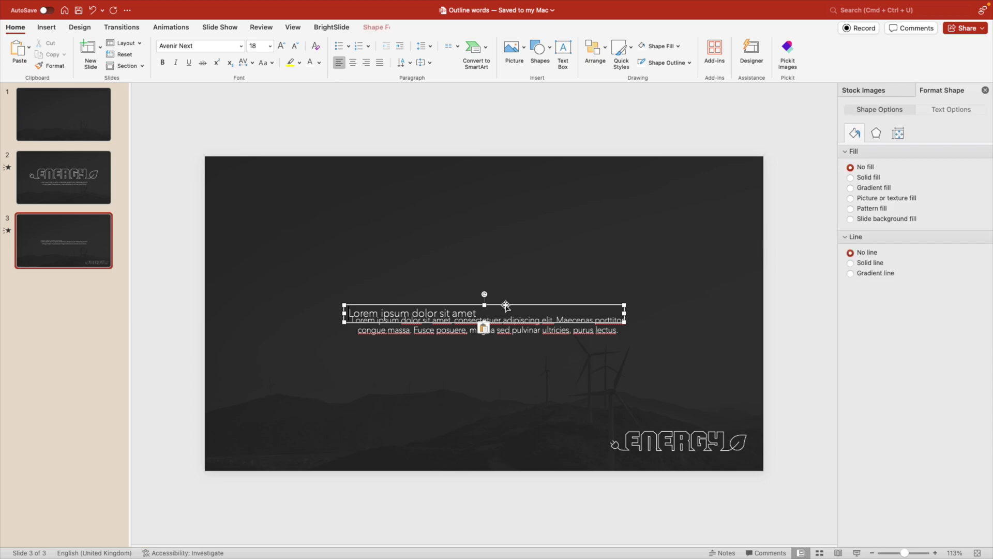
{"action": "left_click_drag", "start_coordinate": [506, 306], "coordinate": [506, 277]}
Step: Set the heading's font to Avenir Next Bold and enlarge it to 36 pt
{"action": "left_click", "coordinate": [227, 44]}
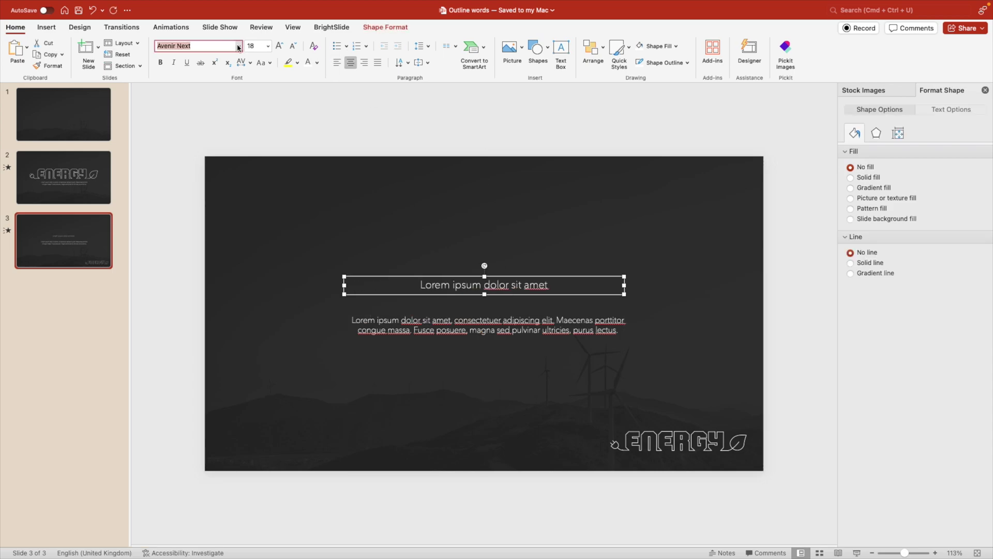
{"action": "left_click", "coordinate": [239, 46]}
{"action": "mouse_move", "coordinate": [243, 181]}
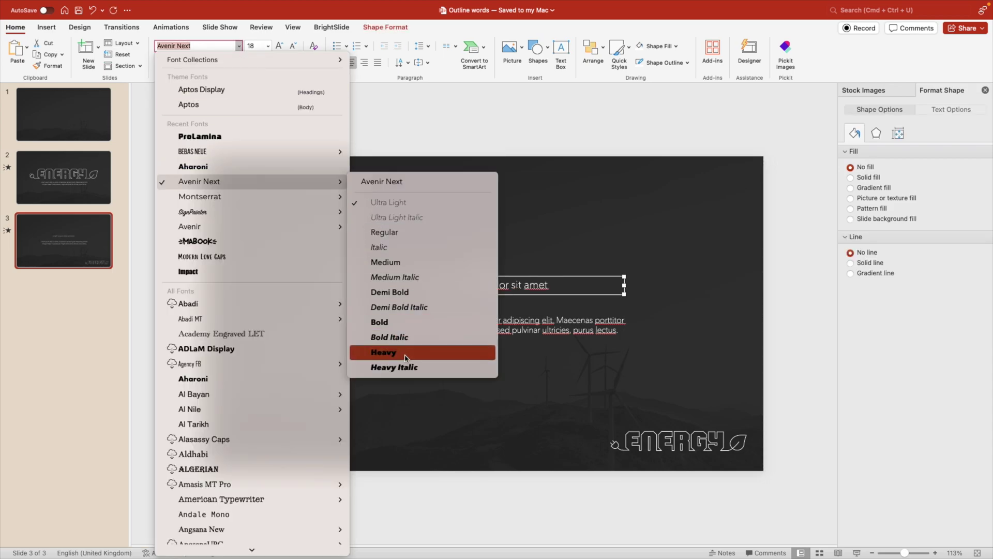
{"action": "left_click", "coordinate": [399, 323]}
{"action": "left_click", "coordinate": [280, 46]}
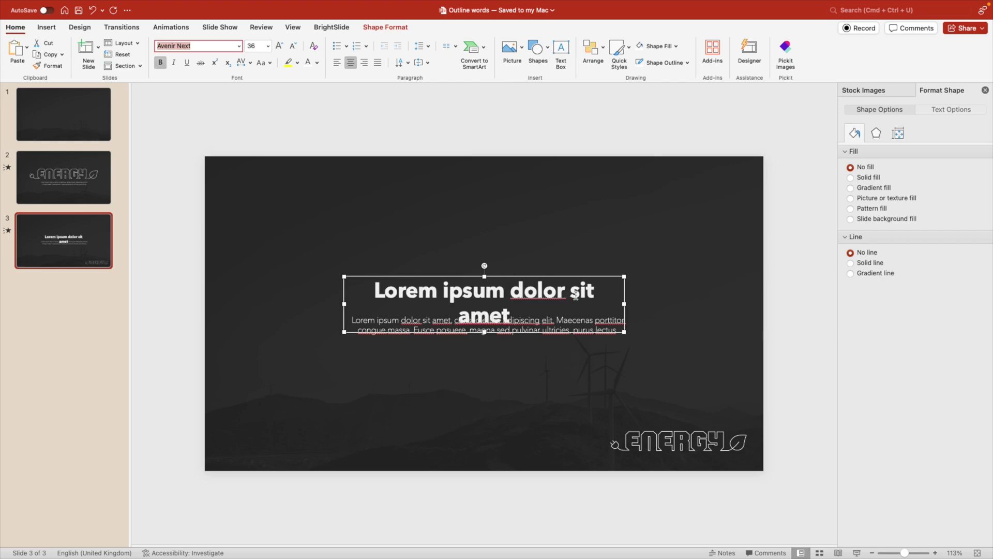
Step: Shorten the heading to "Lorem ipsum" and enlarge it to 66 pt
{"action": "left_click_drag", "start_coordinate": [569, 288], "coordinate": [595, 309]}
{"action": "key", "text": "BackSpace"}
{"action": "double_click", "coordinate": [545, 296]}
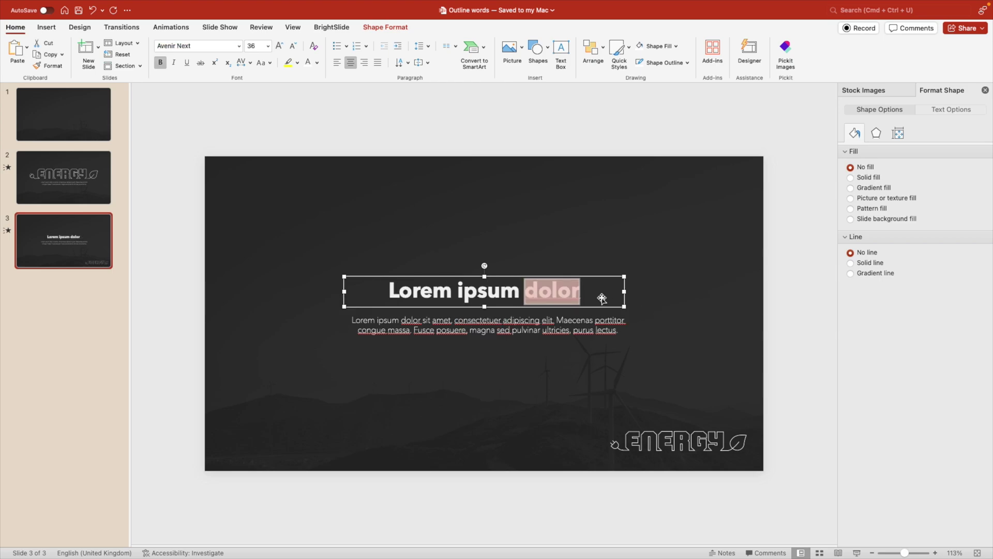
{"action": "key", "text": "BackSpace"}
{"action": "left_click", "coordinate": [551, 276]}
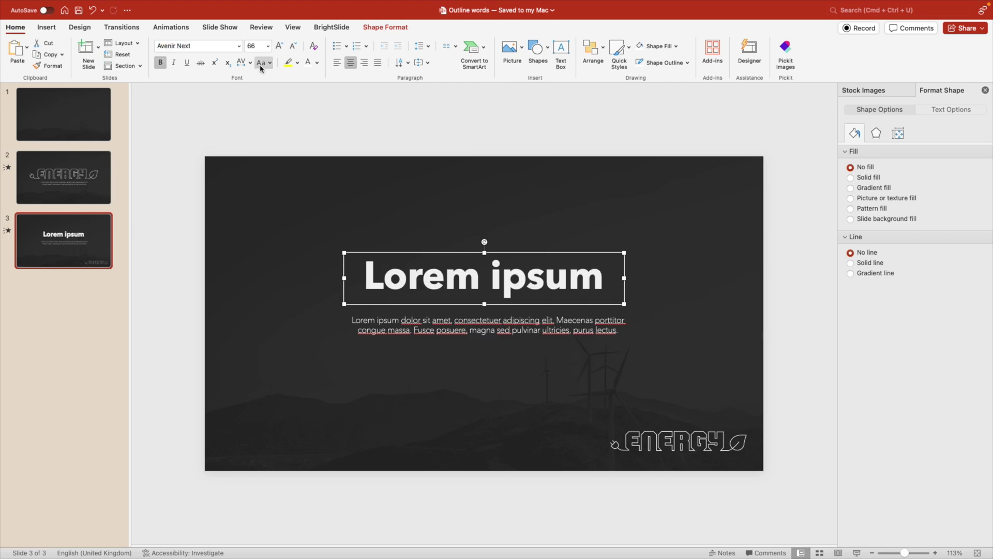
Step: Change the heading to uppercase on one line in a widened box, and move it and the paragraph slightly down the slide
{"action": "left_click", "coordinate": [262, 64]}
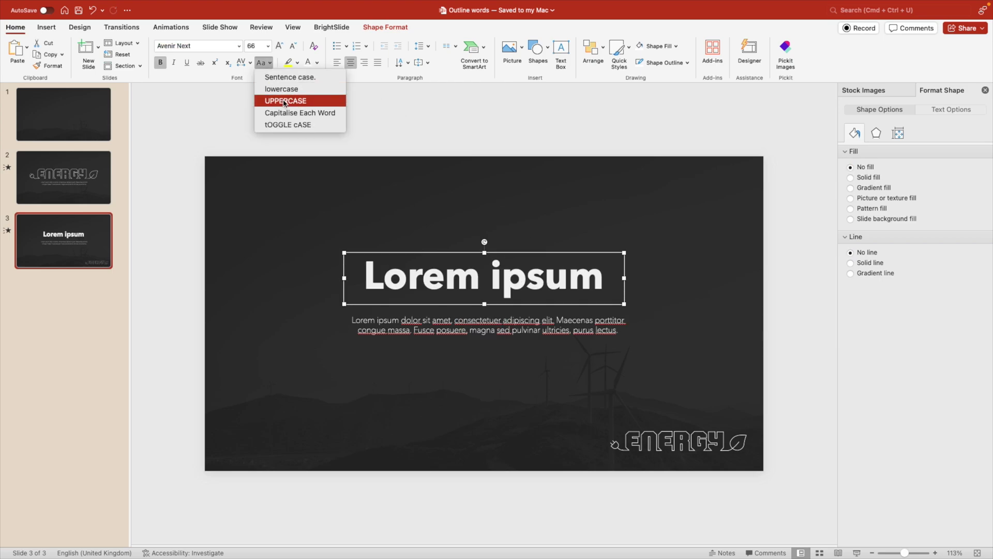
{"action": "left_click", "coordinate": [284, 100]}
{"action": "left_click_drag", "start_coordinate": [624, 302], "coordinate": [655, 302]}
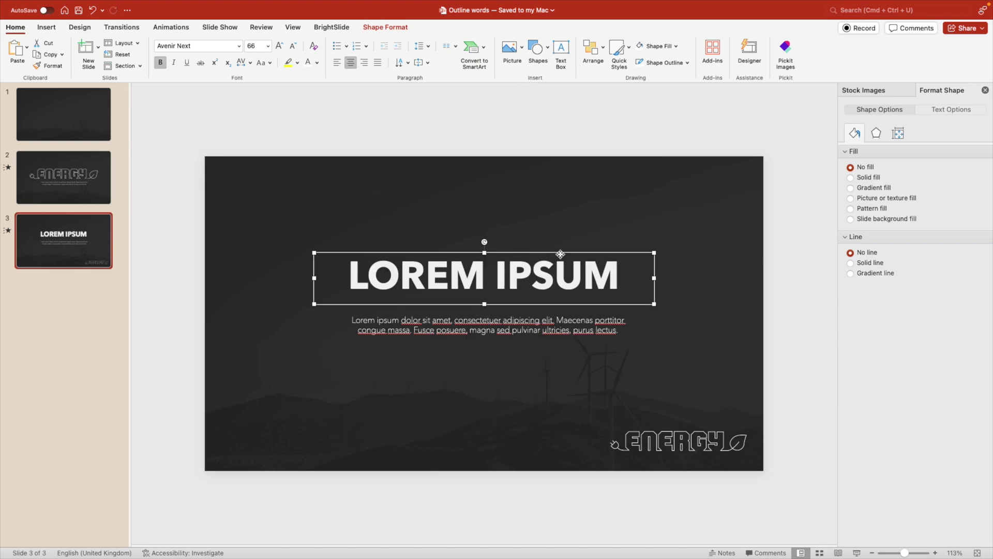
{"action": "left_click_drag", "start_coordinate": [561, 252], "coordinate": [561, 258]}
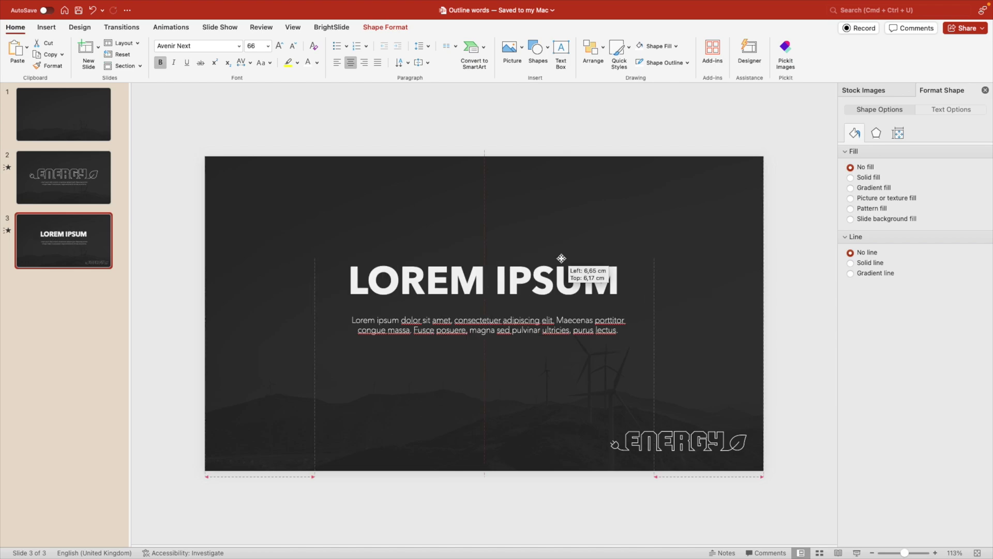
{"action": "left_click", "coordinate": [514, 313], "text": "shift"}
{"action": "left_click_drag", "start_coordinate": [515, 314], "coordinate": [514, 323]}
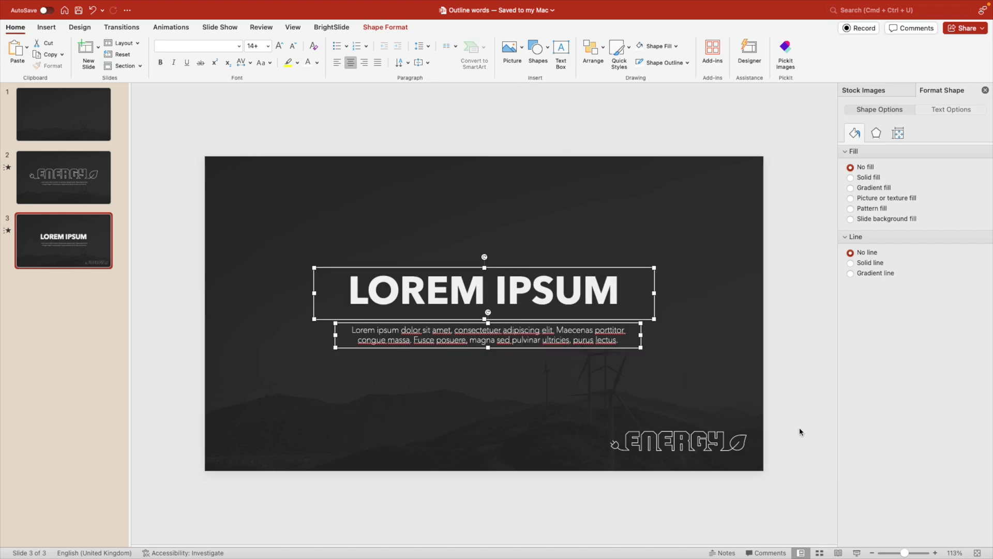
{"action": "left_click", "coordinate": [800, 432]}
Step: Make the small ENERGY wordmark in the slide's corner slightly larger
{"action": "left_click", "coordinate": [723, 440]}
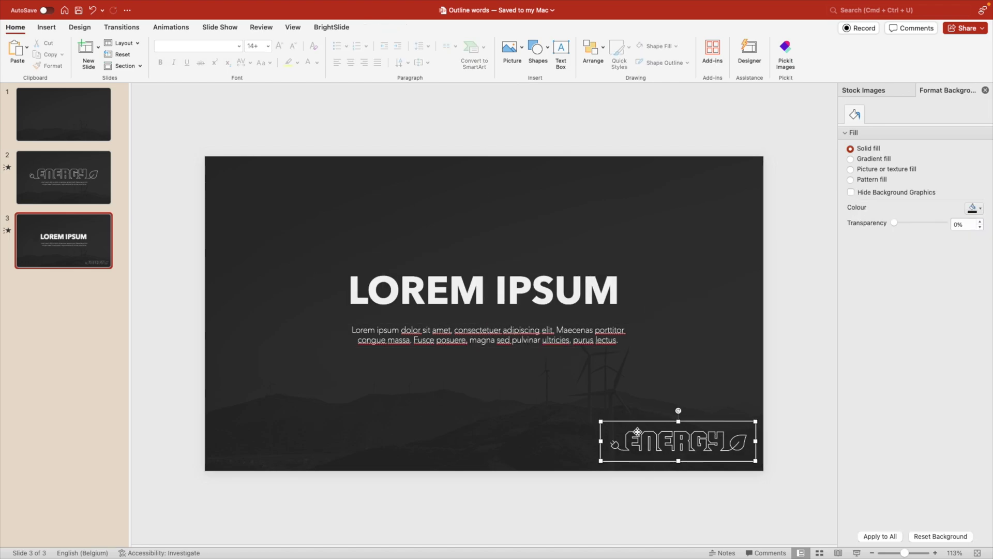
{"action": "left_click_drag", "start_coordinate": [602, 422], "coordinate": [636, 431]}
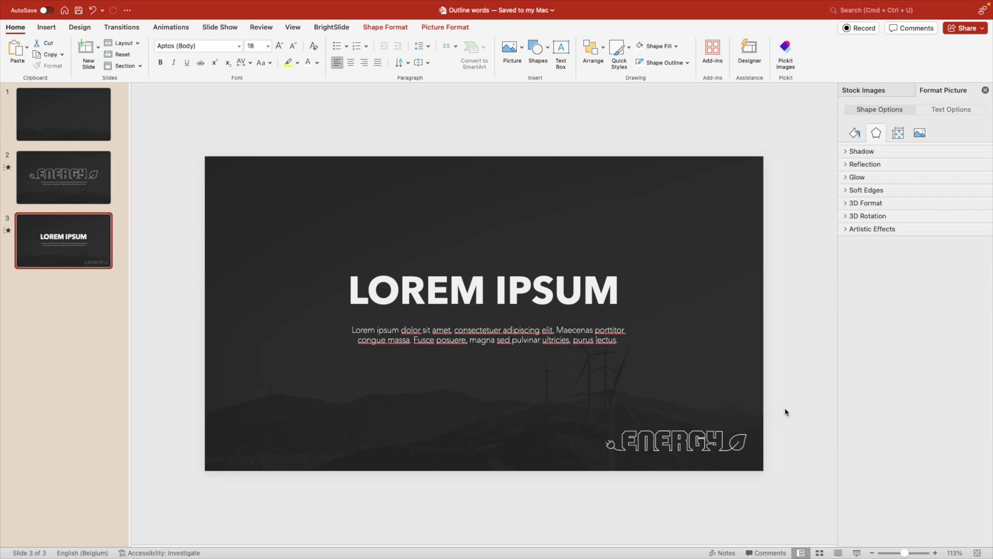
{"action": "left_click", "coordinate": [785, 412]}
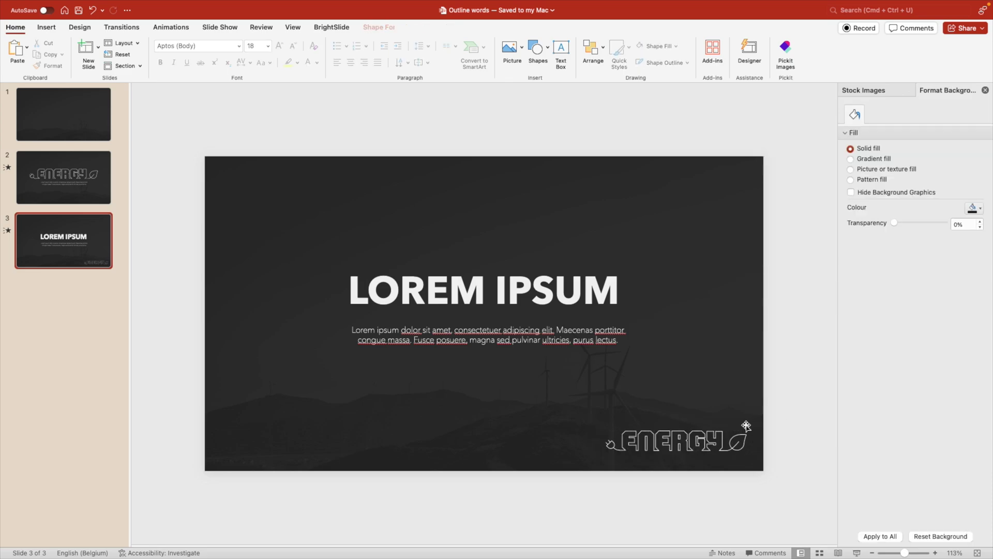
Step: Duplicate slide 3 and, on the original, move the heading, paragraph and wordmark together below the slide's lower edge
{"action": "left_click", "coordinate": [83, 253]}
{"action": "key", "text": "super+d"}
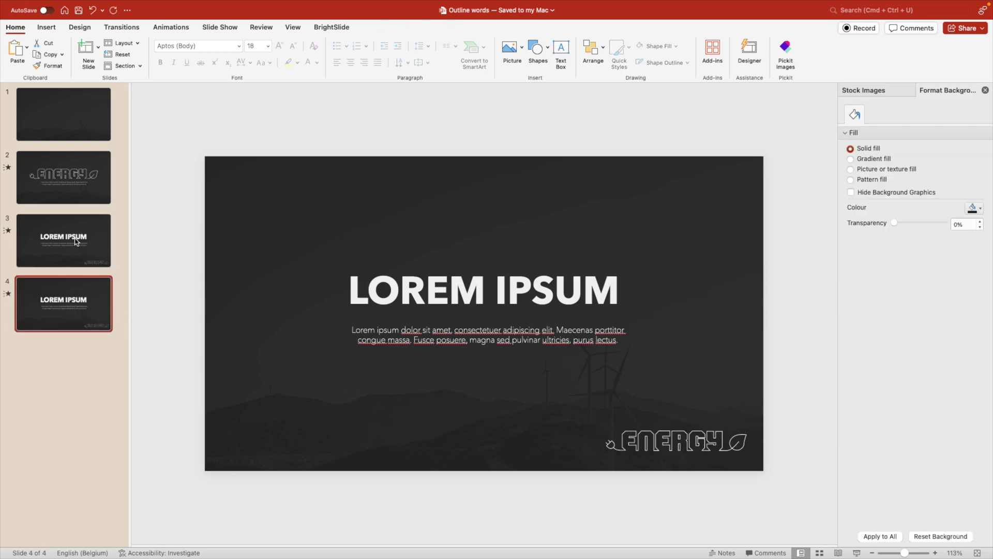
{"action": "left_click", "coordinate": [76, 242]}
{"action": "left_click", "coordinate": [489, 289]}
{"action": "left_click", "coordinate": [554, 337], "text": "shift"}
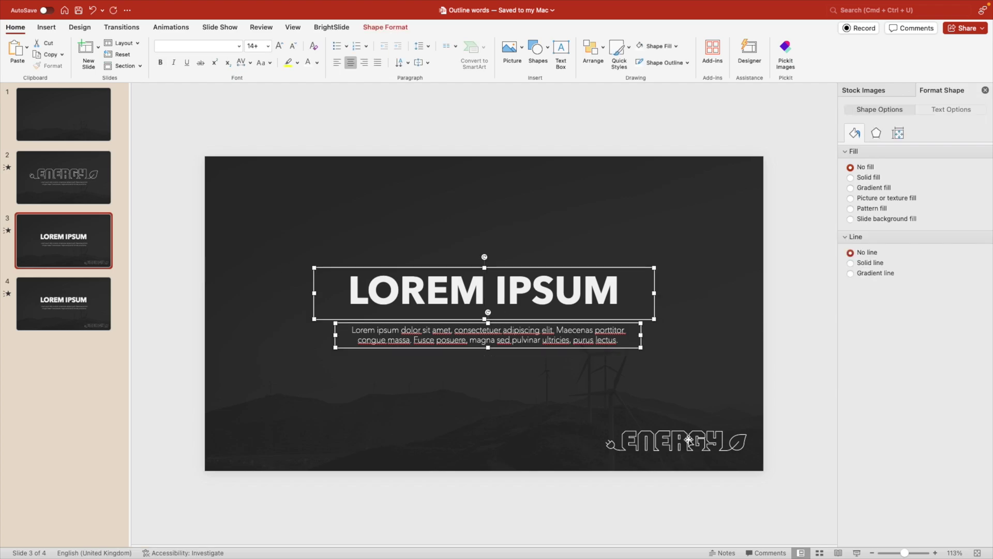
{"action": "left_click", "coordinate": [689, 440], "text": "shift"}
{"action": "scroll", "coordinate": [689, 440], "scroll_direction": "down", "scroll_amount": 3}
{"action": "left_click_drag", "start_coordinate": [541, 280], "coordinate": [526, 428]}
Step: Move the paragraph and the small wordmark further down below slide 3, staggering their distances from the heading
{"action": "left_click", "coordinate": [696, 466]}
{"action": "left_click", "coordinate": [531, 480]}
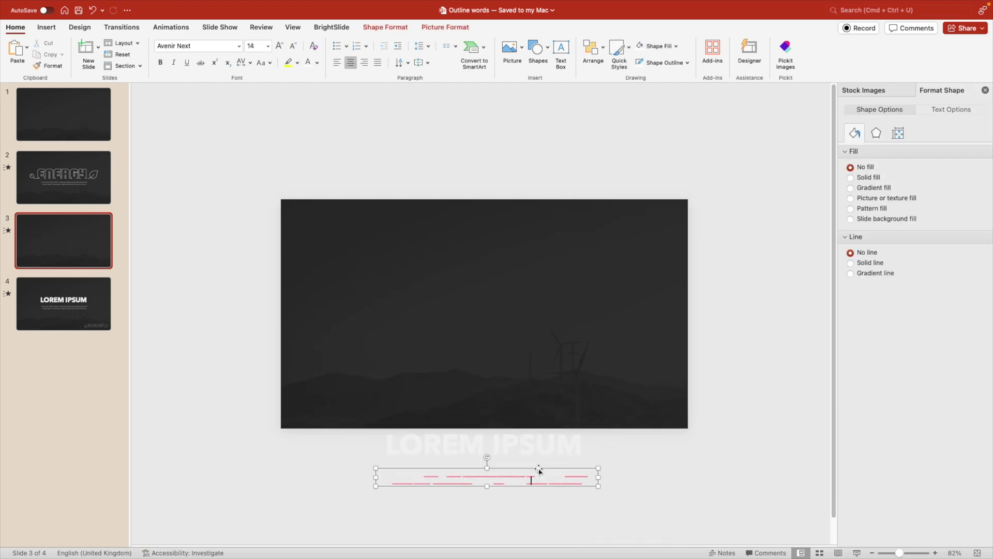
{"action": "left_click_drag", "start_coordinate": [540, 471], "coordinate": [539, 491]}
{"action": "scroll", "coordinate": [652, 454], "scroll_direction": "down", "scroll_amount": 3}
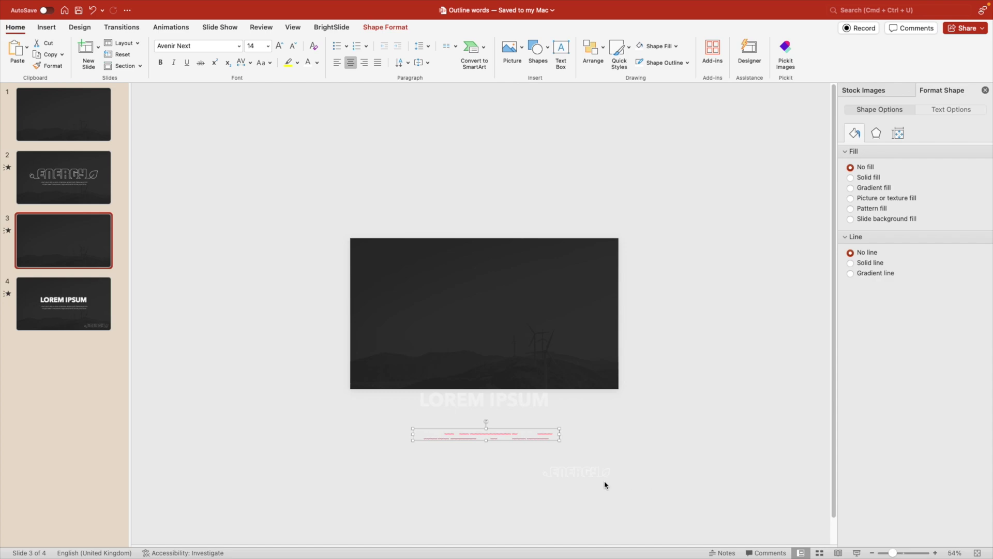
{"action": "left_click_drag", "start_coordinate": [600, 458], "coordinate": [600, 468]}
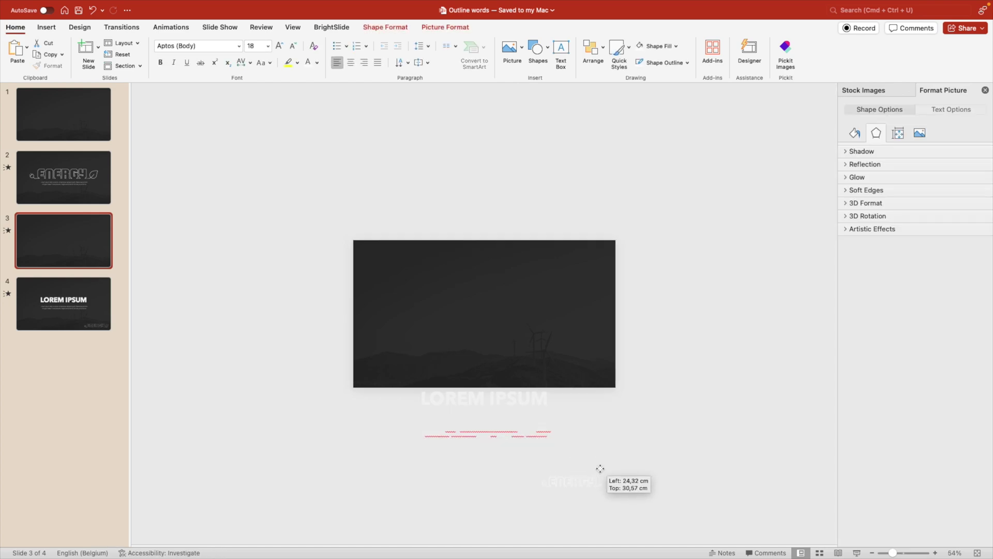
Step: Check which transition is applied to slide 4 and go back to slide 1
{"action": "left_click", "coordinate": [63, 303]}
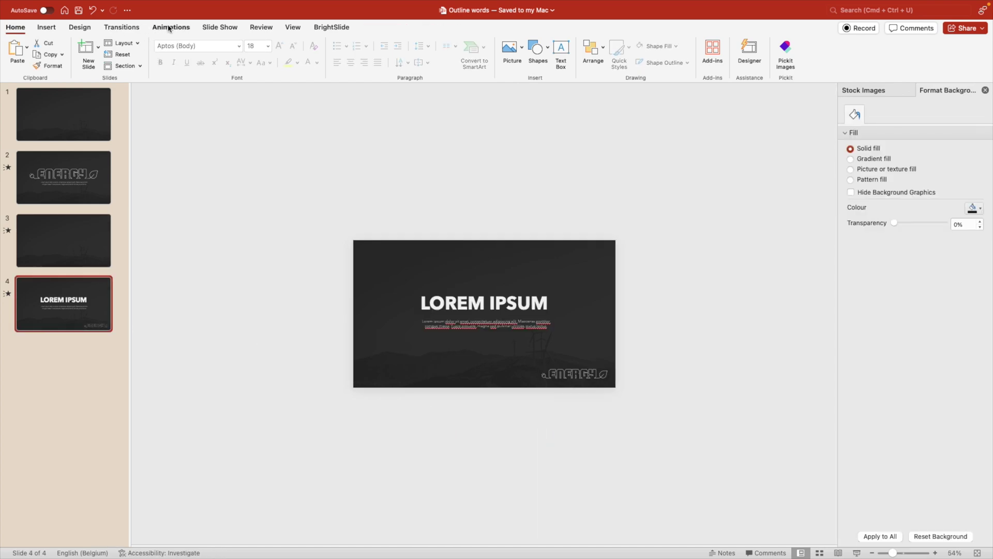
{"action": "left_click", "coordinate": [169, 27]}
{"action": "left_click", "coordinate": [121, 26]}
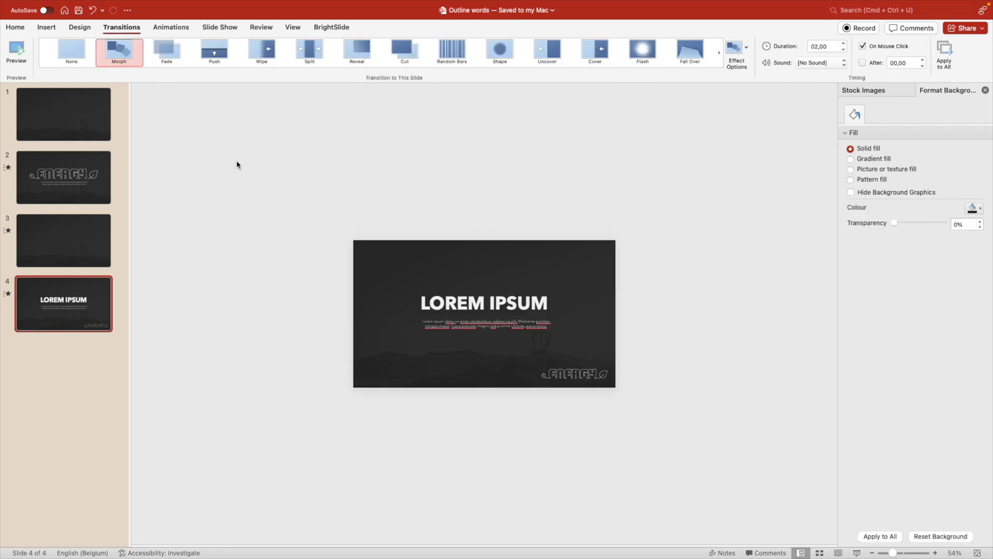
{"action": "left_click", "coordinate": [80, 124]}
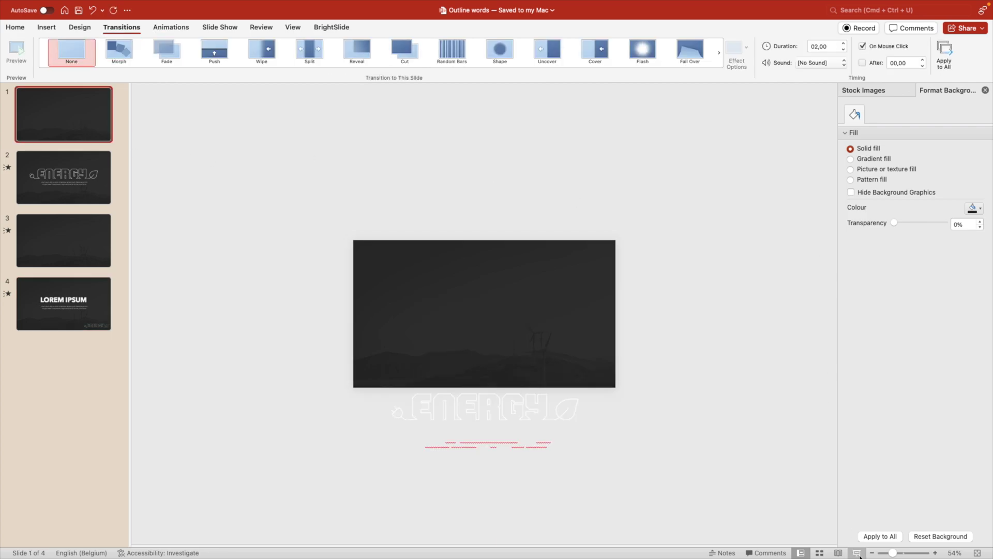